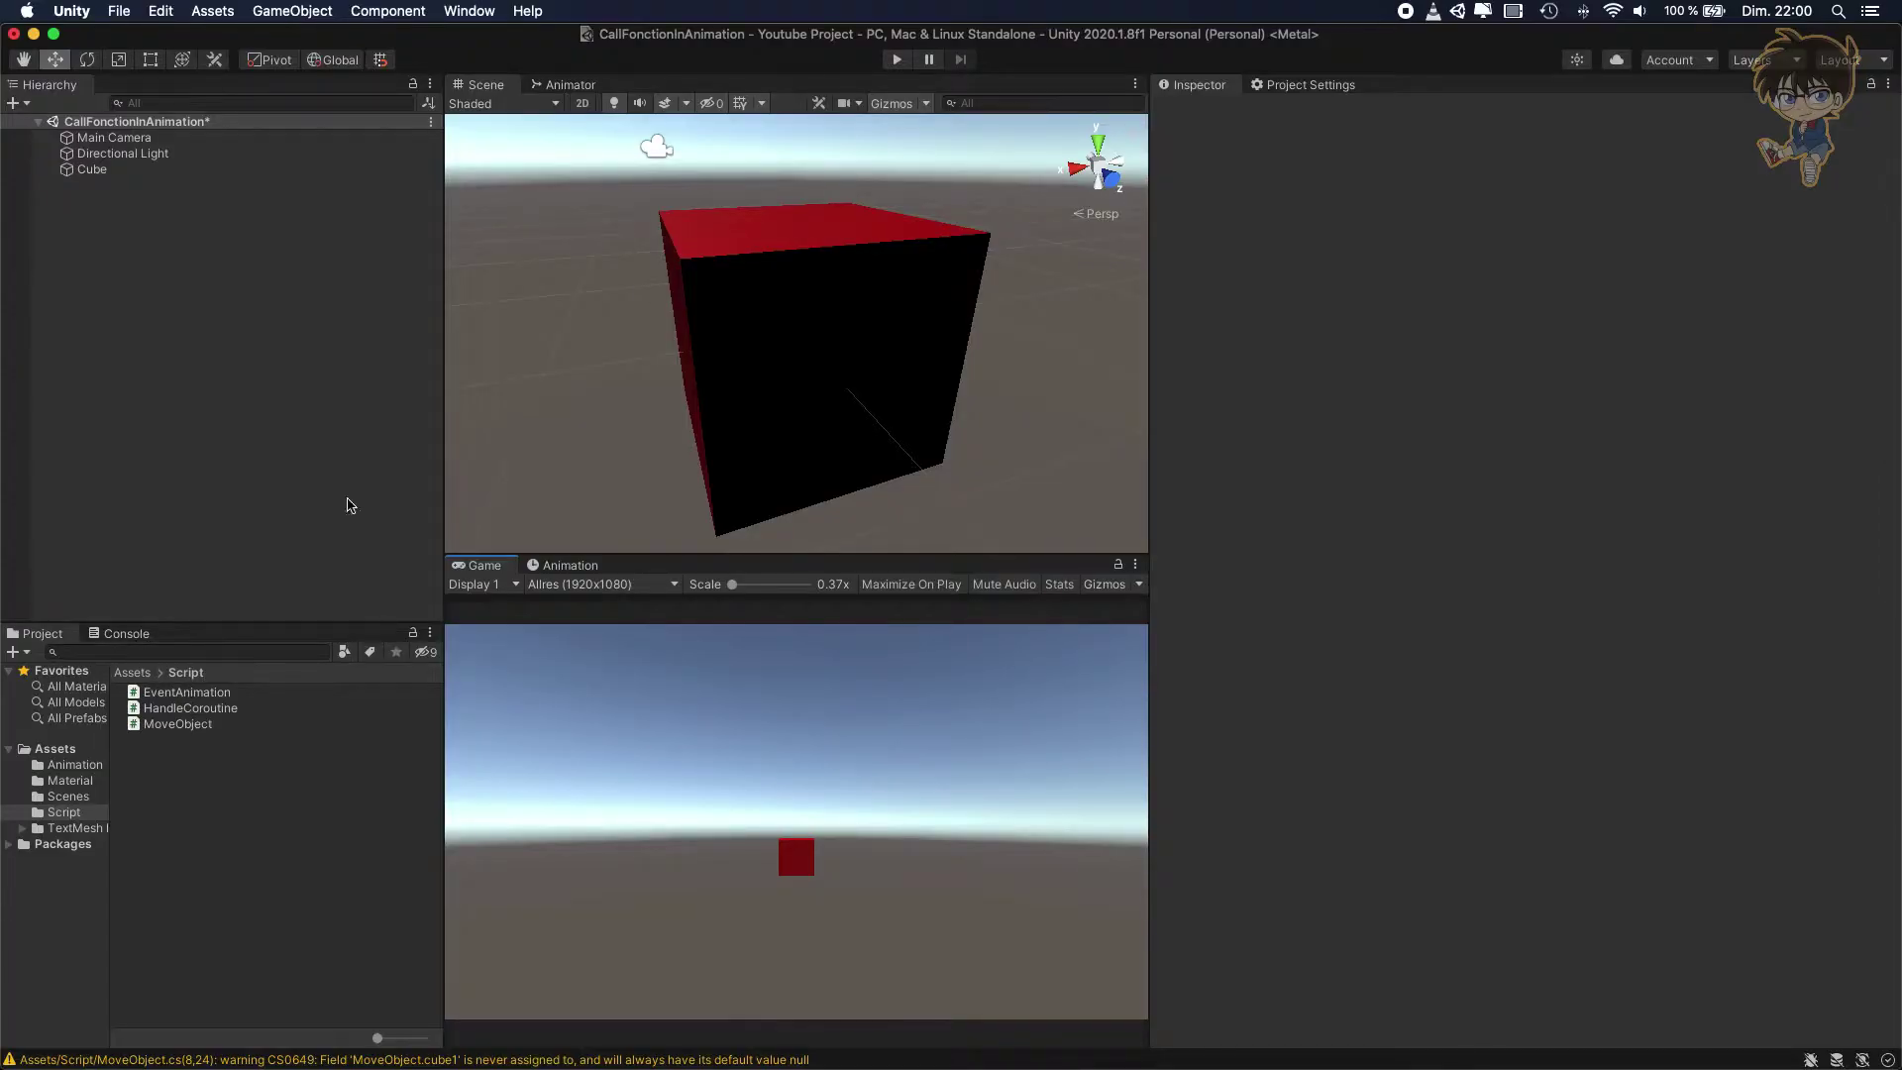
Run the finished CallFonctionInAnimation demo in Play mode to preview it
{"action": "left_click", "coordinate": [897, 60]}
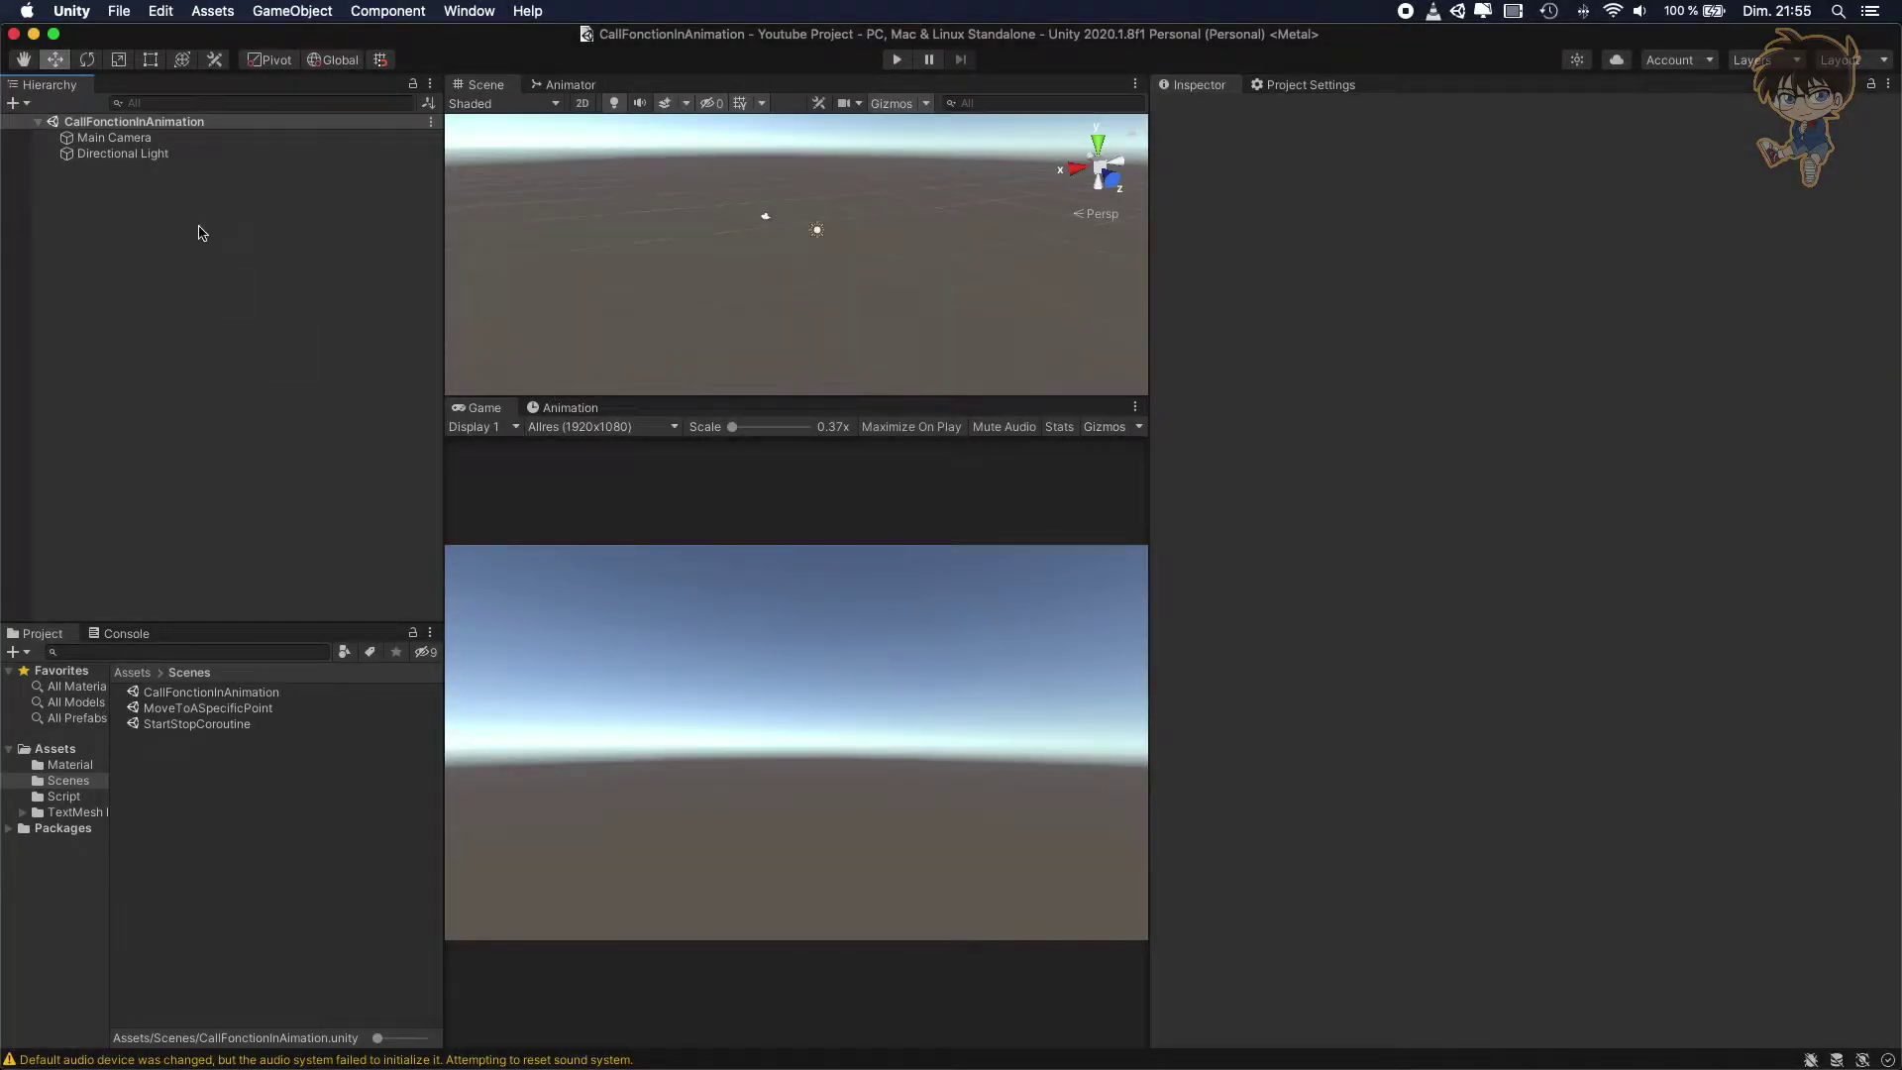
Add a 3D Cube to the scene and reset its Transform to position 0,0,0
{"action": "right_click", "coordinate": [180, 215]}
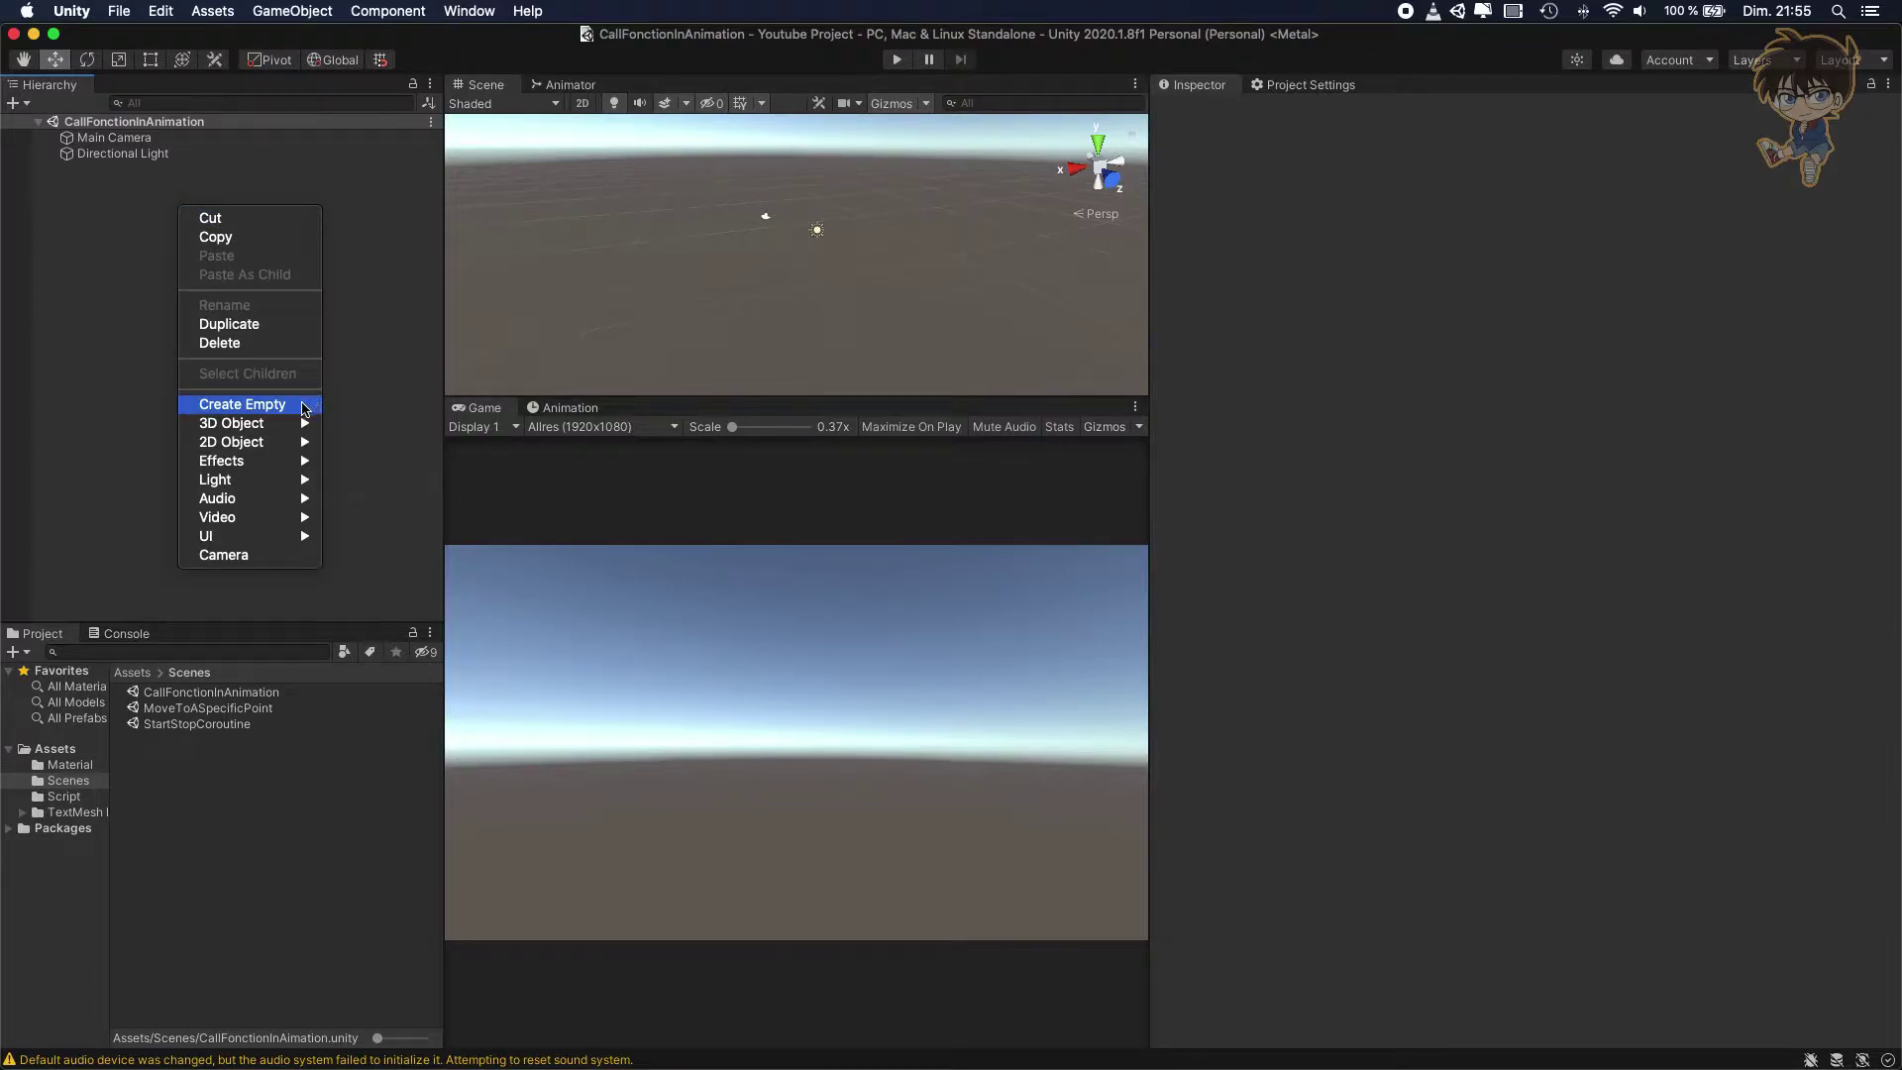
{"action": "mouse_move", "coordinate": [297, 423]}
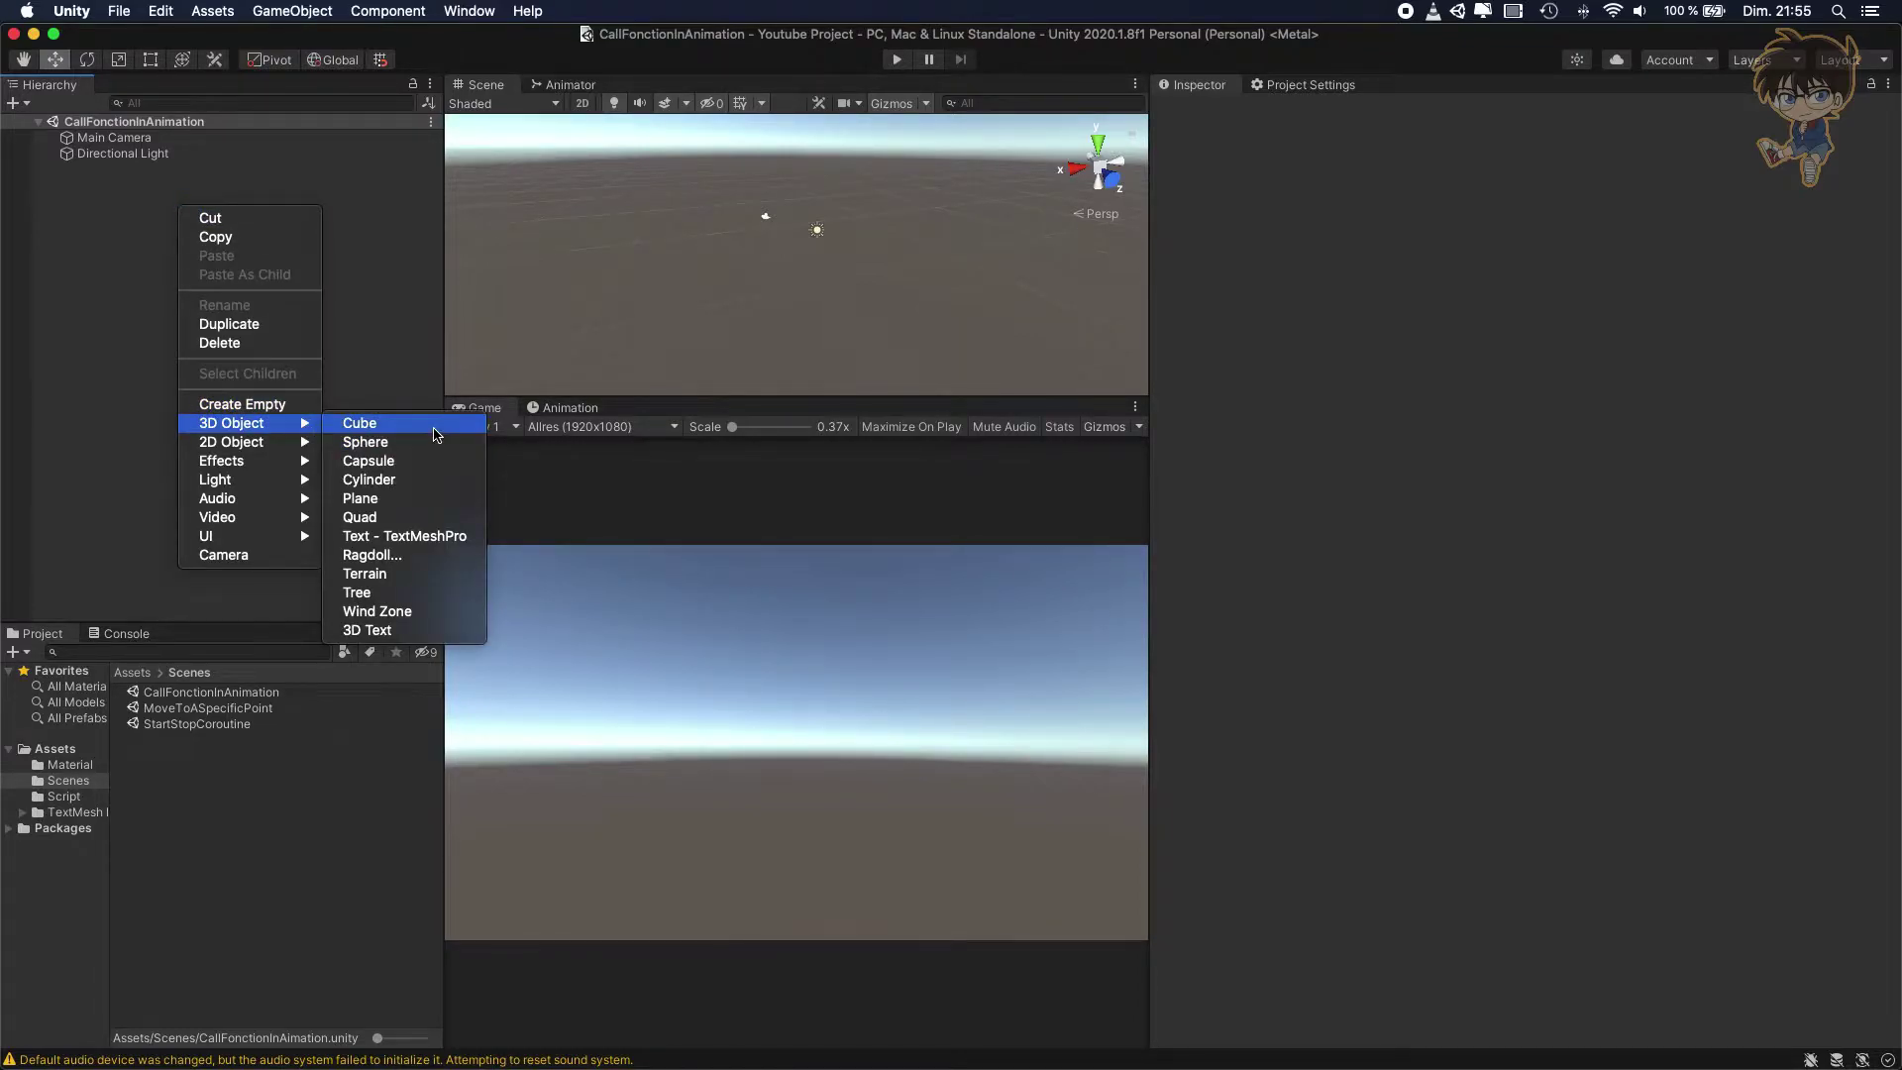
{"action": "left_click", "coordinate": [436, 435]}
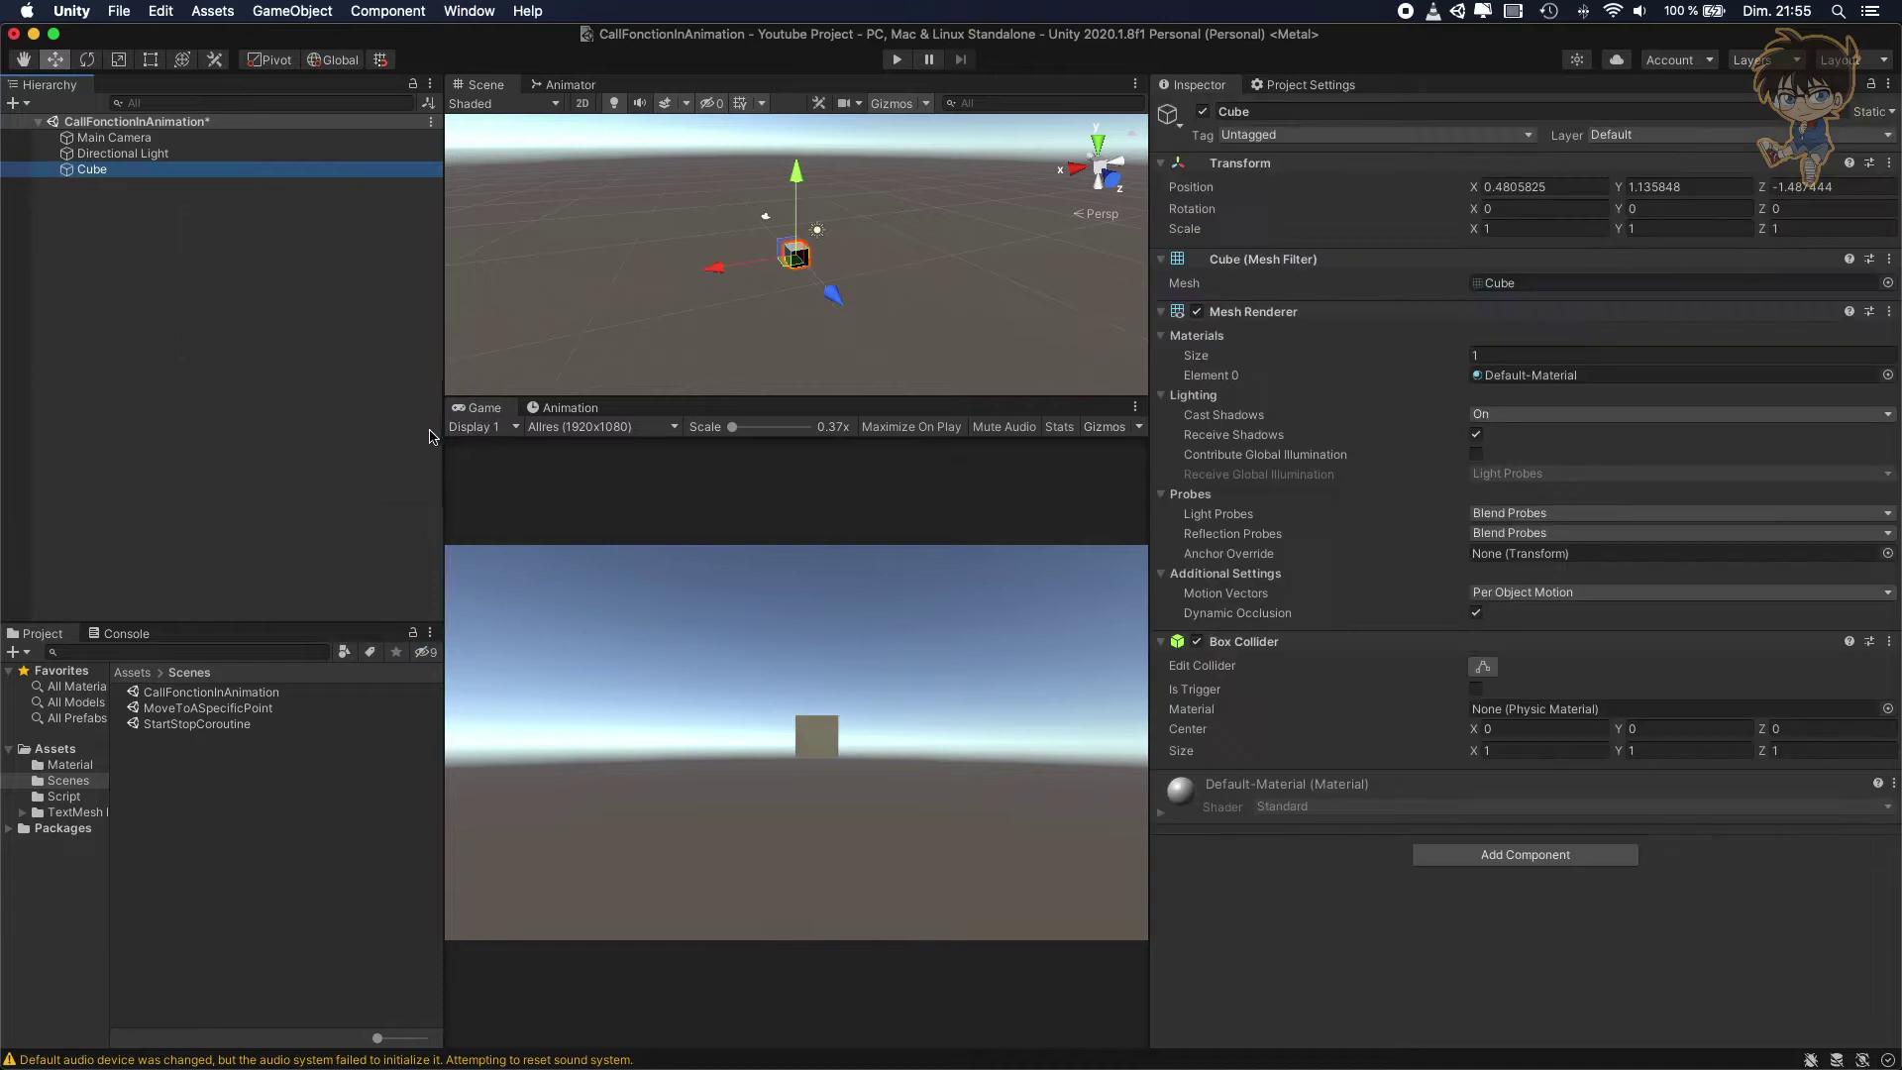
{"action": "double_click", "coordinate": [126, 174]}
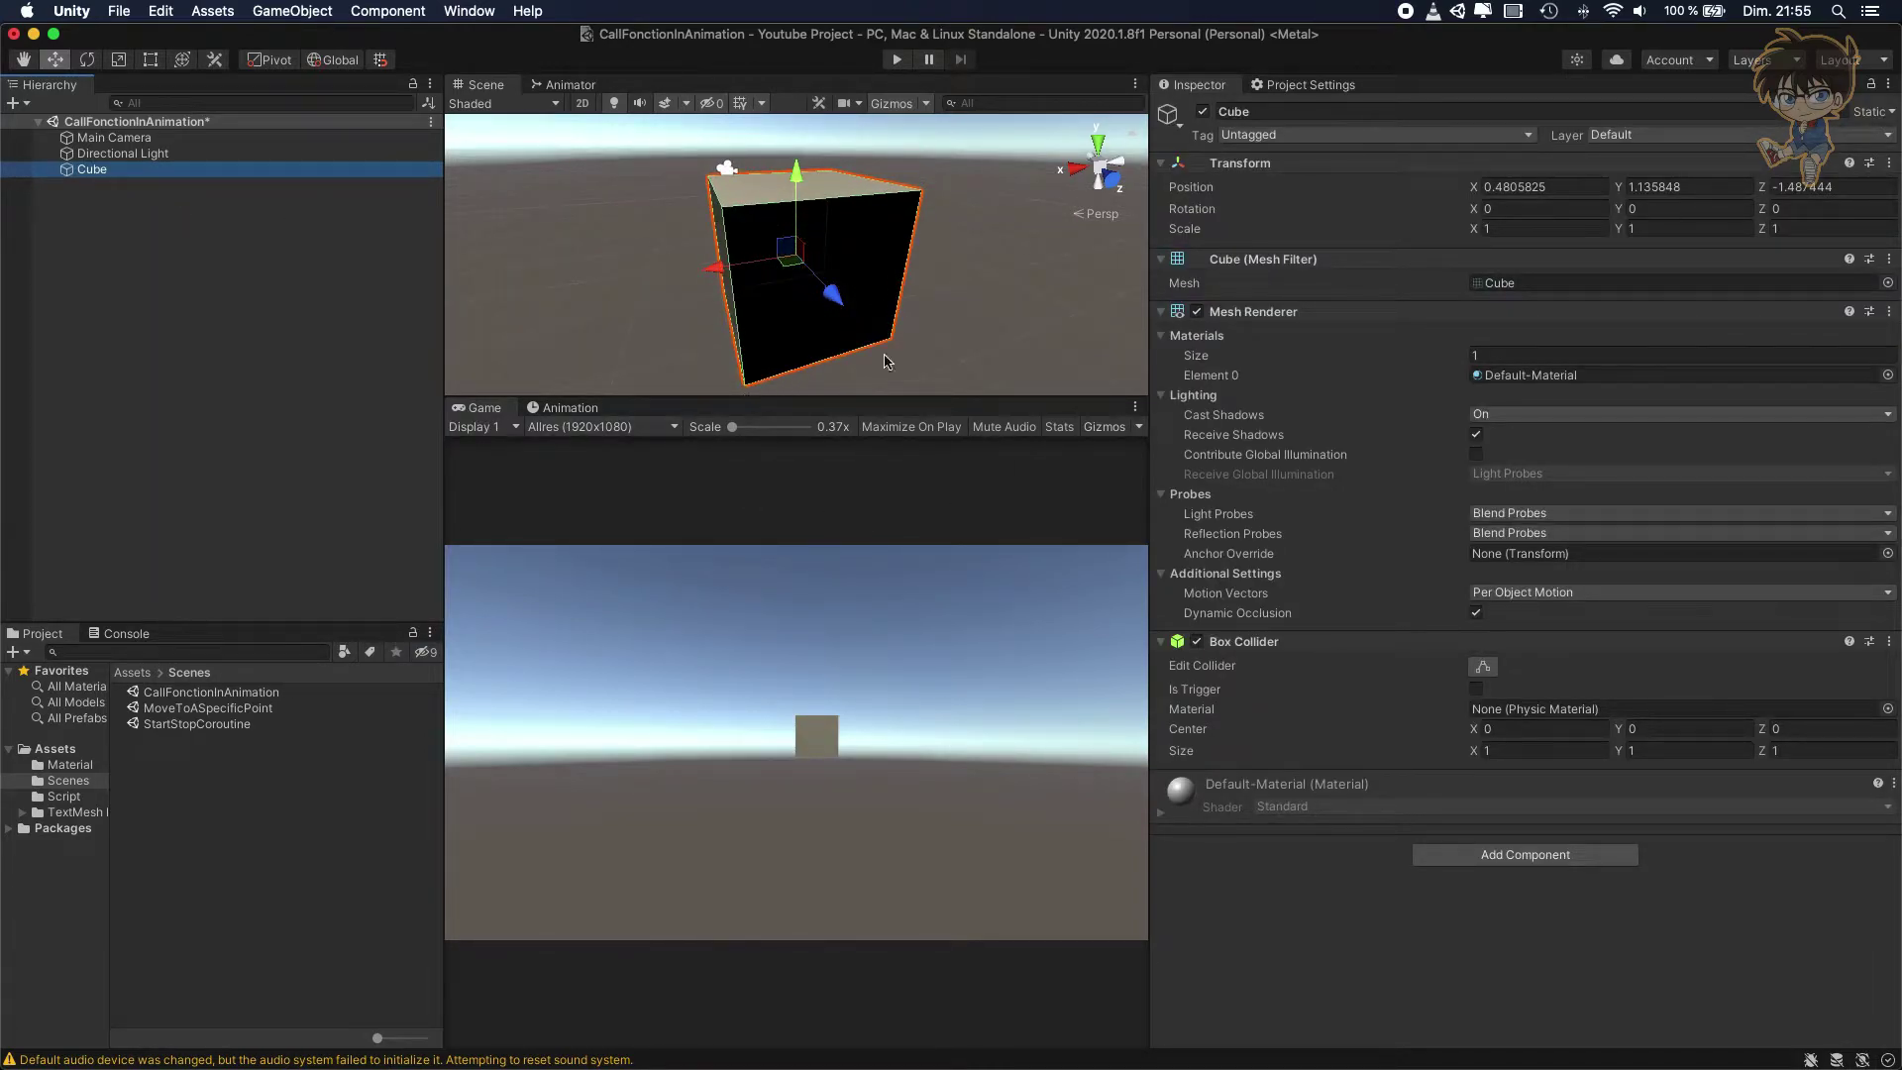
{"action": "left_click", "coordinate": [1889, 163]}
{"action": "left_click", "coordinate": [1818, 191]}
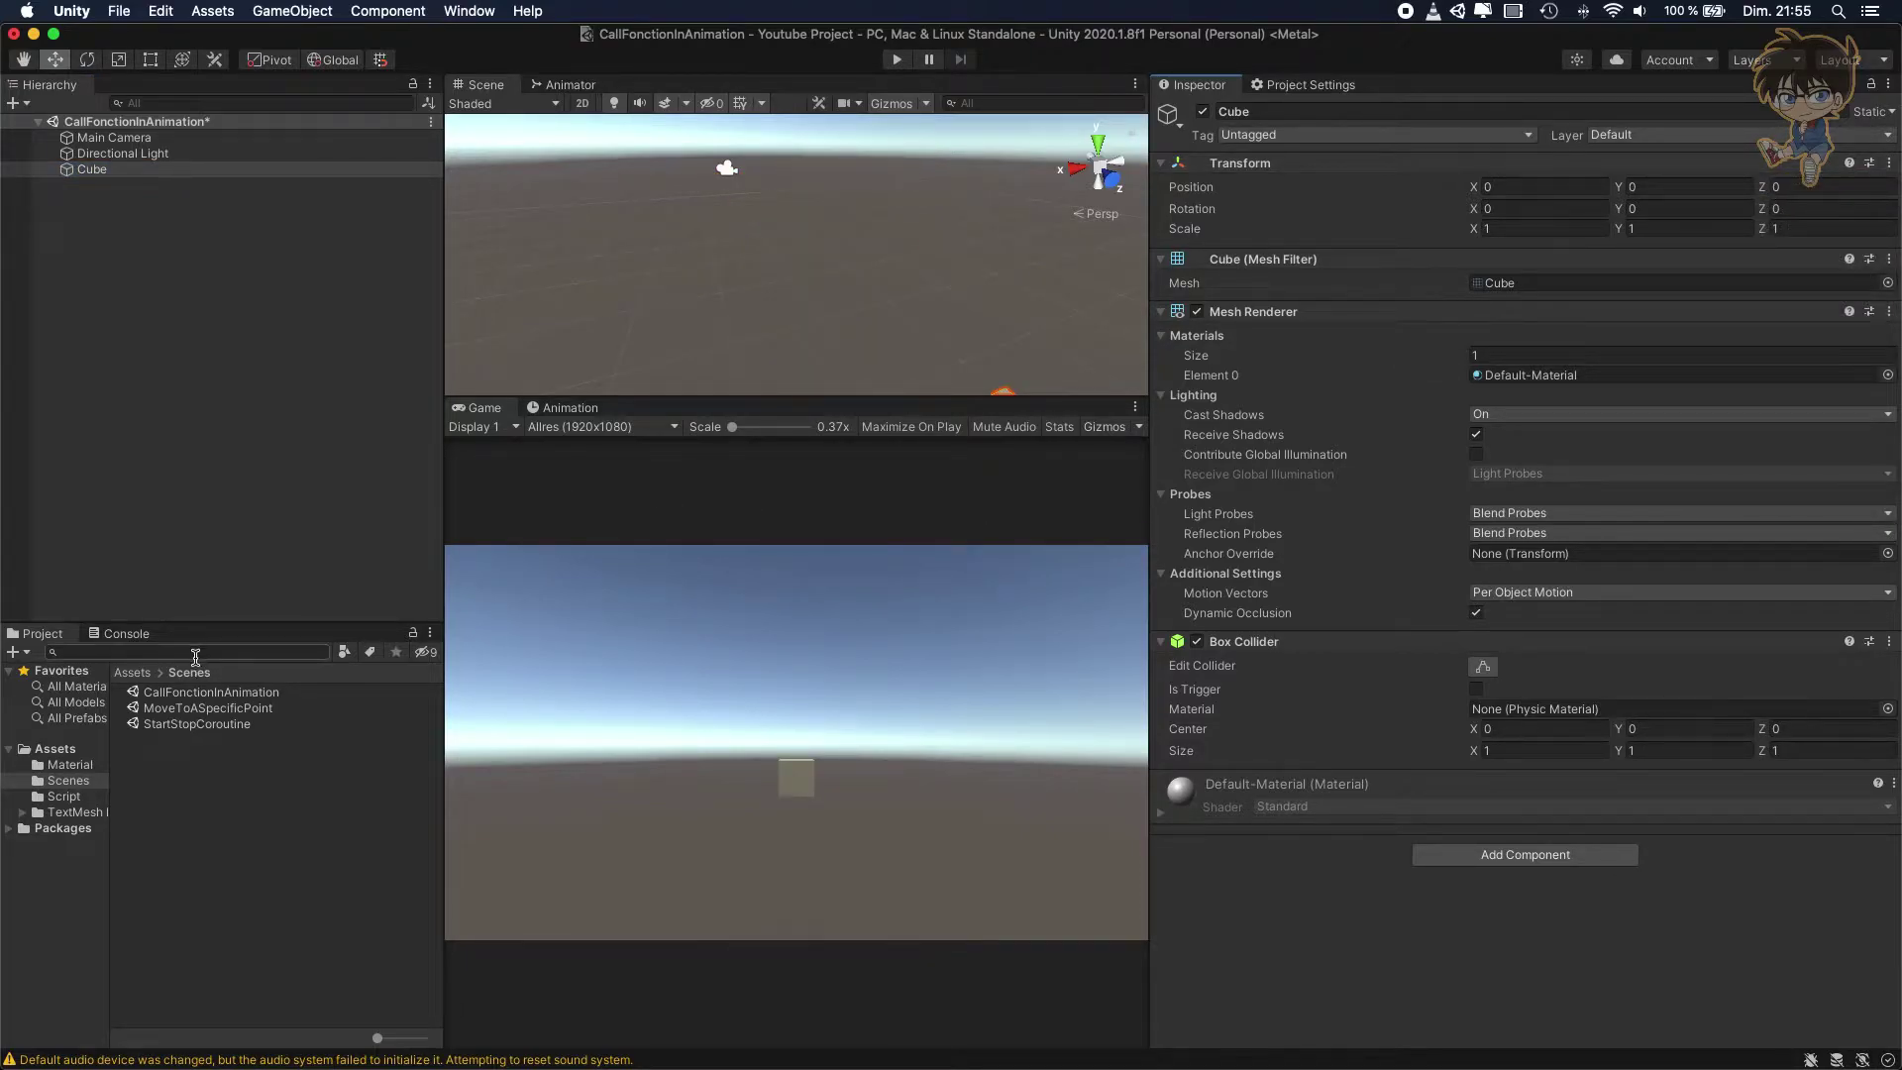
Apply the Red material from Assets/Material to the cube
{"action": "left_click", "coordinate": [133, 674]}
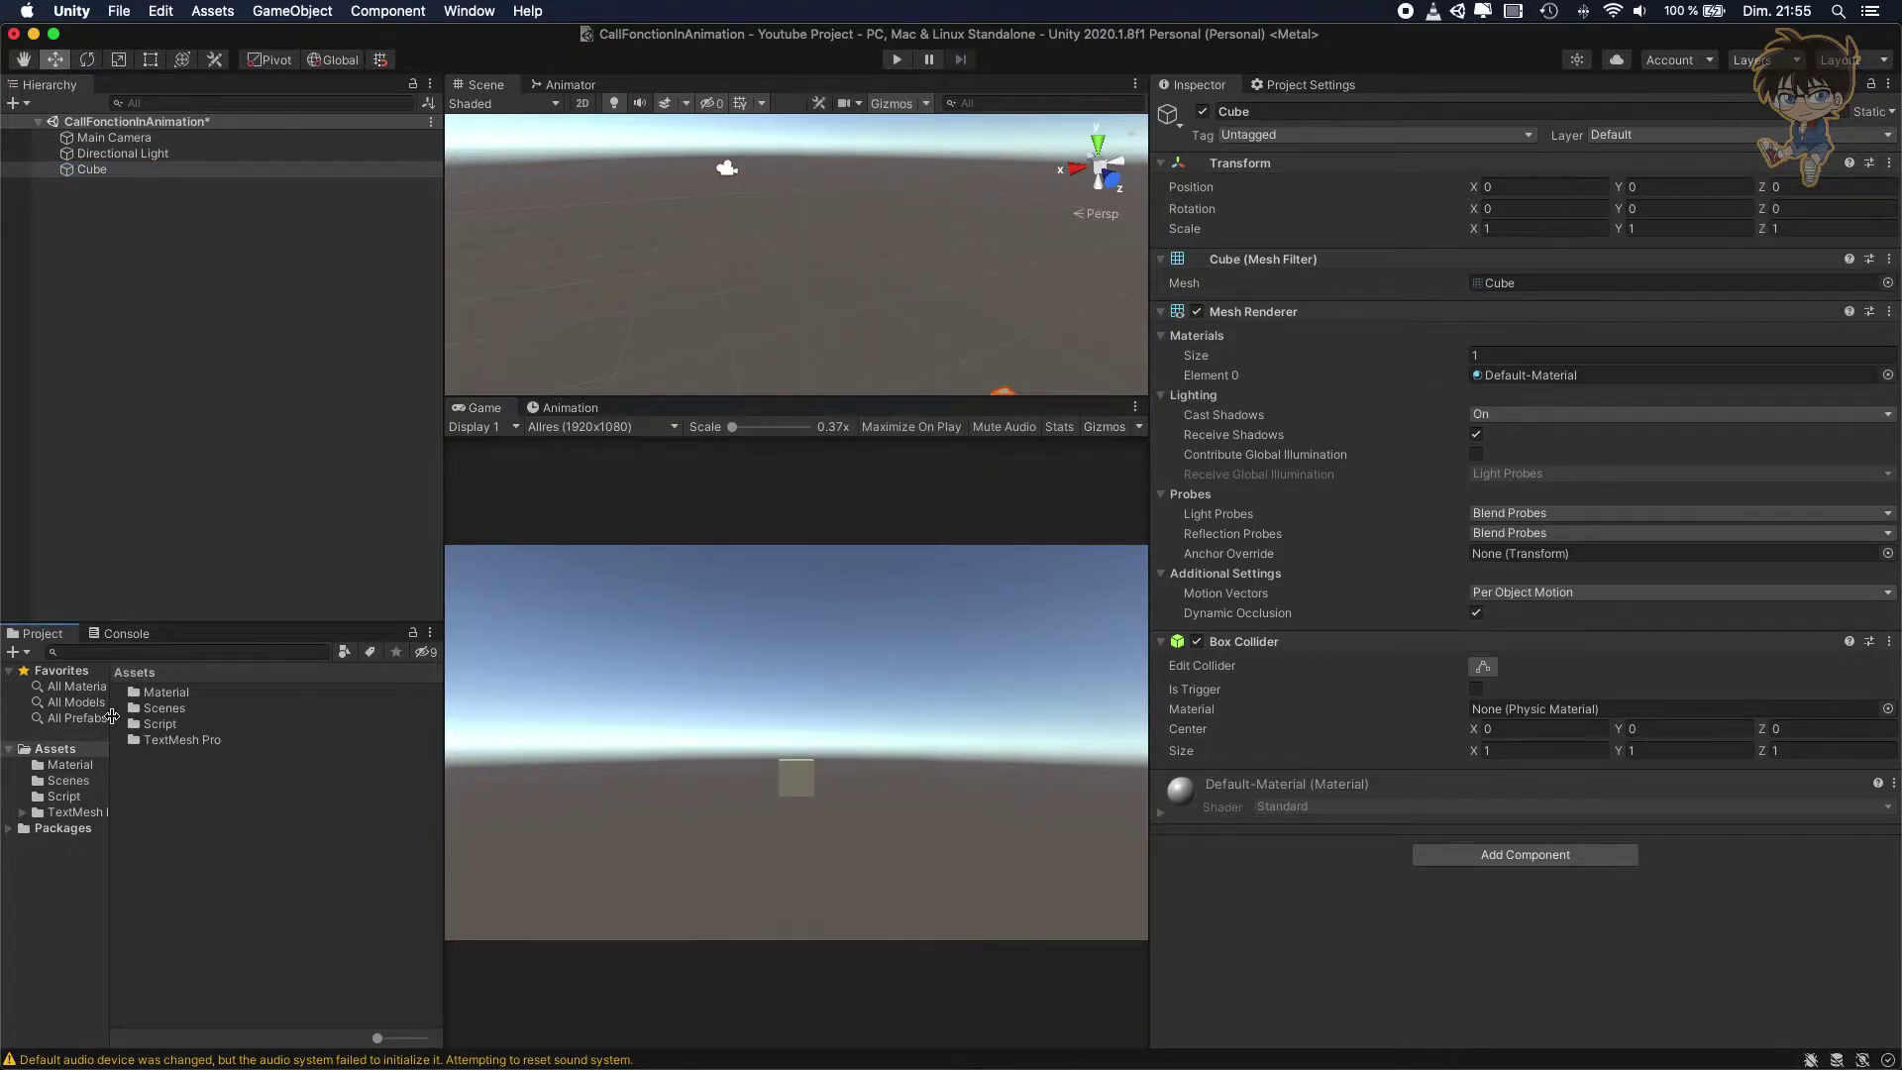
{"action": "double_click", "coordinate": [184, 696]}
{"action": "left_click", "coordinate": [107, 169]}
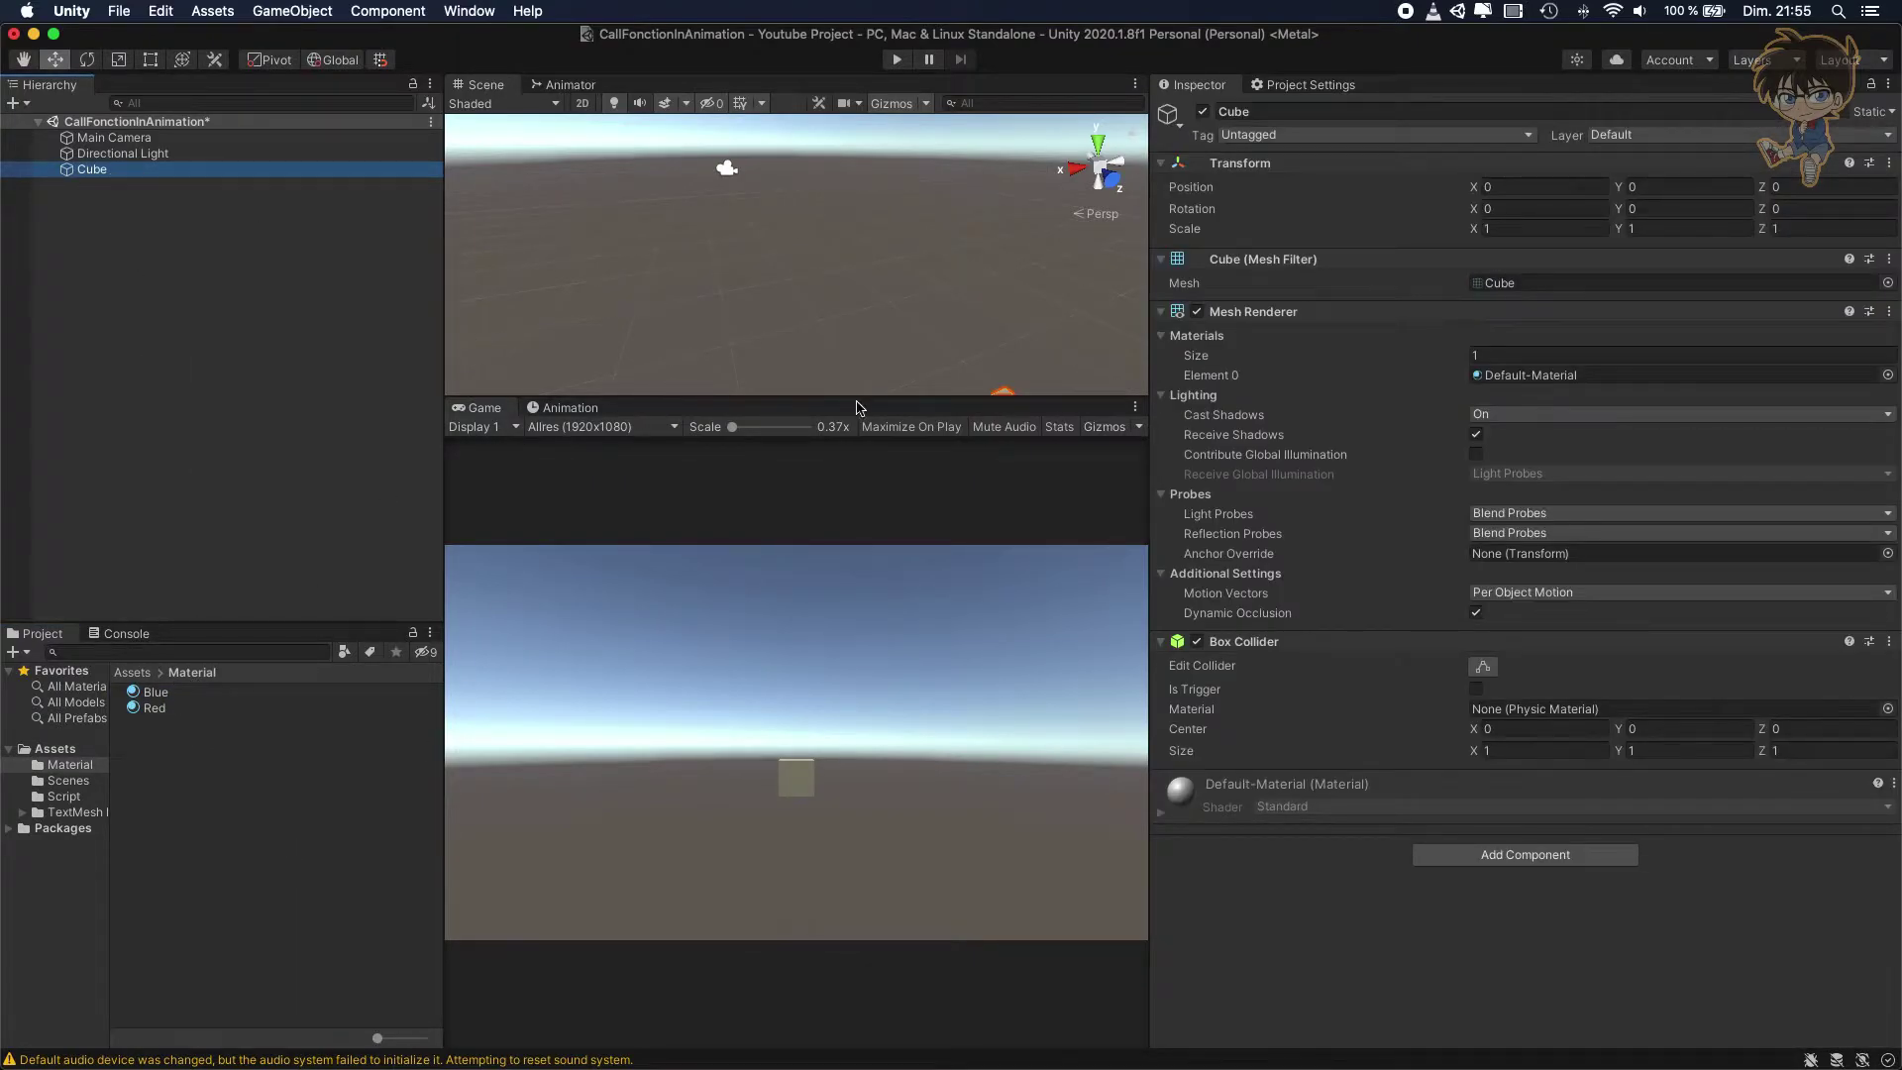
{"action": "double_click", "coordinate": [117, 170]}
{"action": "left_click_drag", "start_coordinate": [158, 709], "coordinate": [798, 263]}
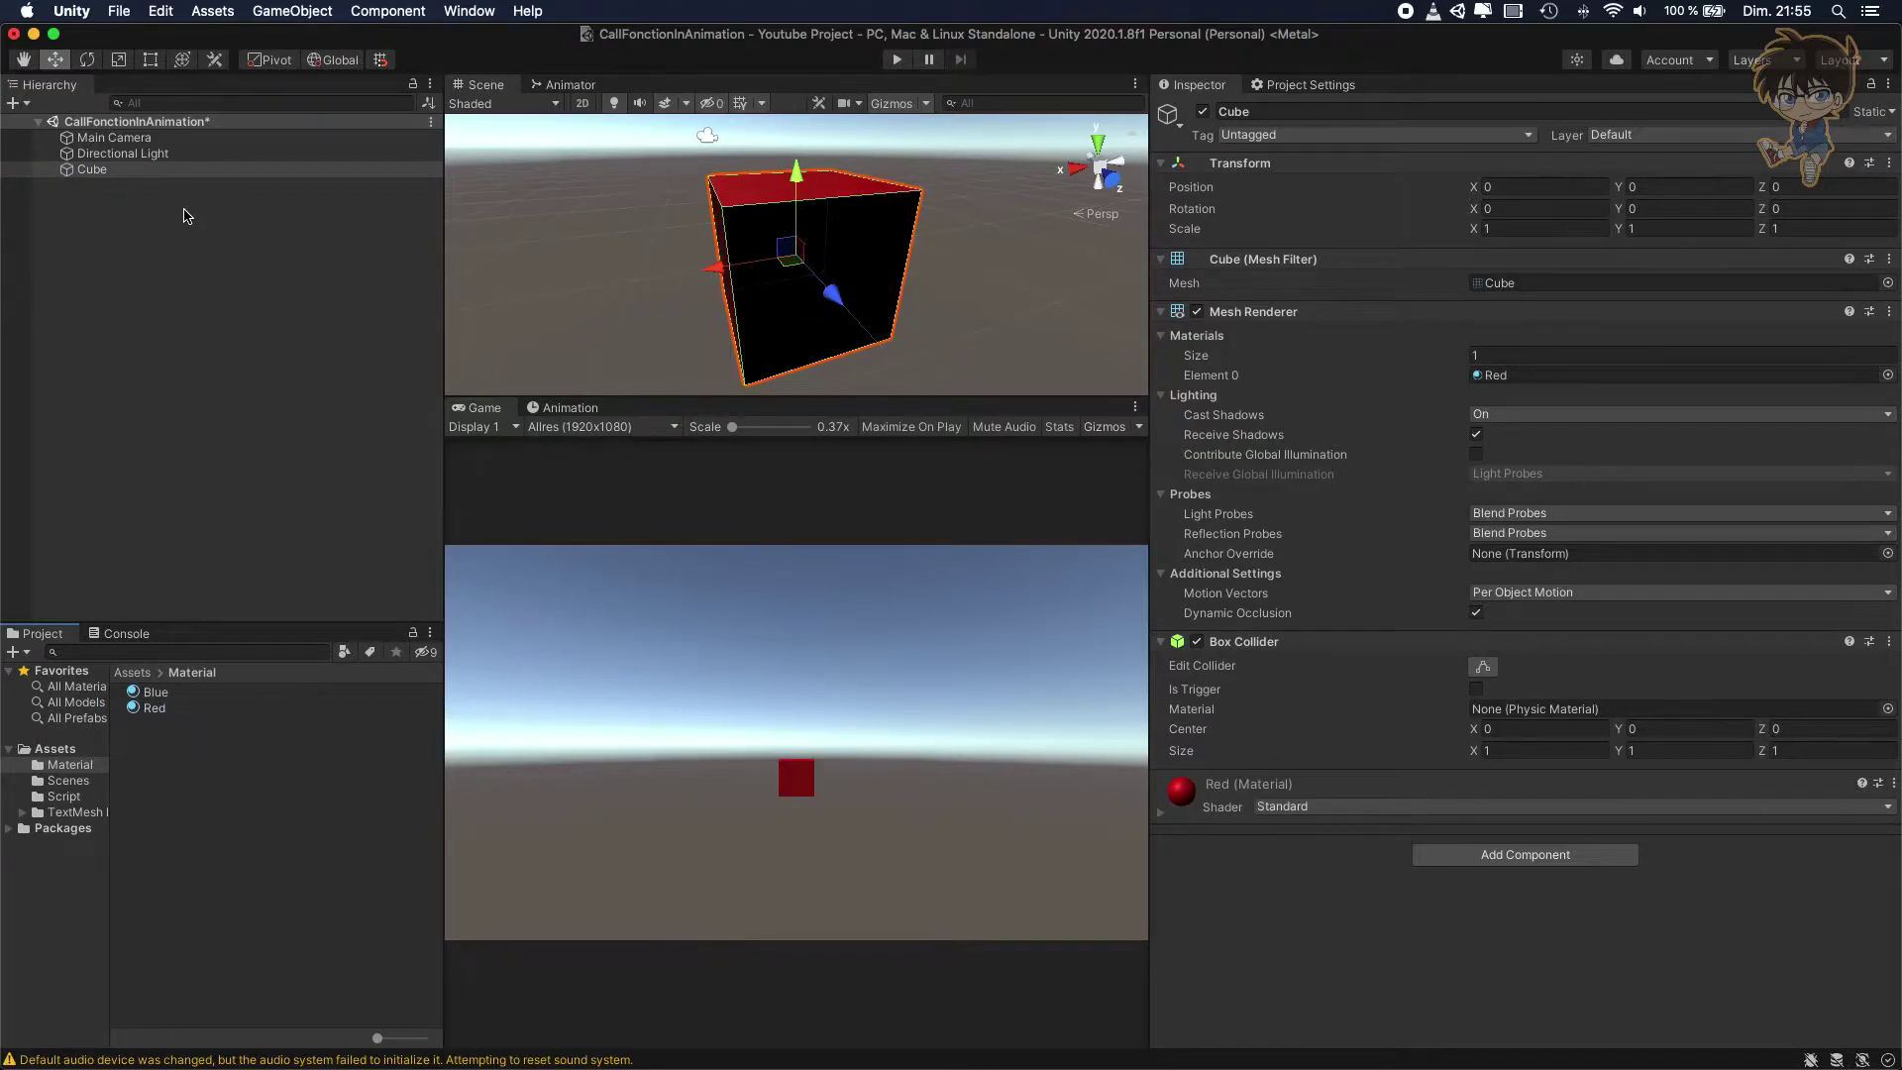
Open the Animation window from Window > Animation
{"action": "left_click", "coordinate": [467, 11]}
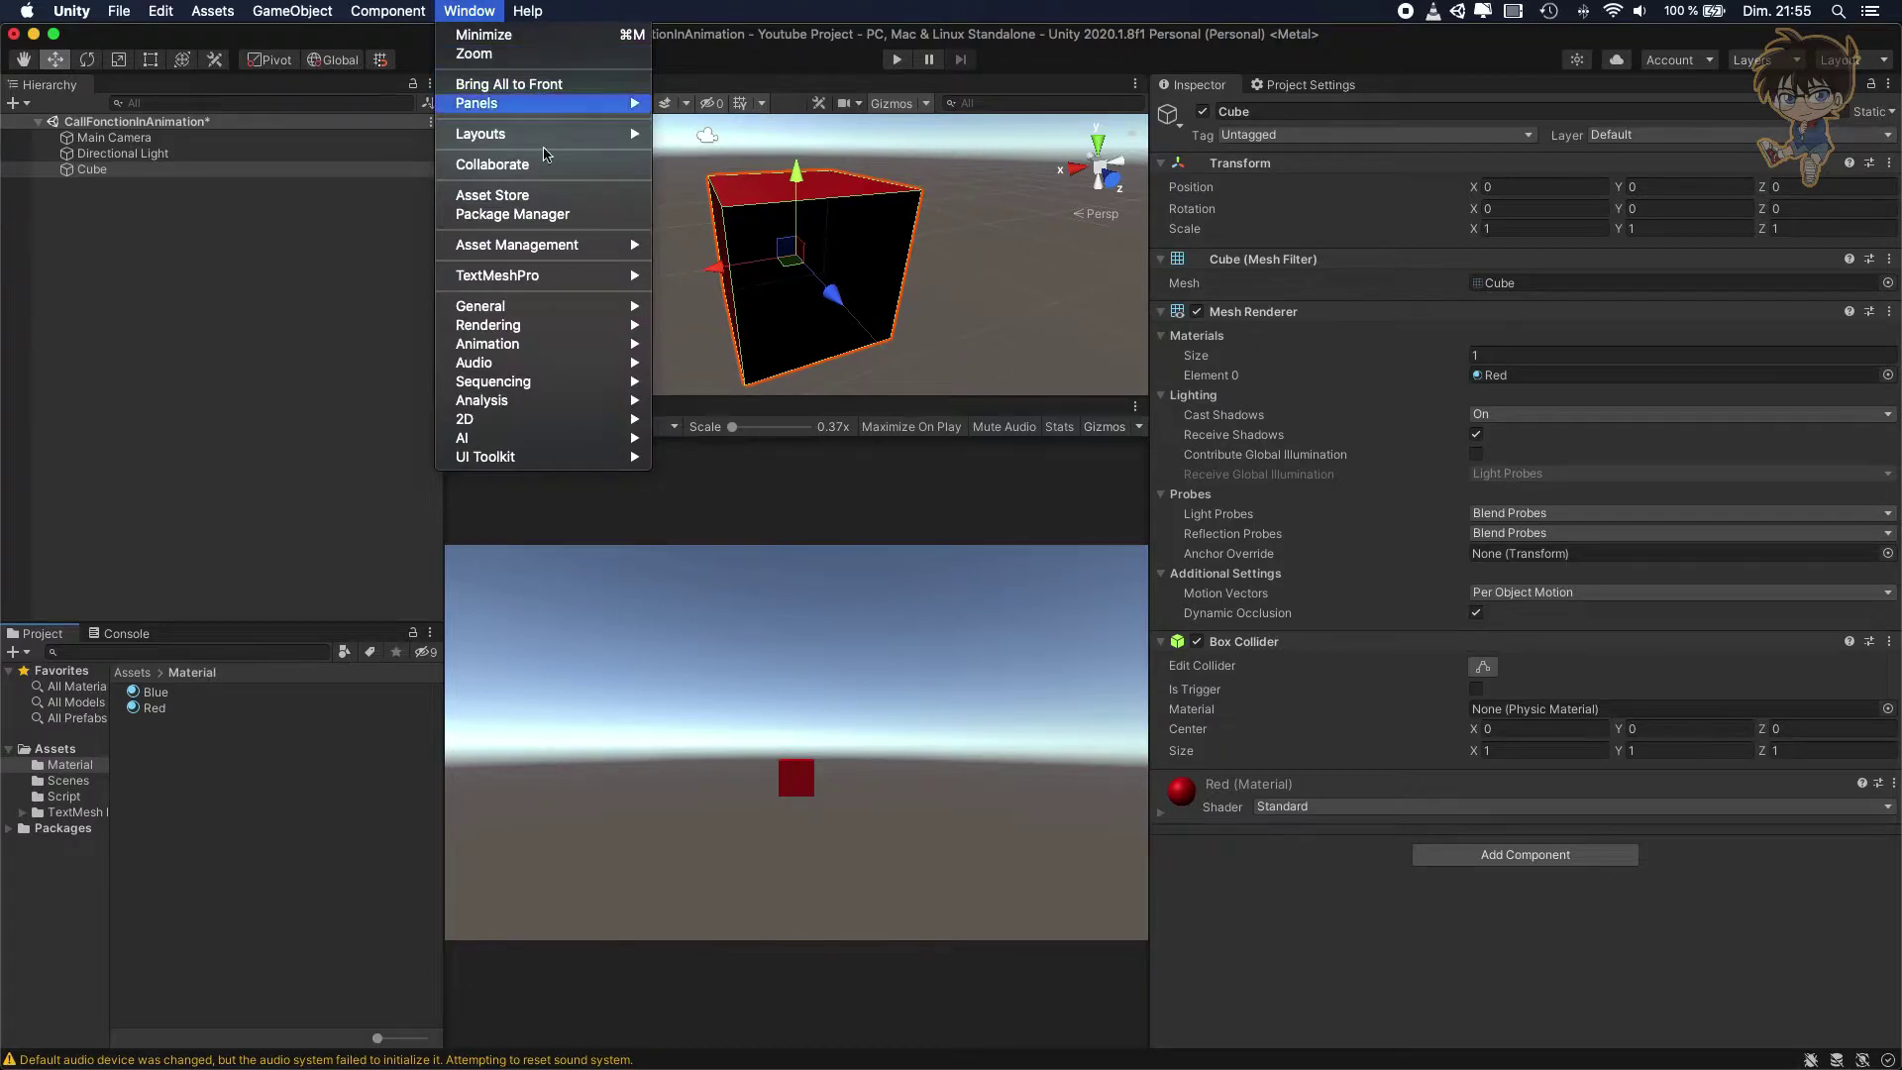
{"action": "mouse_move", "coordinate": [551, 346]}
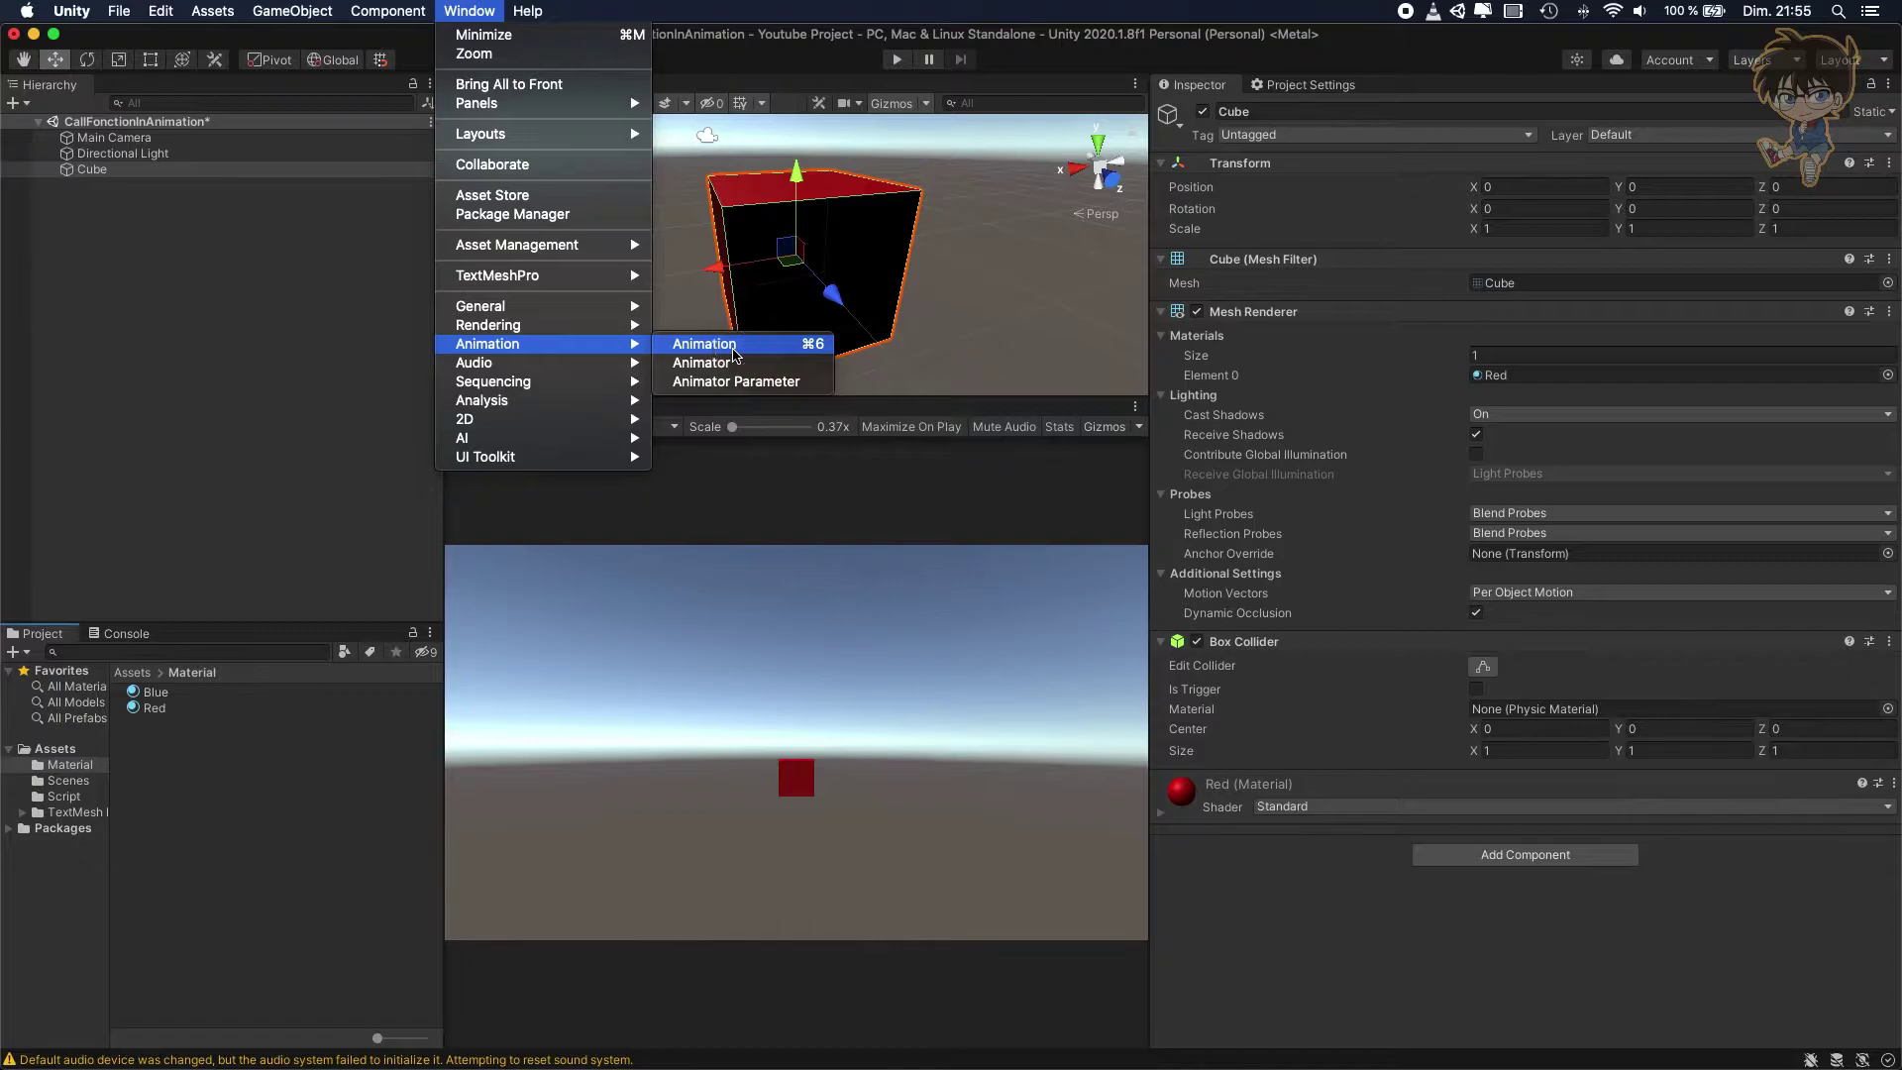
{"action": "left_click", "coordinate": [705, 344]}
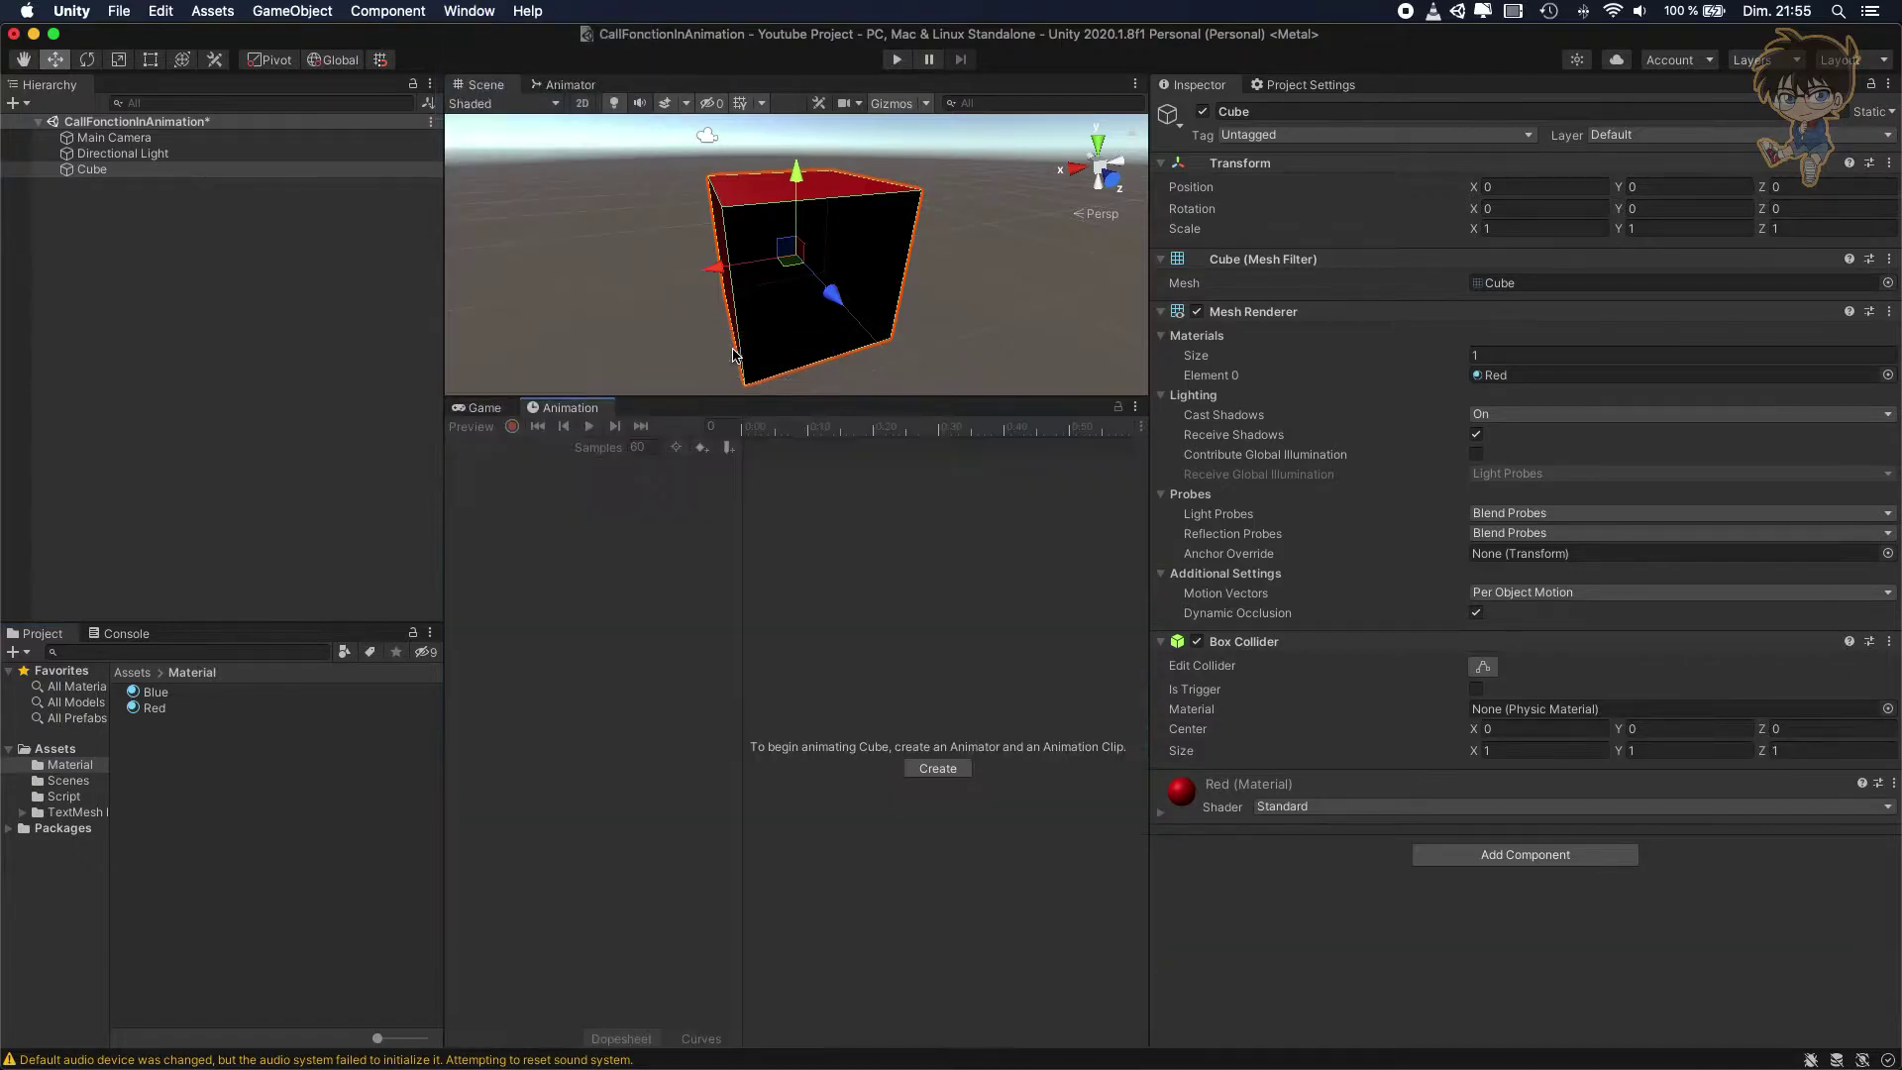
Create a clip named Rotation for the Cube, saved in a new Assets/Animation folder
{"action": "left_click", "coordinate": [957, 779]}
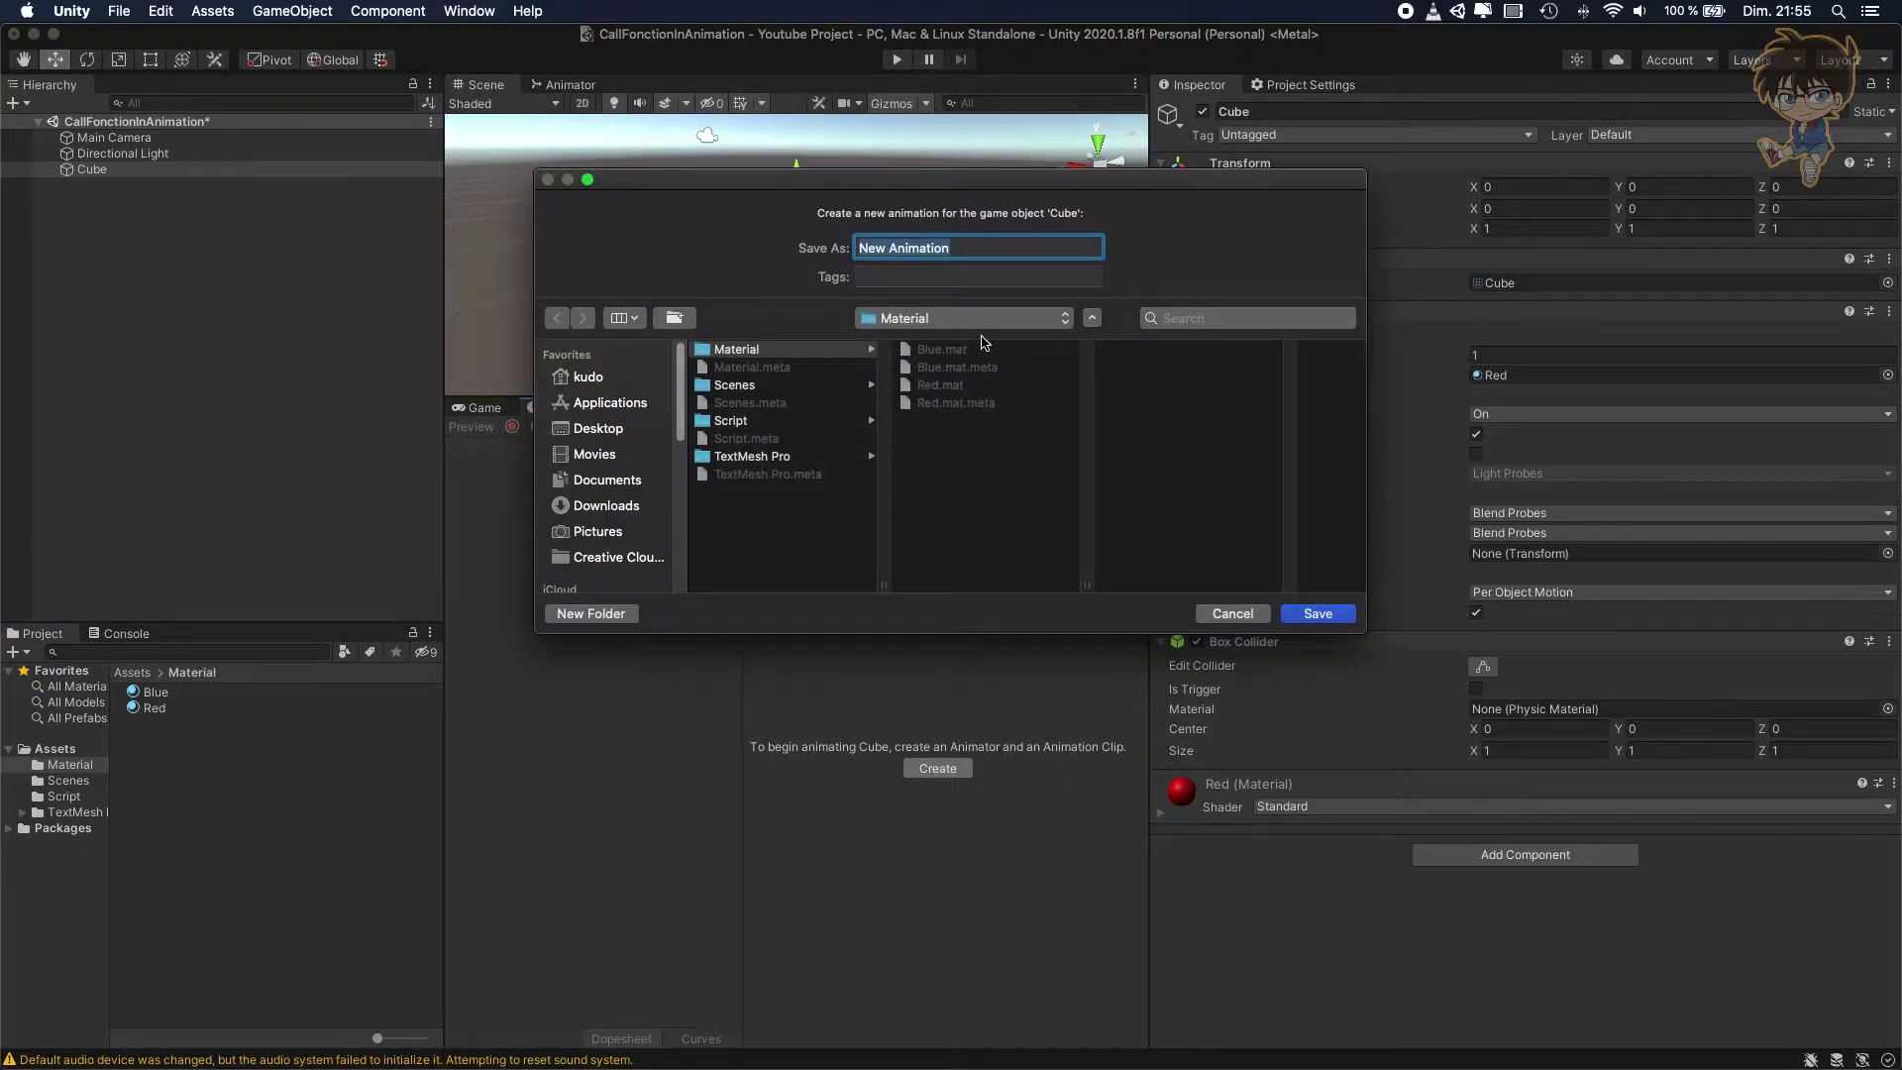
{"action": "left_click", "coordinate": [793, 539]}
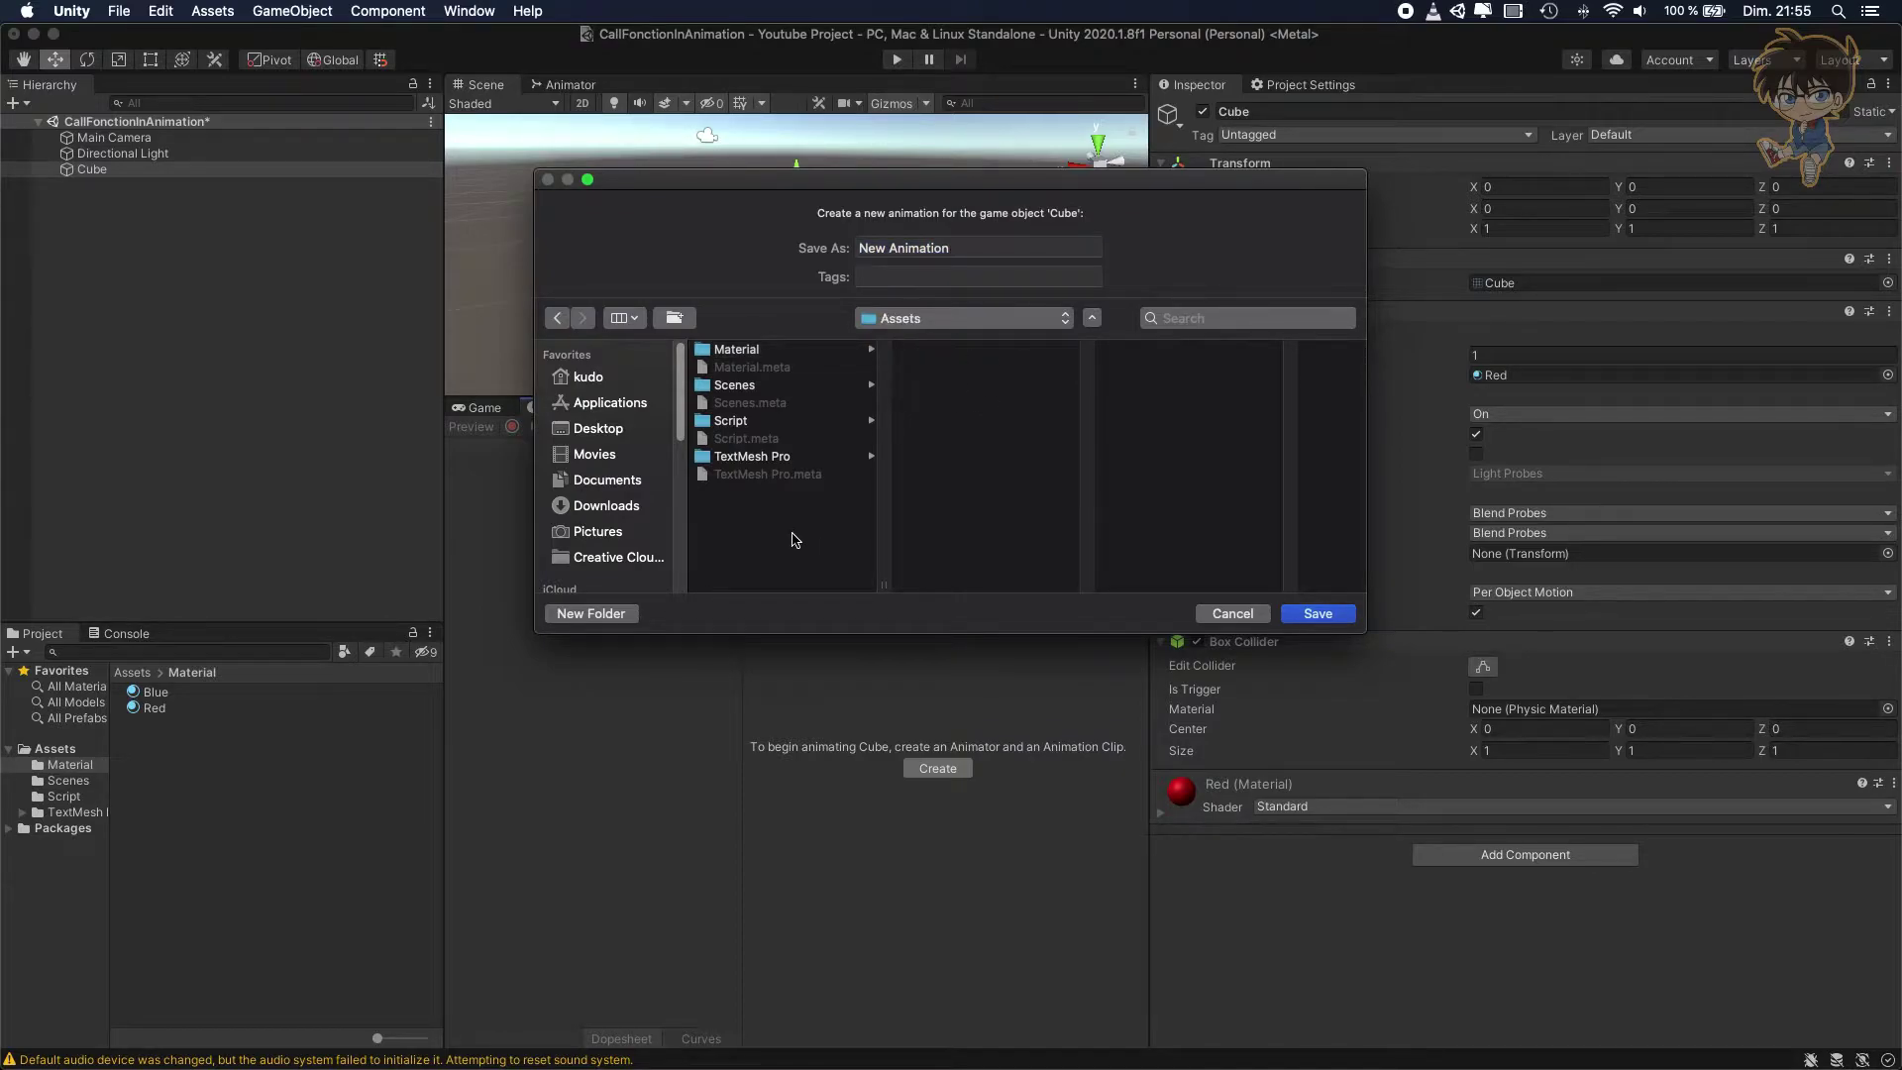
{"action": "left_click", "coordinate": [600, 615]}
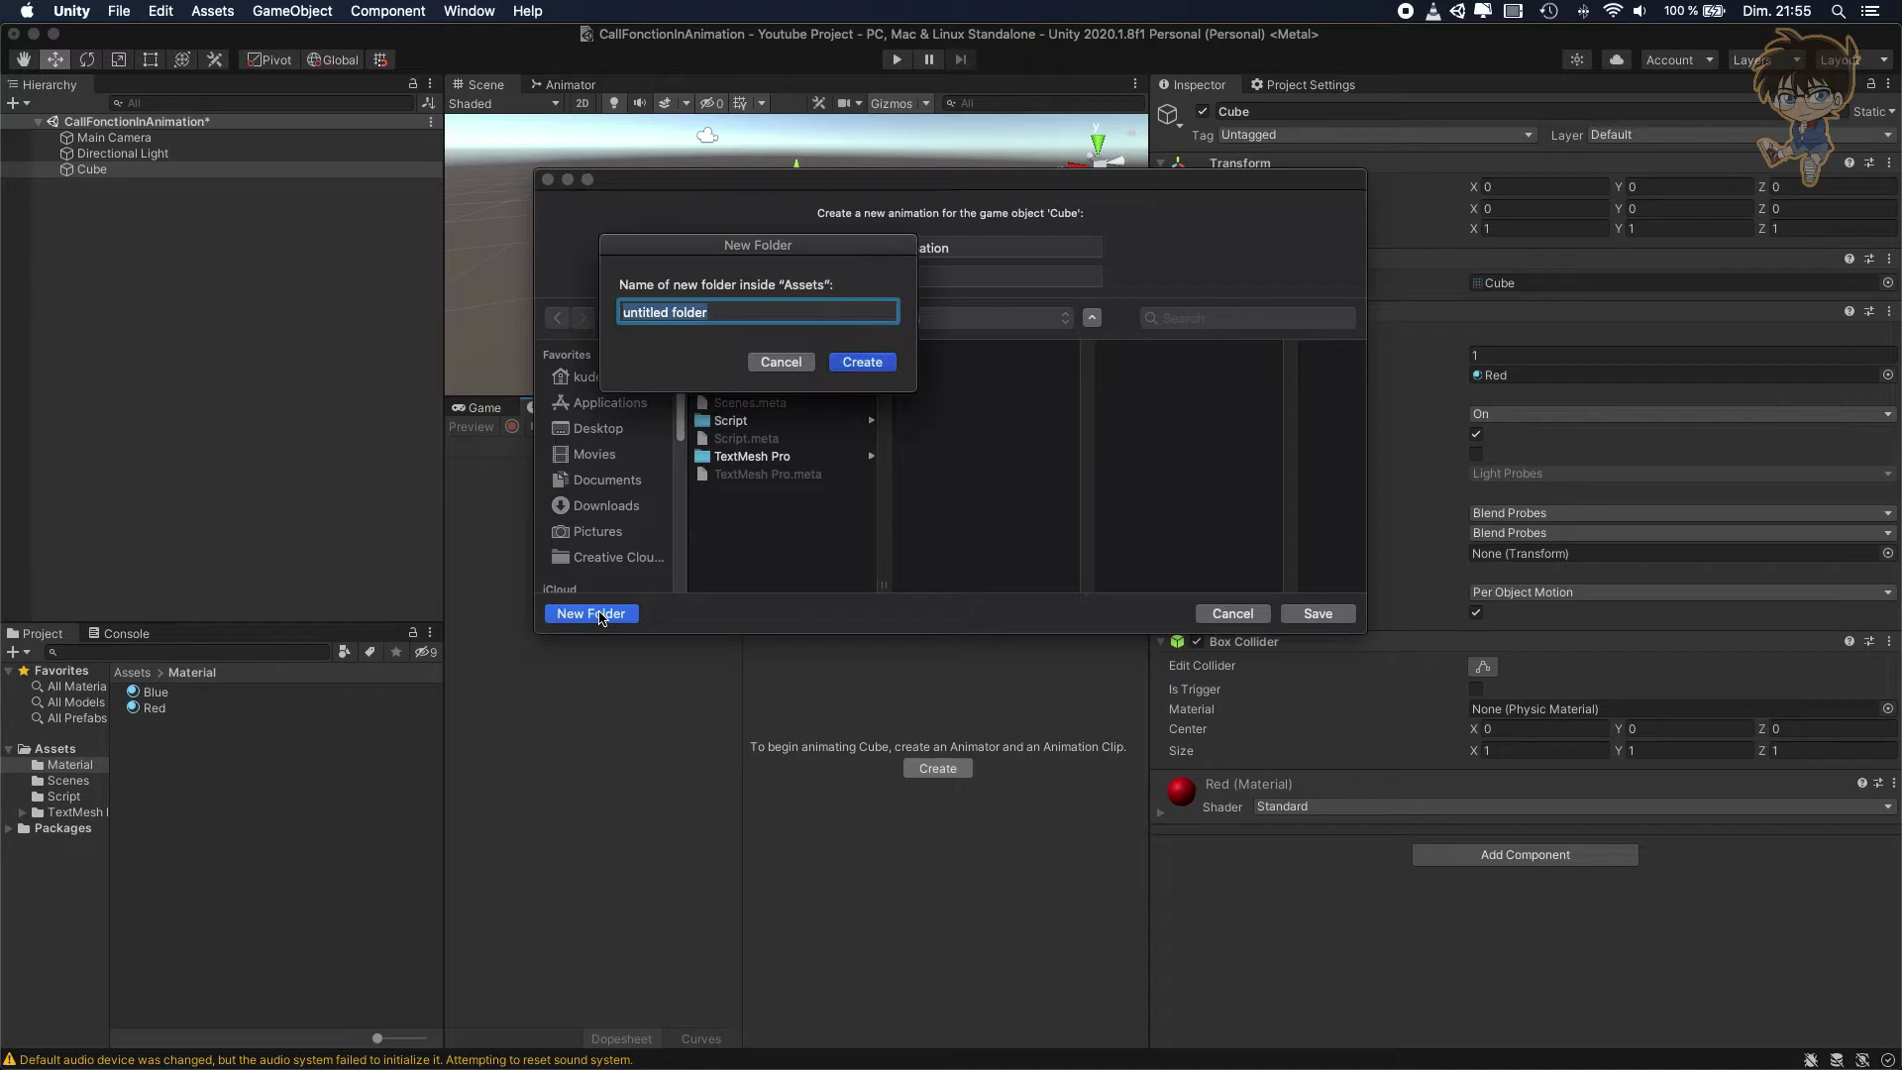
{"action": "type", "text": "Animation"}
{"action": "key", "text": "Return"}
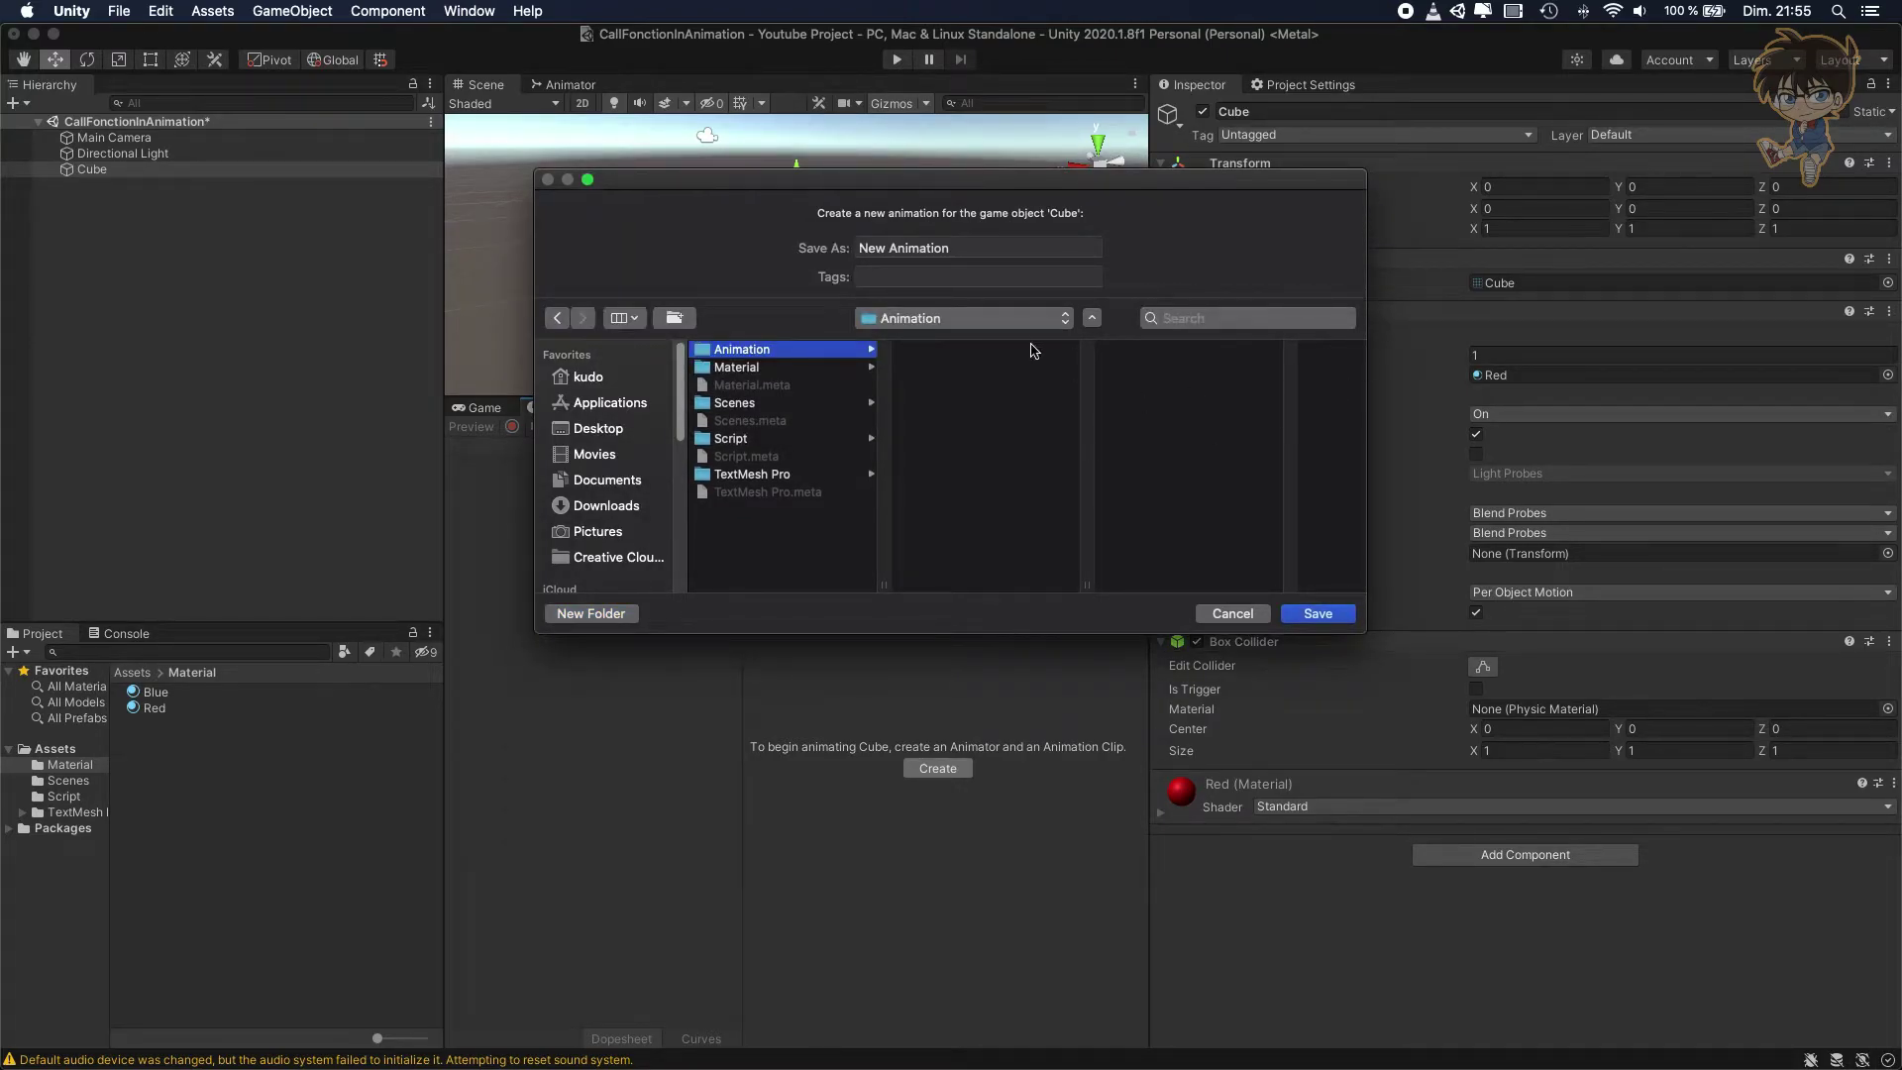
{"action": "left_click", "coordinate": [958, 246]}
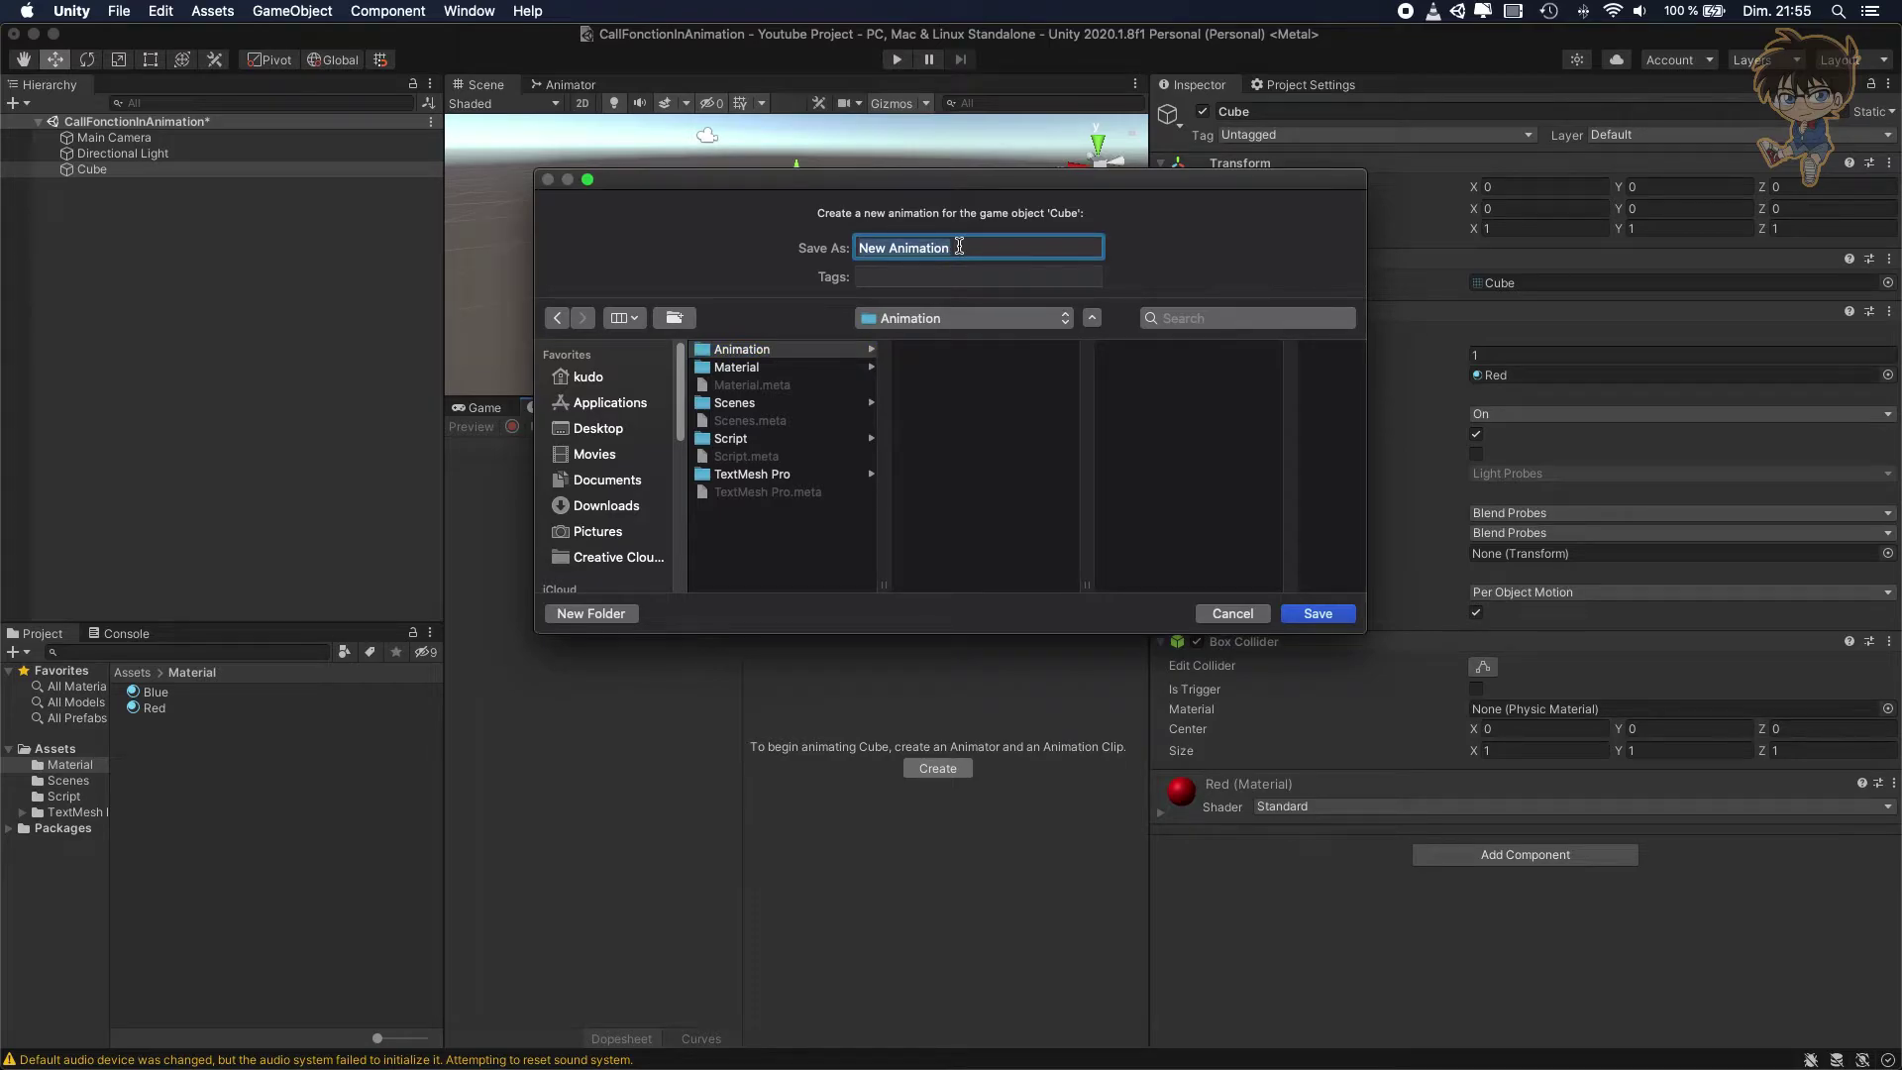
{"action": "type", "text": "Rotation"}
{"action": "left_click", "coordinate": [1317, 613]}
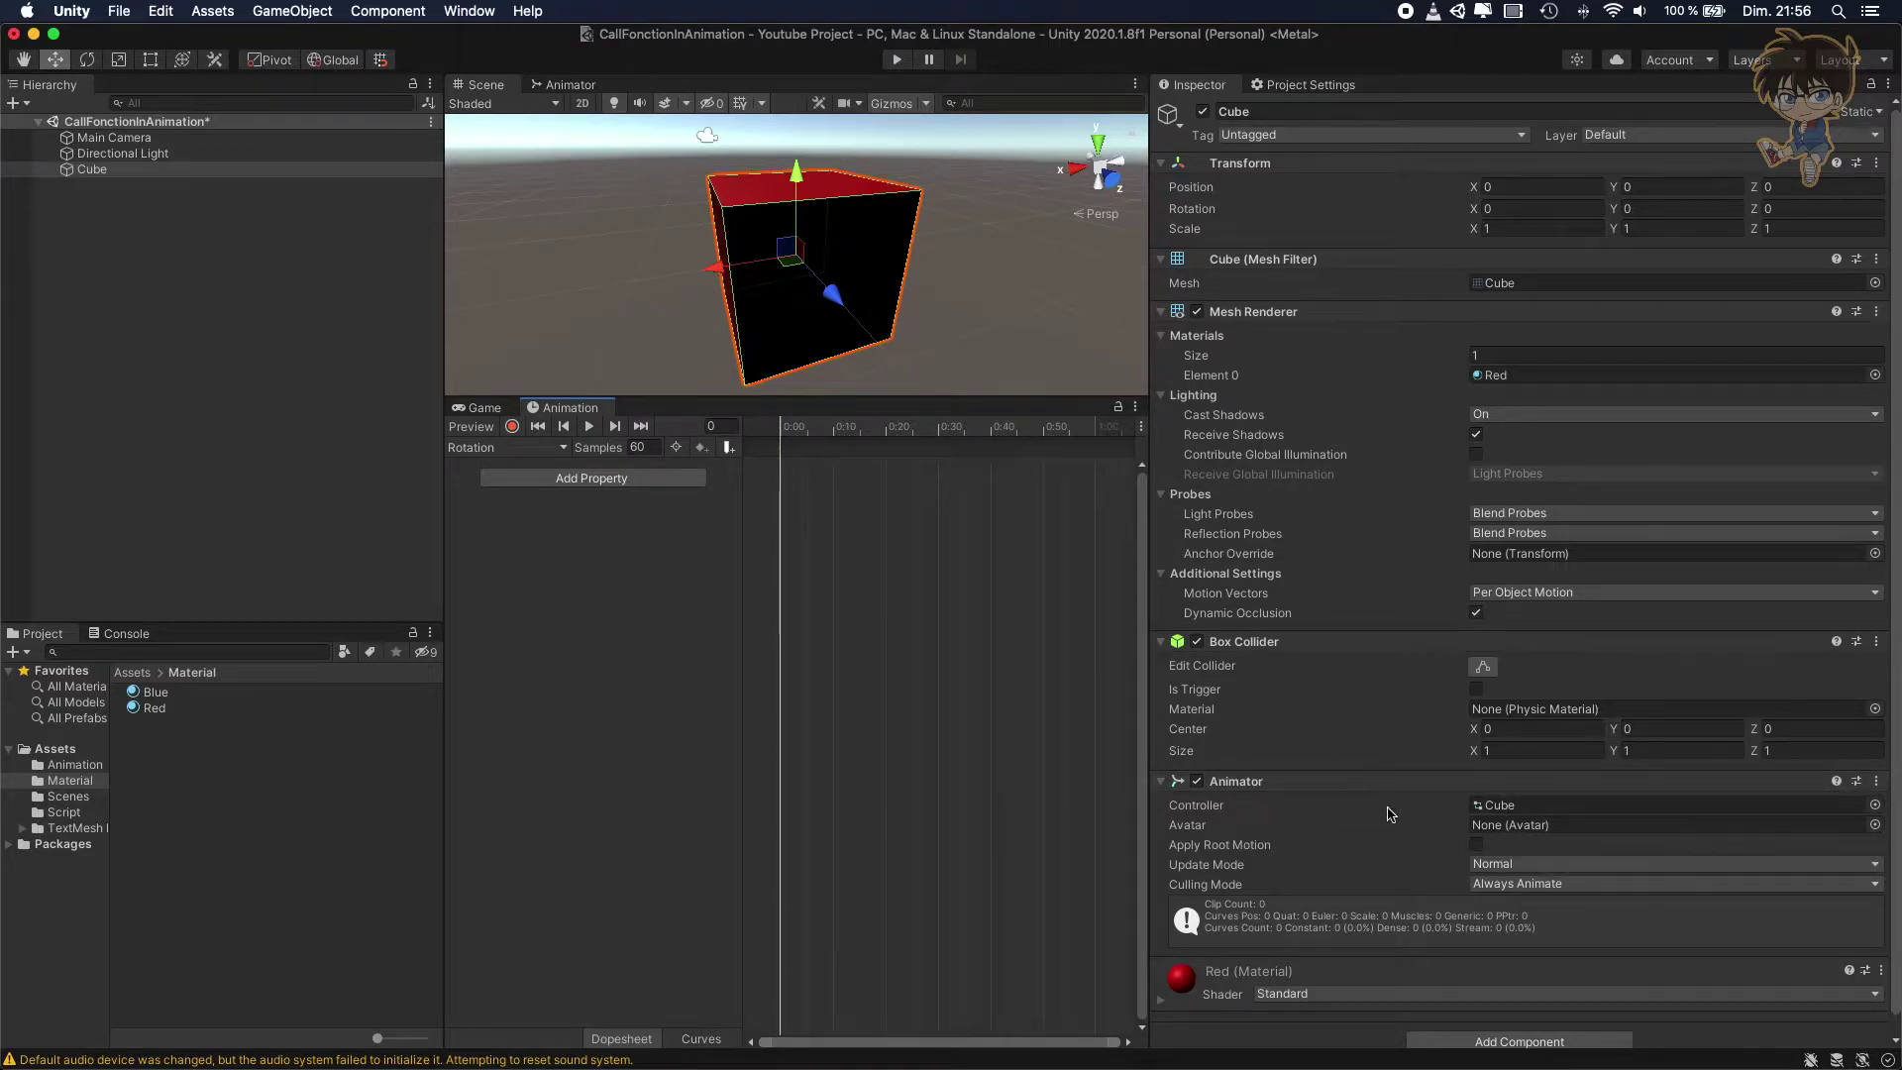
Inspect the Cube's Animator graph, enlarging it and repositioning the Rotation default state
{"action": "left_click", "coordinate": [585, 85]}
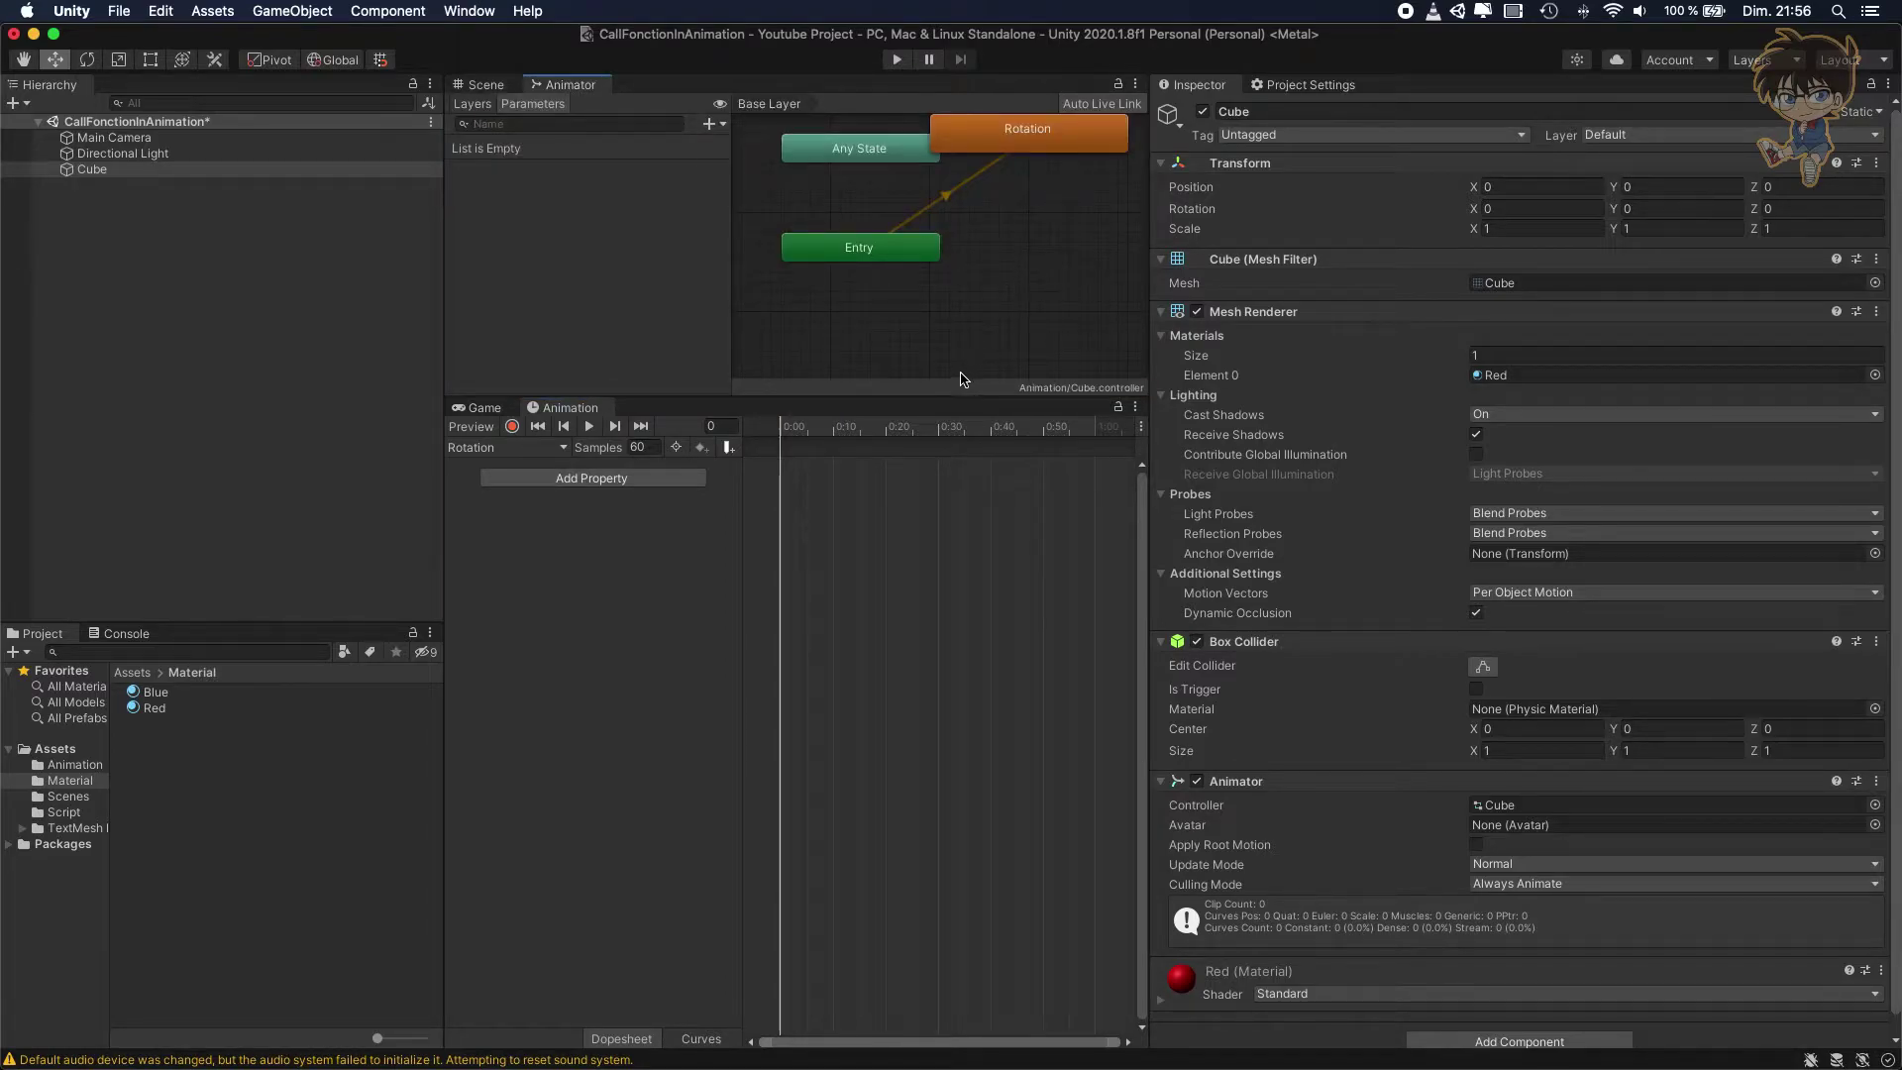
{"action": "left_click_drag", "start_coordinate": [950, 393], "coordinate": [951, 551]}
{"action": "middle_click_drag", "start_coordinate": [1039, 137], "coordinate": [1003, 226]}
{"action": "left_click_drag", "start_coordinate": [1003, 226], "coordinate": [1055, 227]}
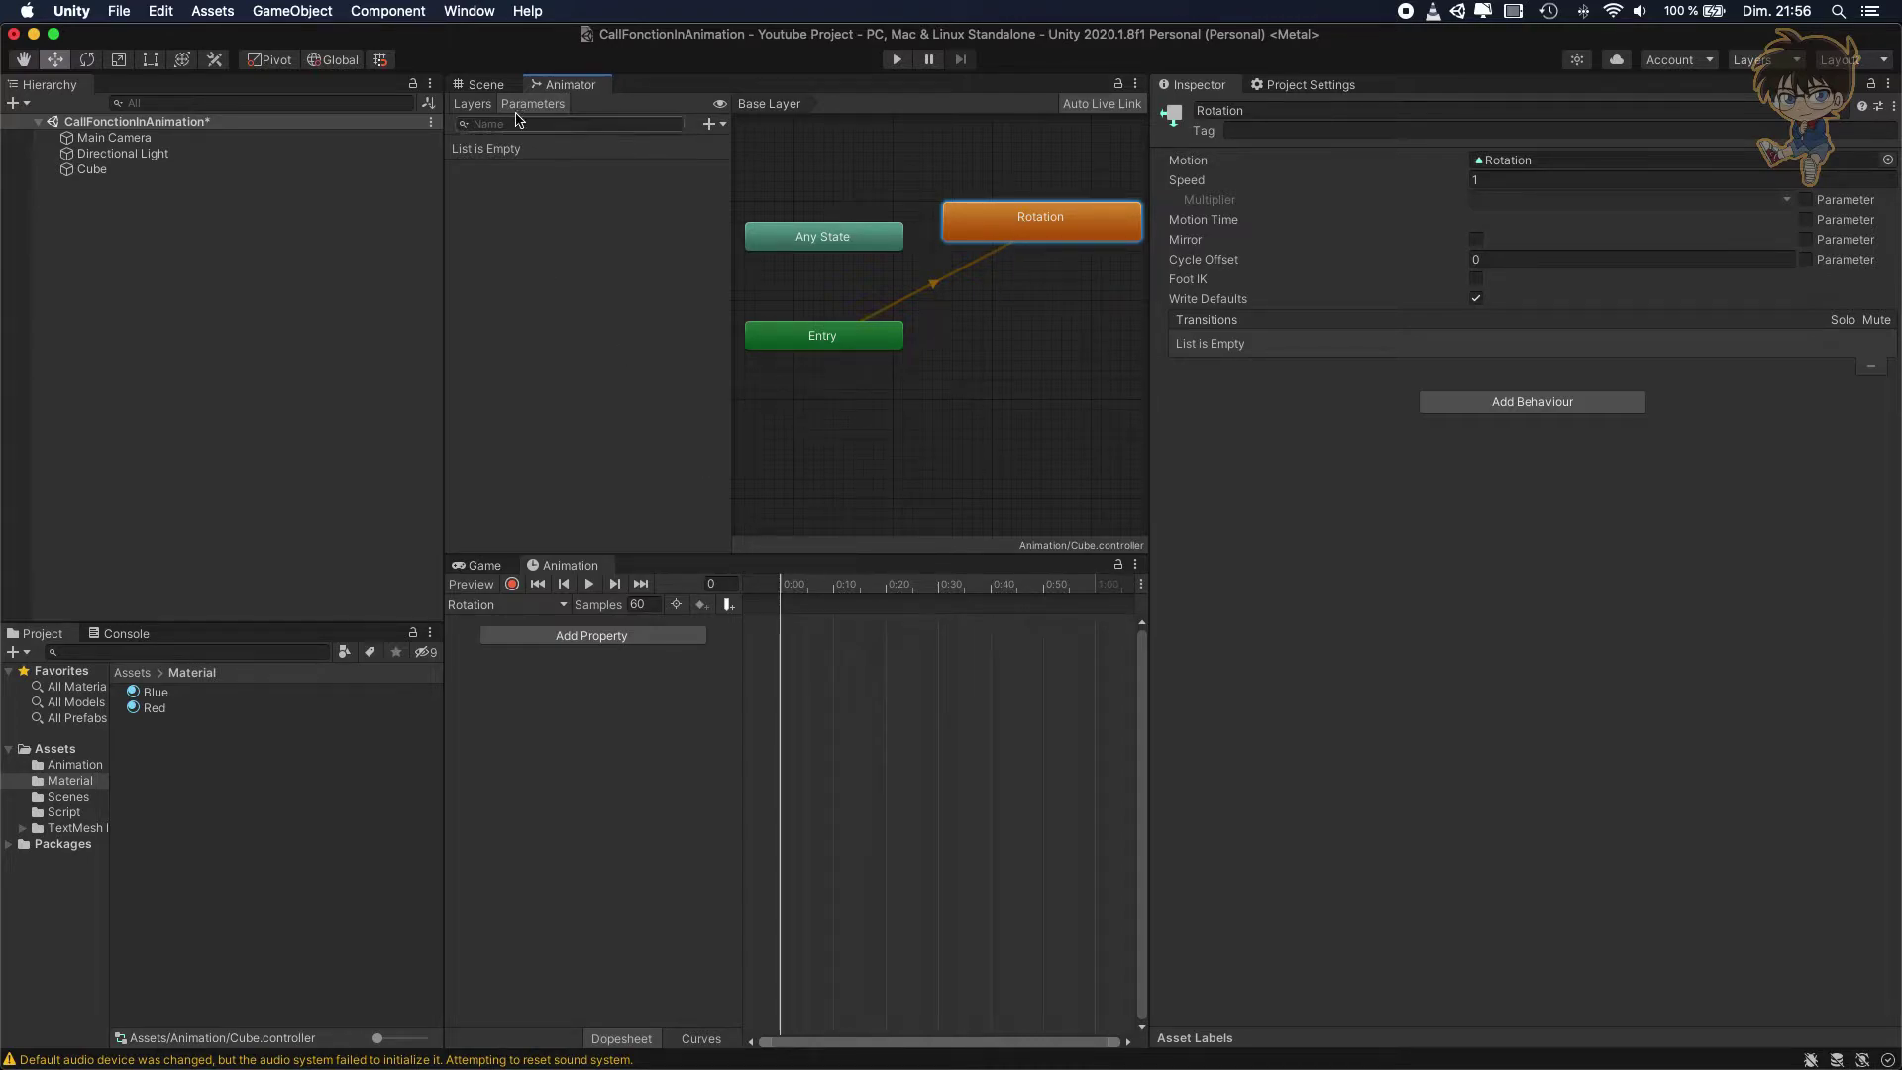
Return to the Animation timeline and the Scene view of the red cube
{"action": "left_click", "coordinate": [484, 563]}
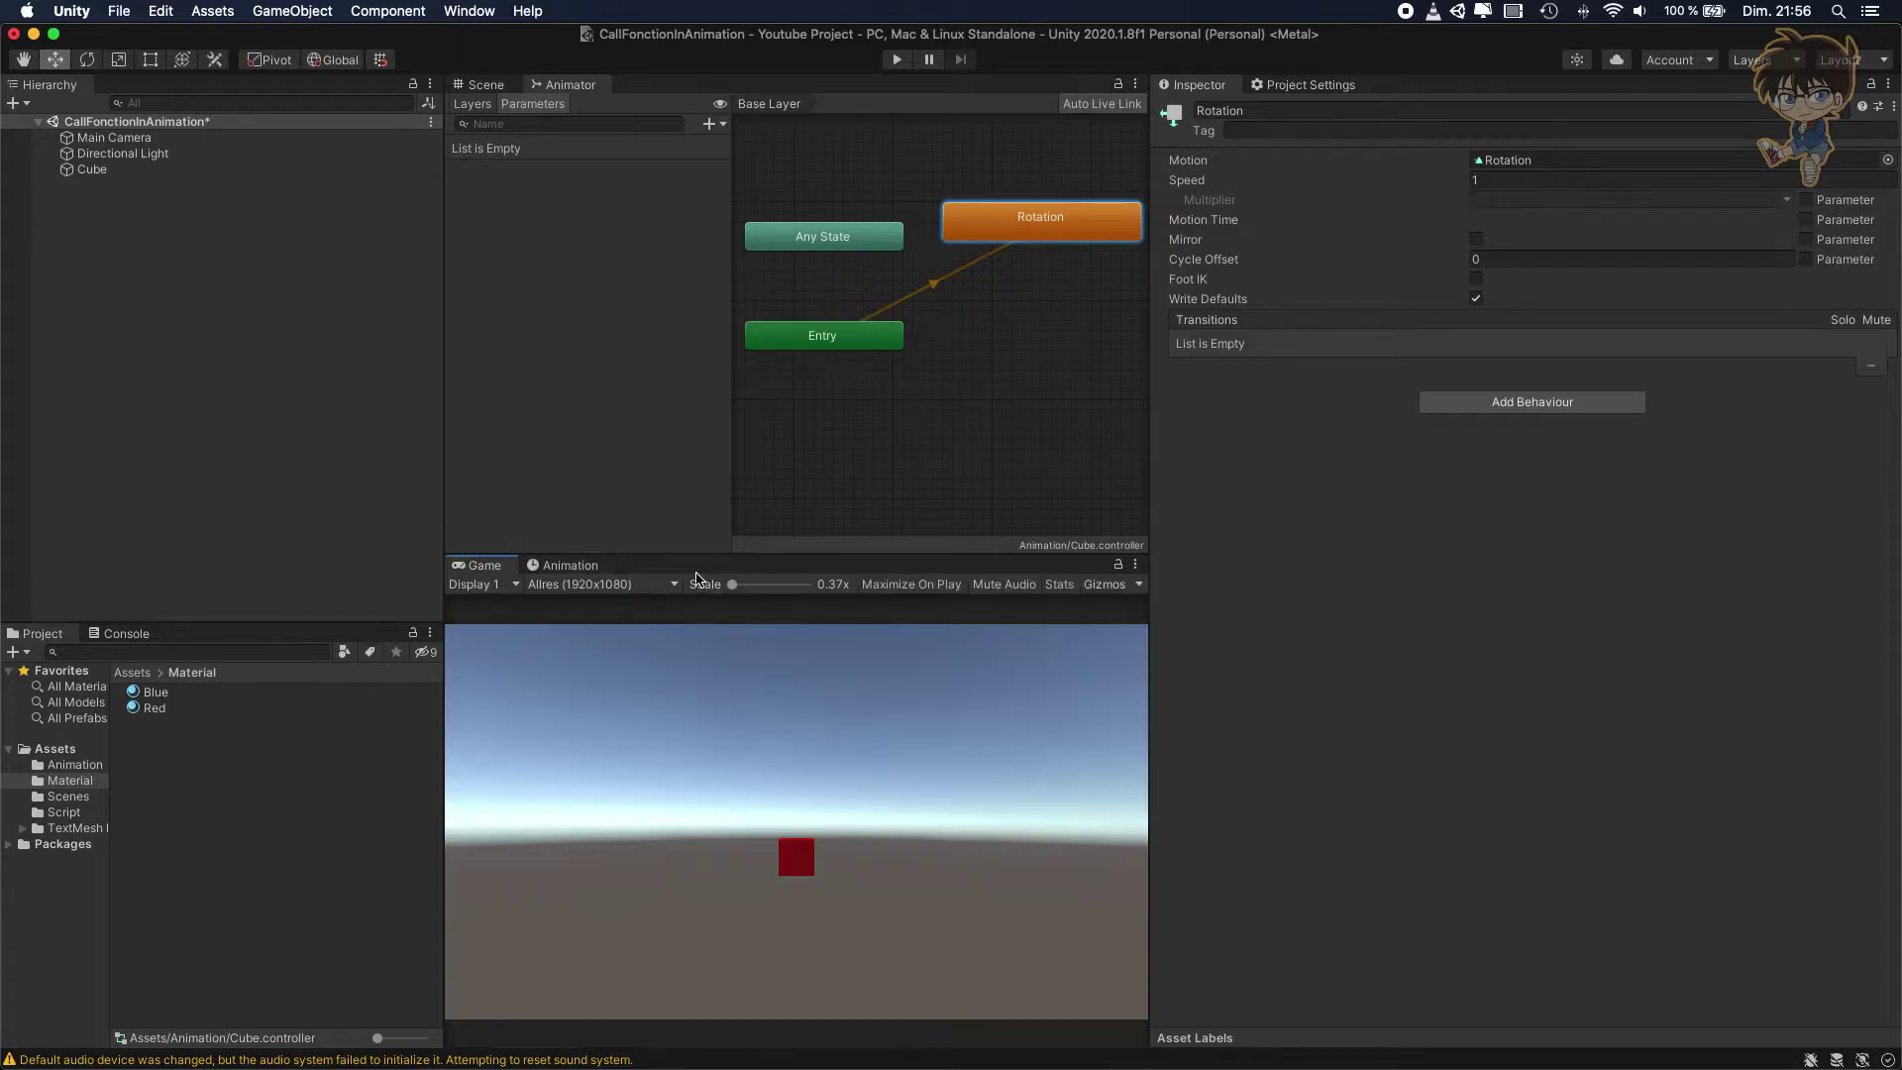
{"action": "left_click", "coordinate": [570, 565]}
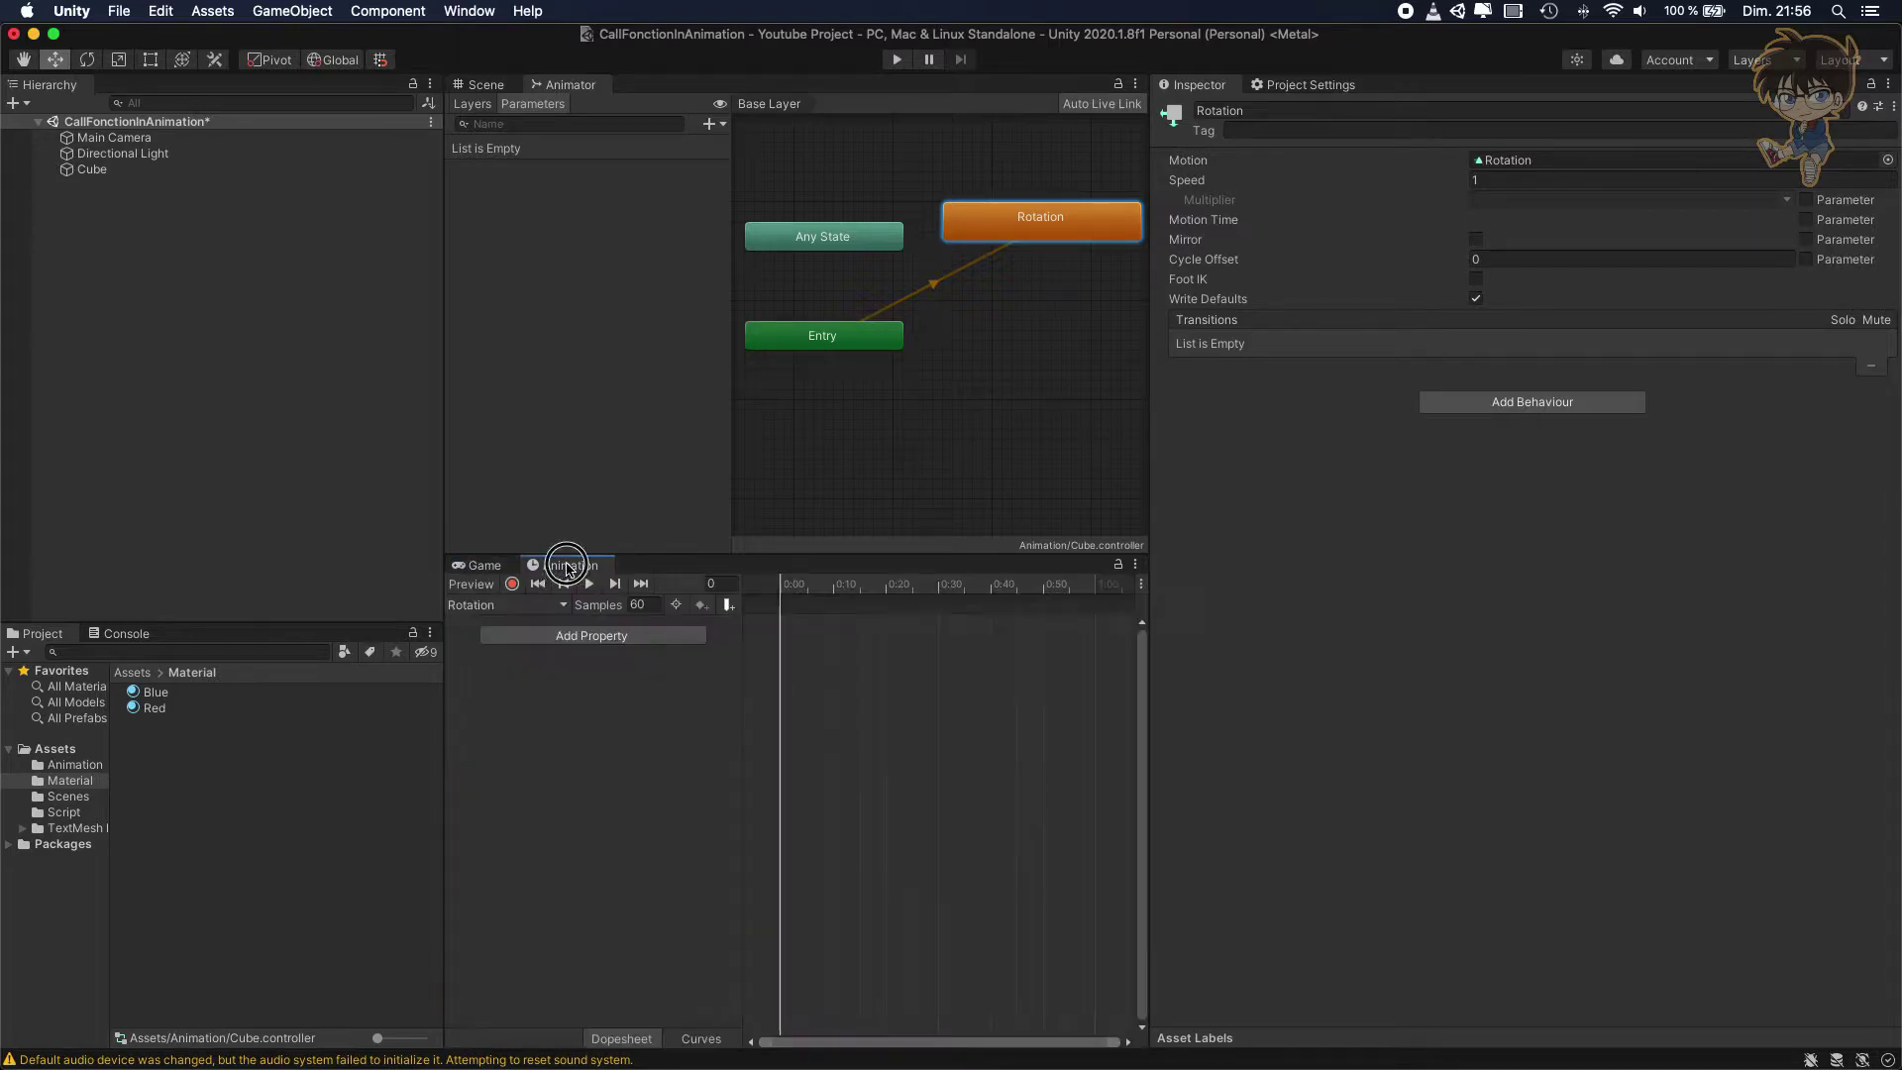
{"action": "left_click", "coordinate": [484, 86]}
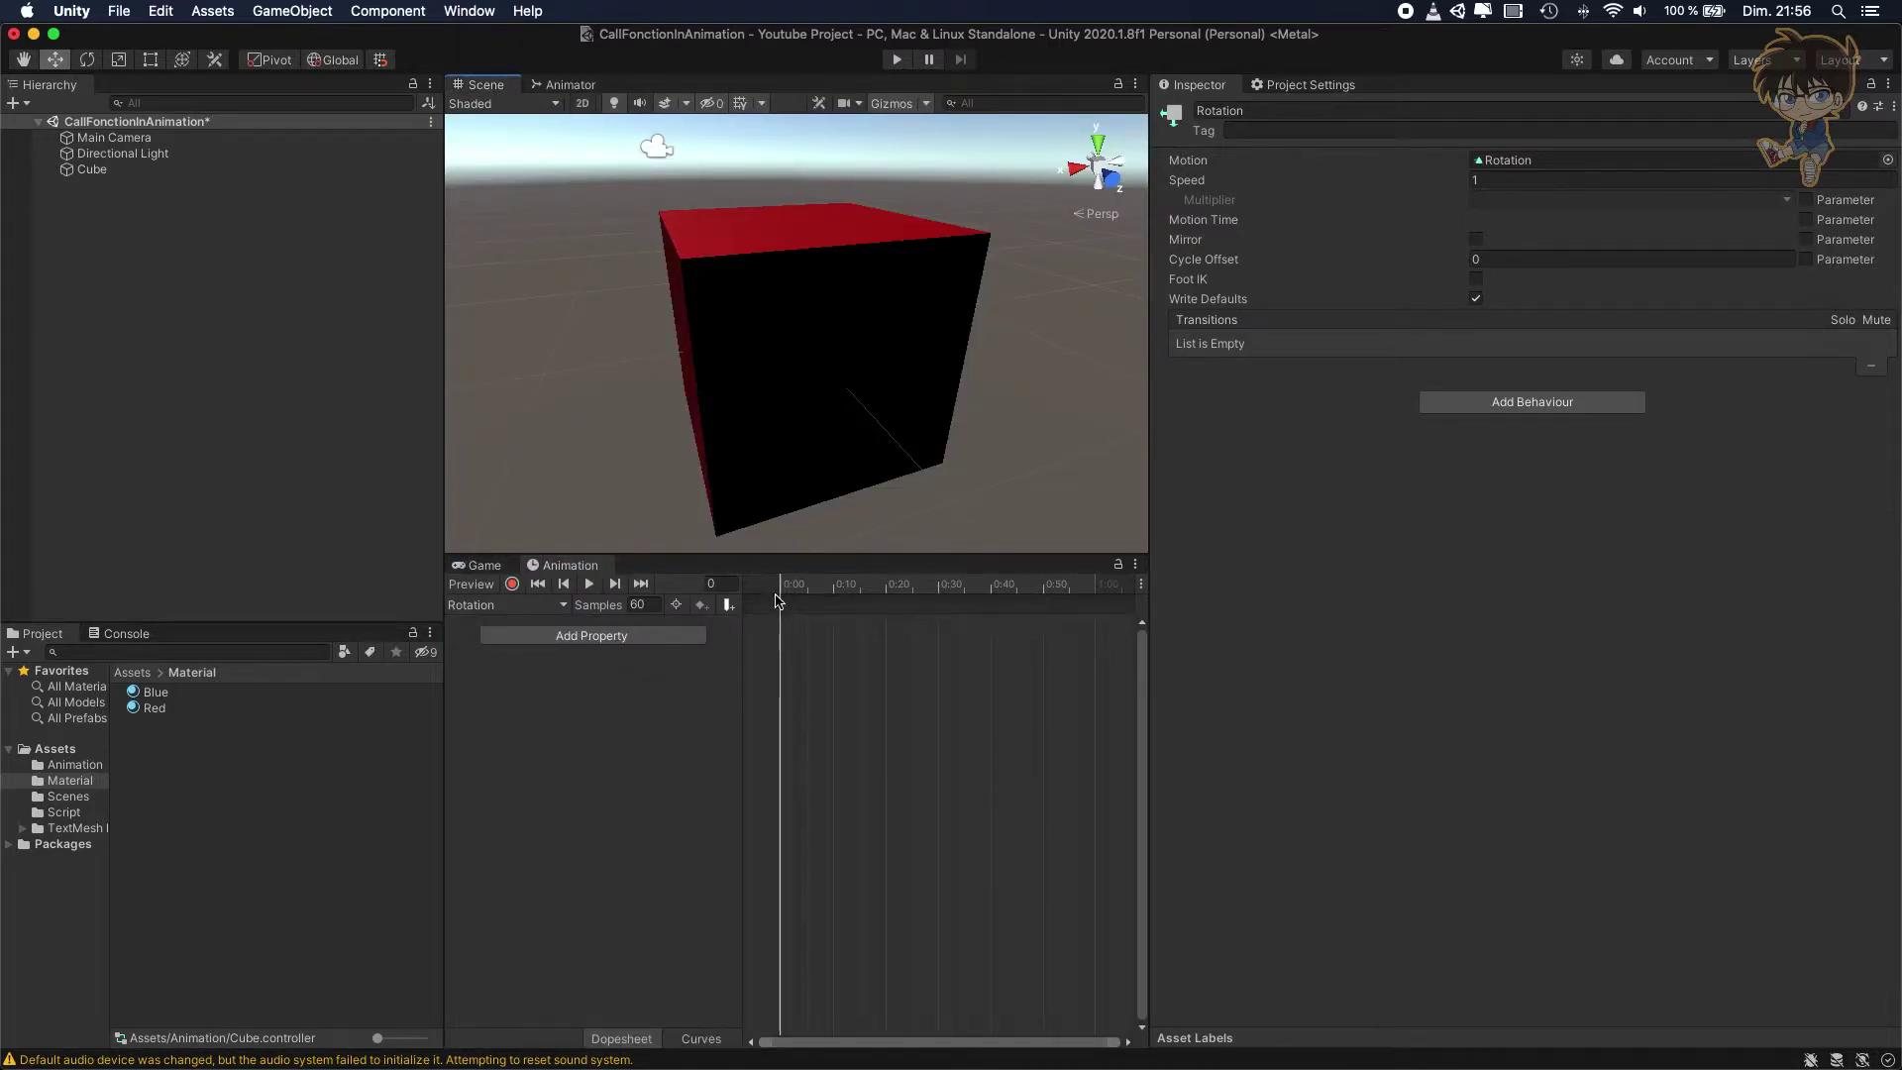
Record a key at frame 60 setting the Cube's Z rotation to 360
{"action": "left_click_drag", "start_coordinate": [788, 584], "coordinate": [1094, 591]}
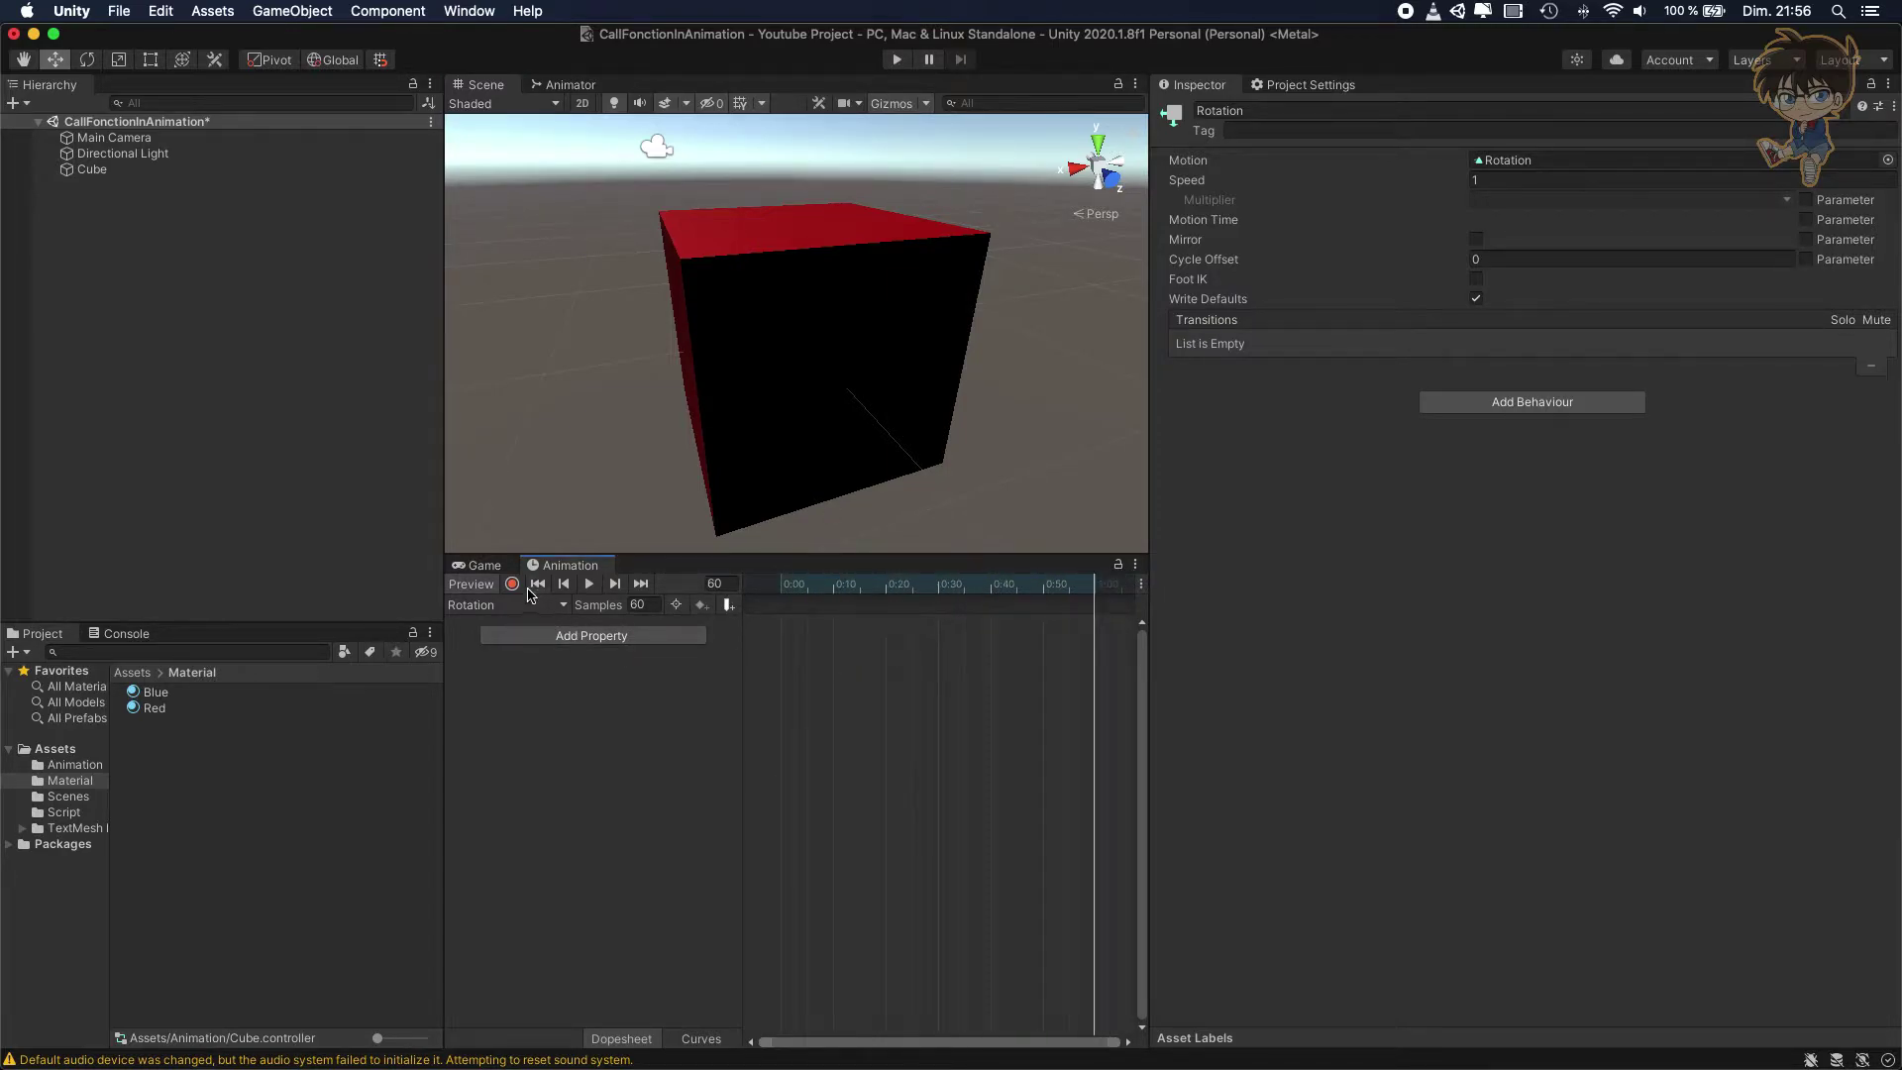
{"action": "left_click", "coordinate": [511, 583]}
{"action": "left_click", "coordinate": [117, 172]}
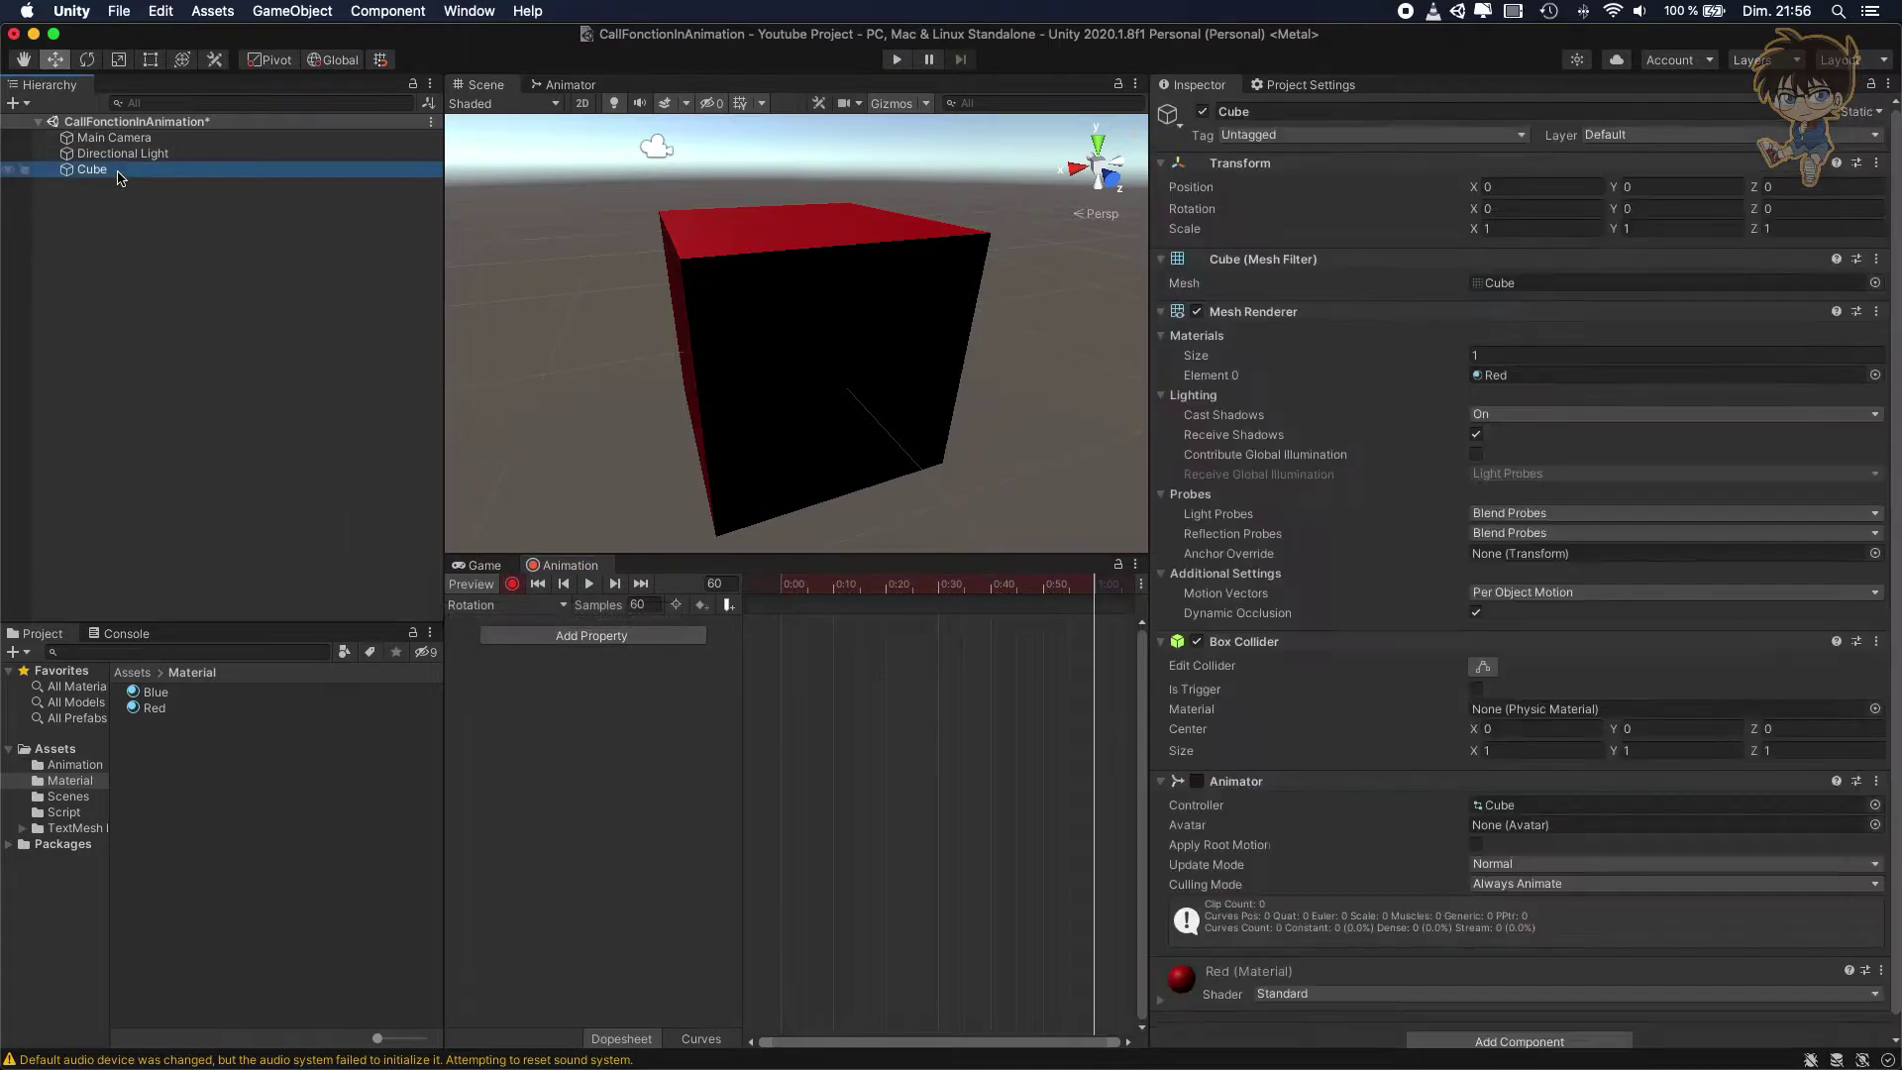
{"action": "left_click", "coordinate": [1789, 207]}
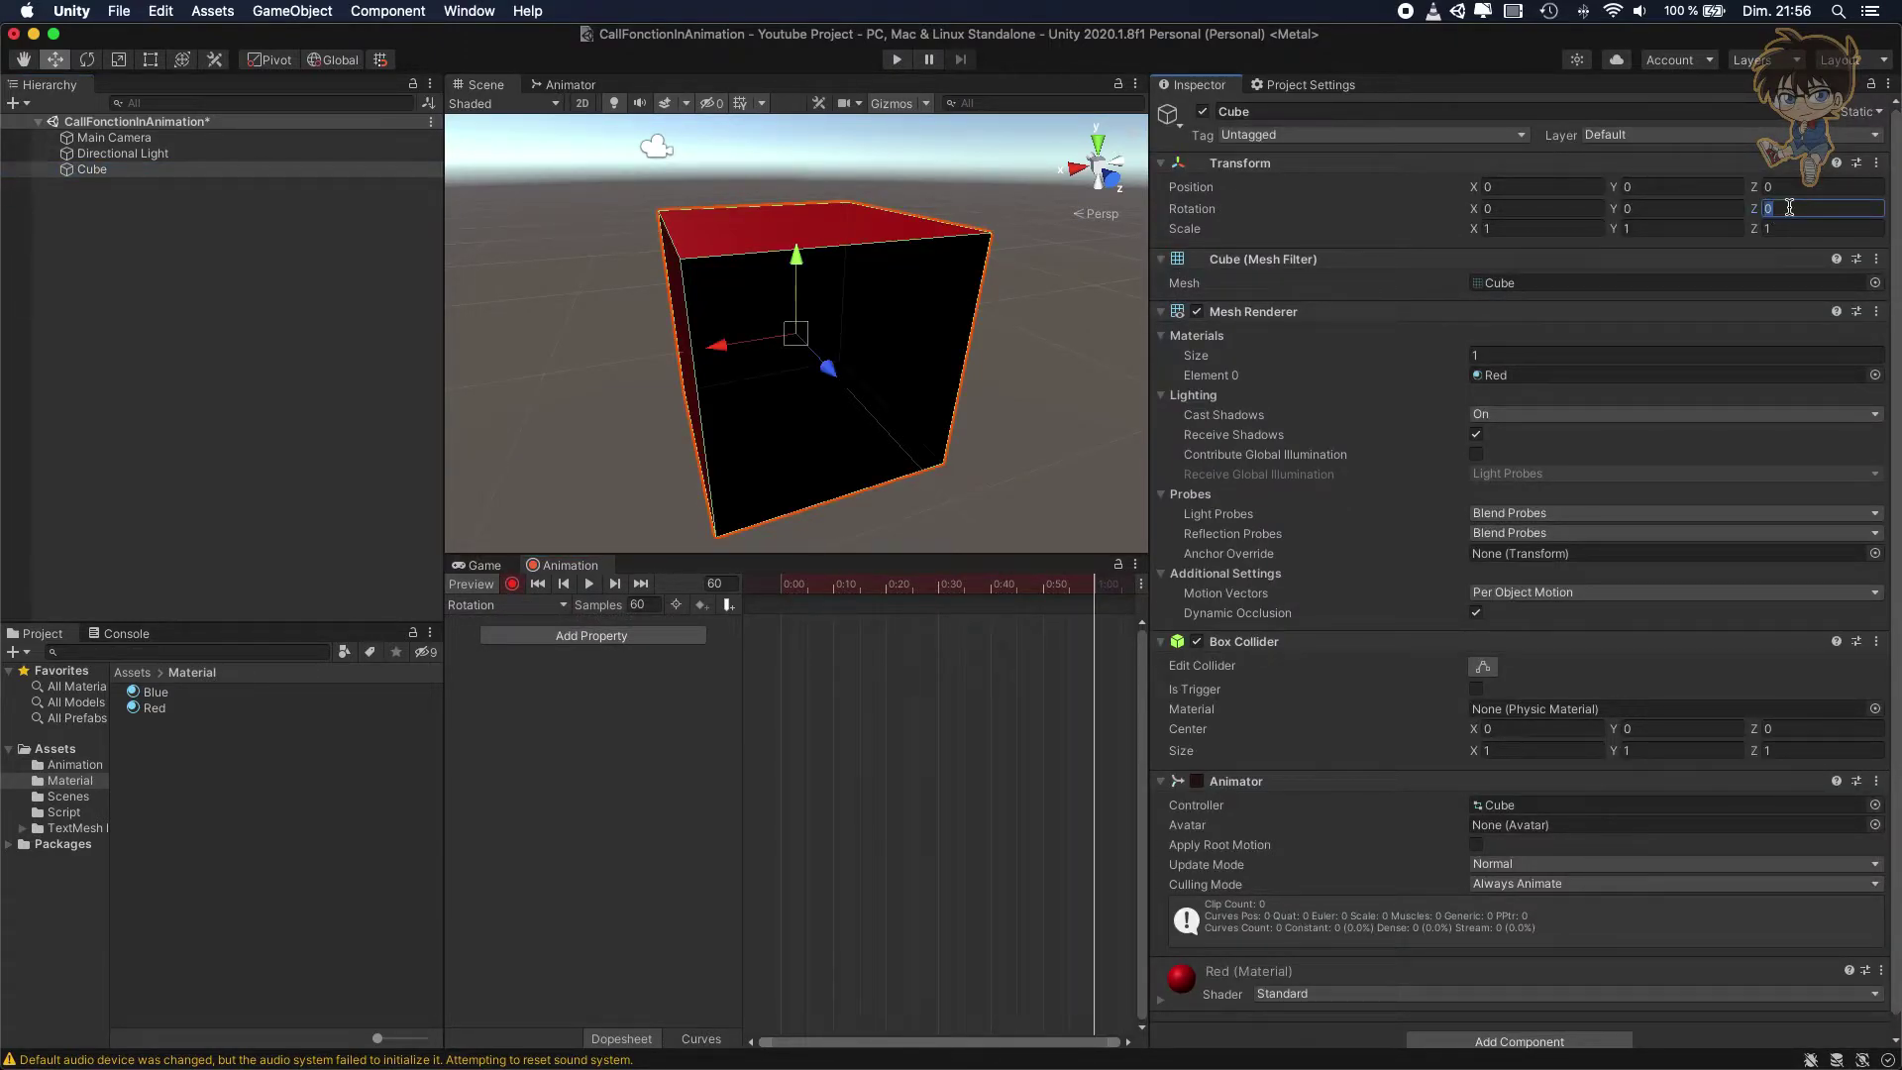
{"action": "type", "text": "36"}
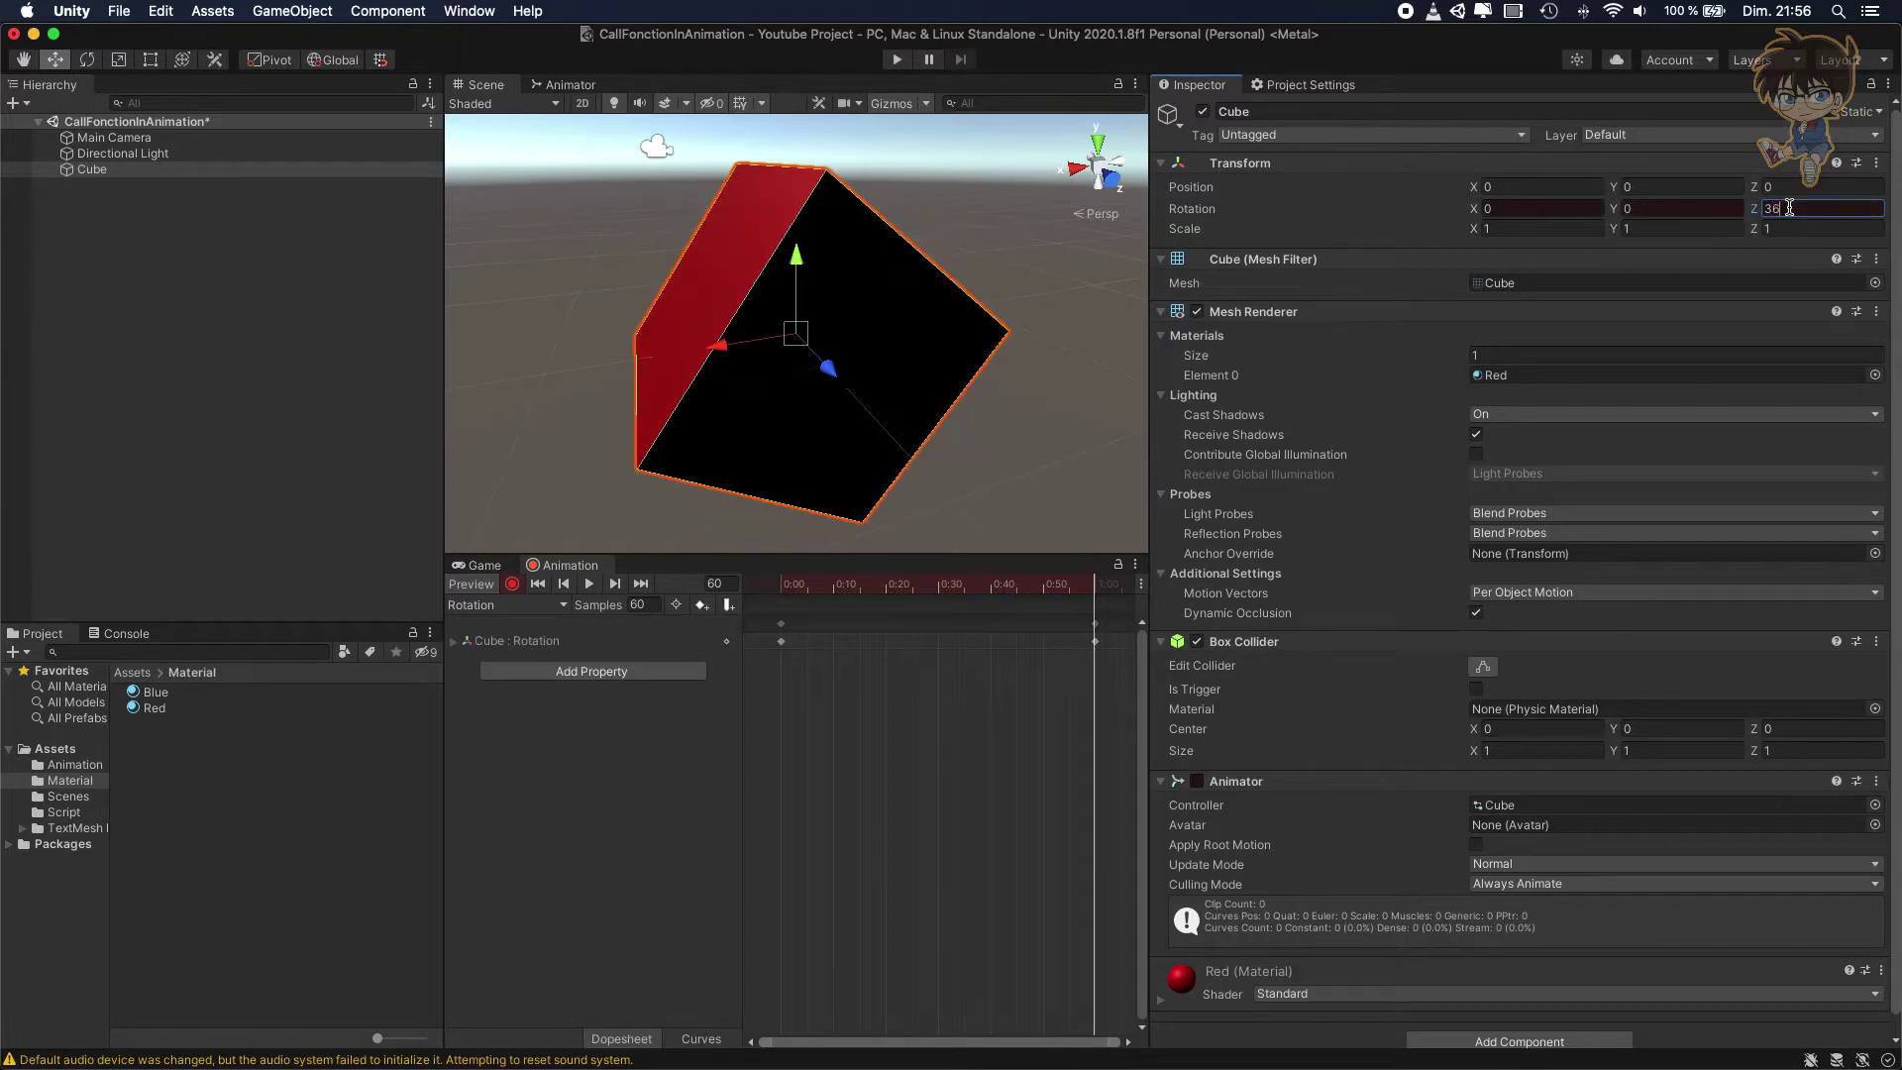
{"action": "type", "text": "0"}
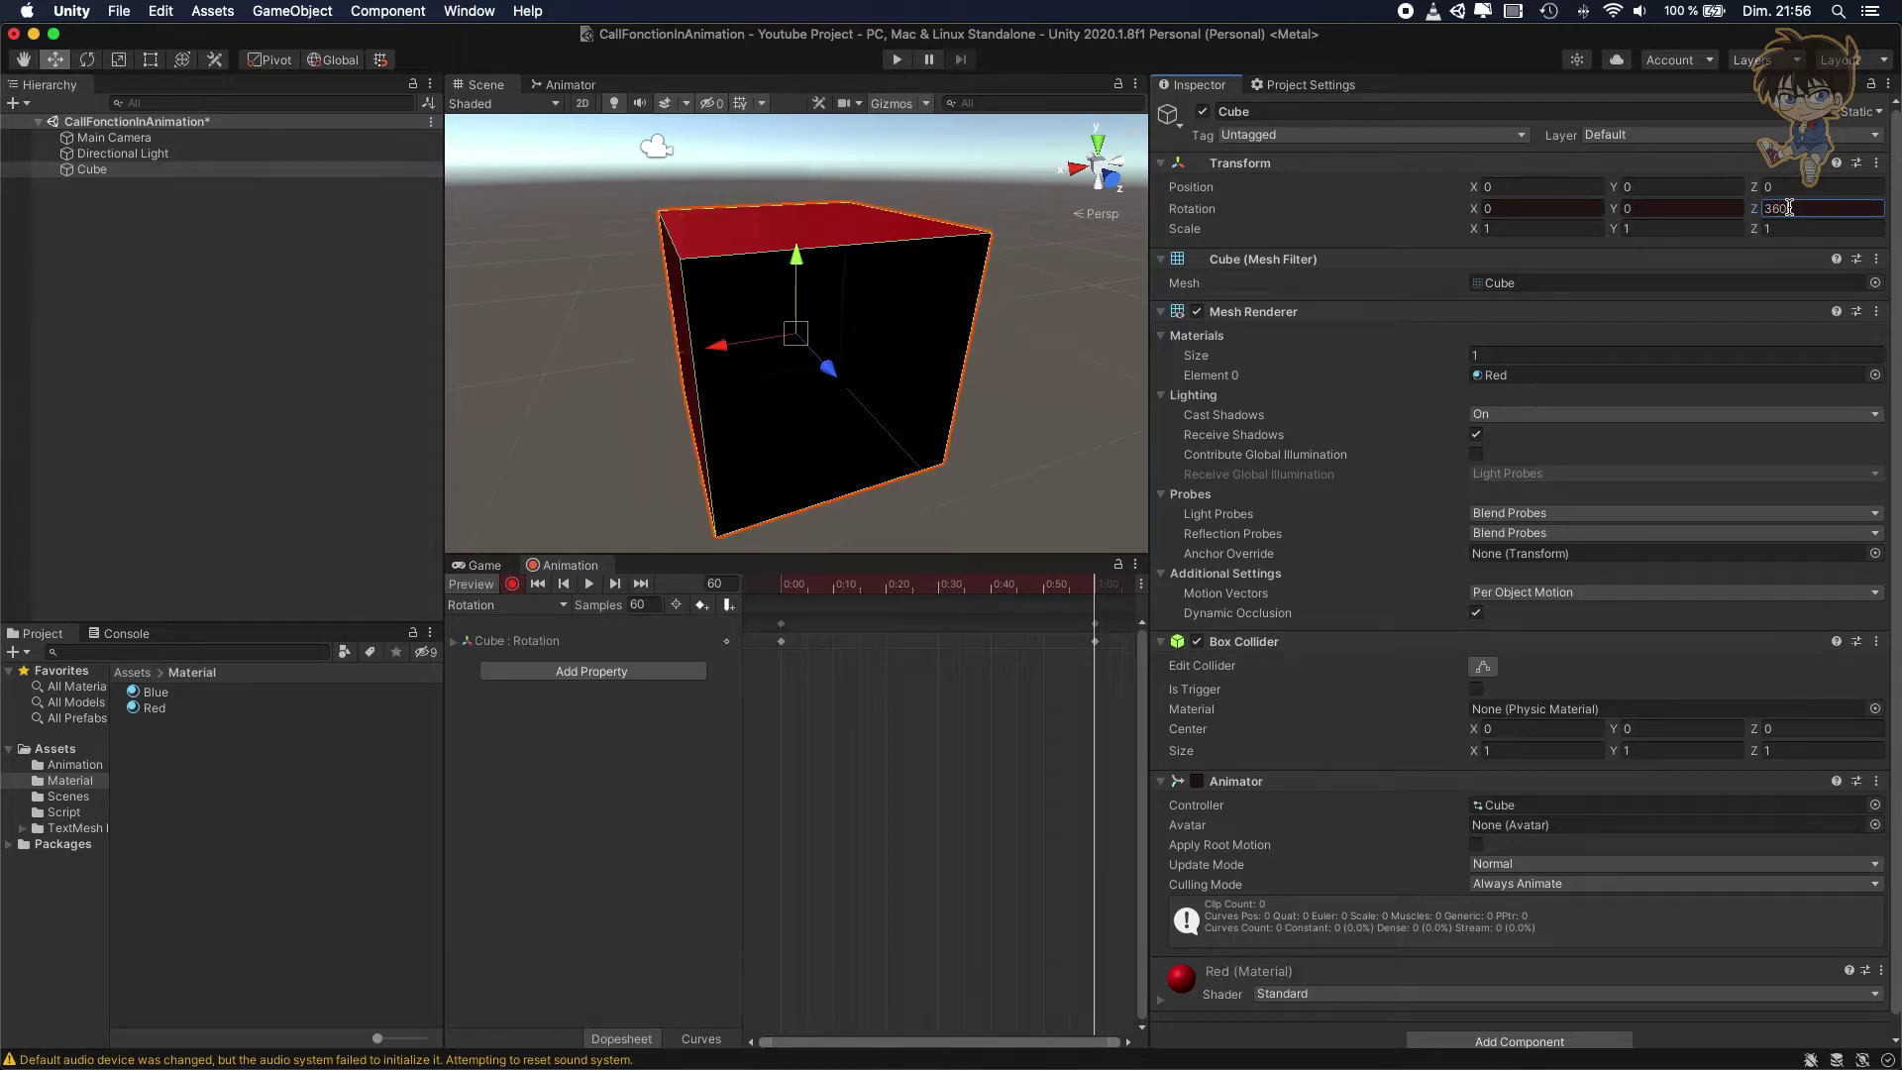
Preview the Rotation clip's spin, then view its rotation curve
{"action": "left_click", "coordinate": [595, 590]}
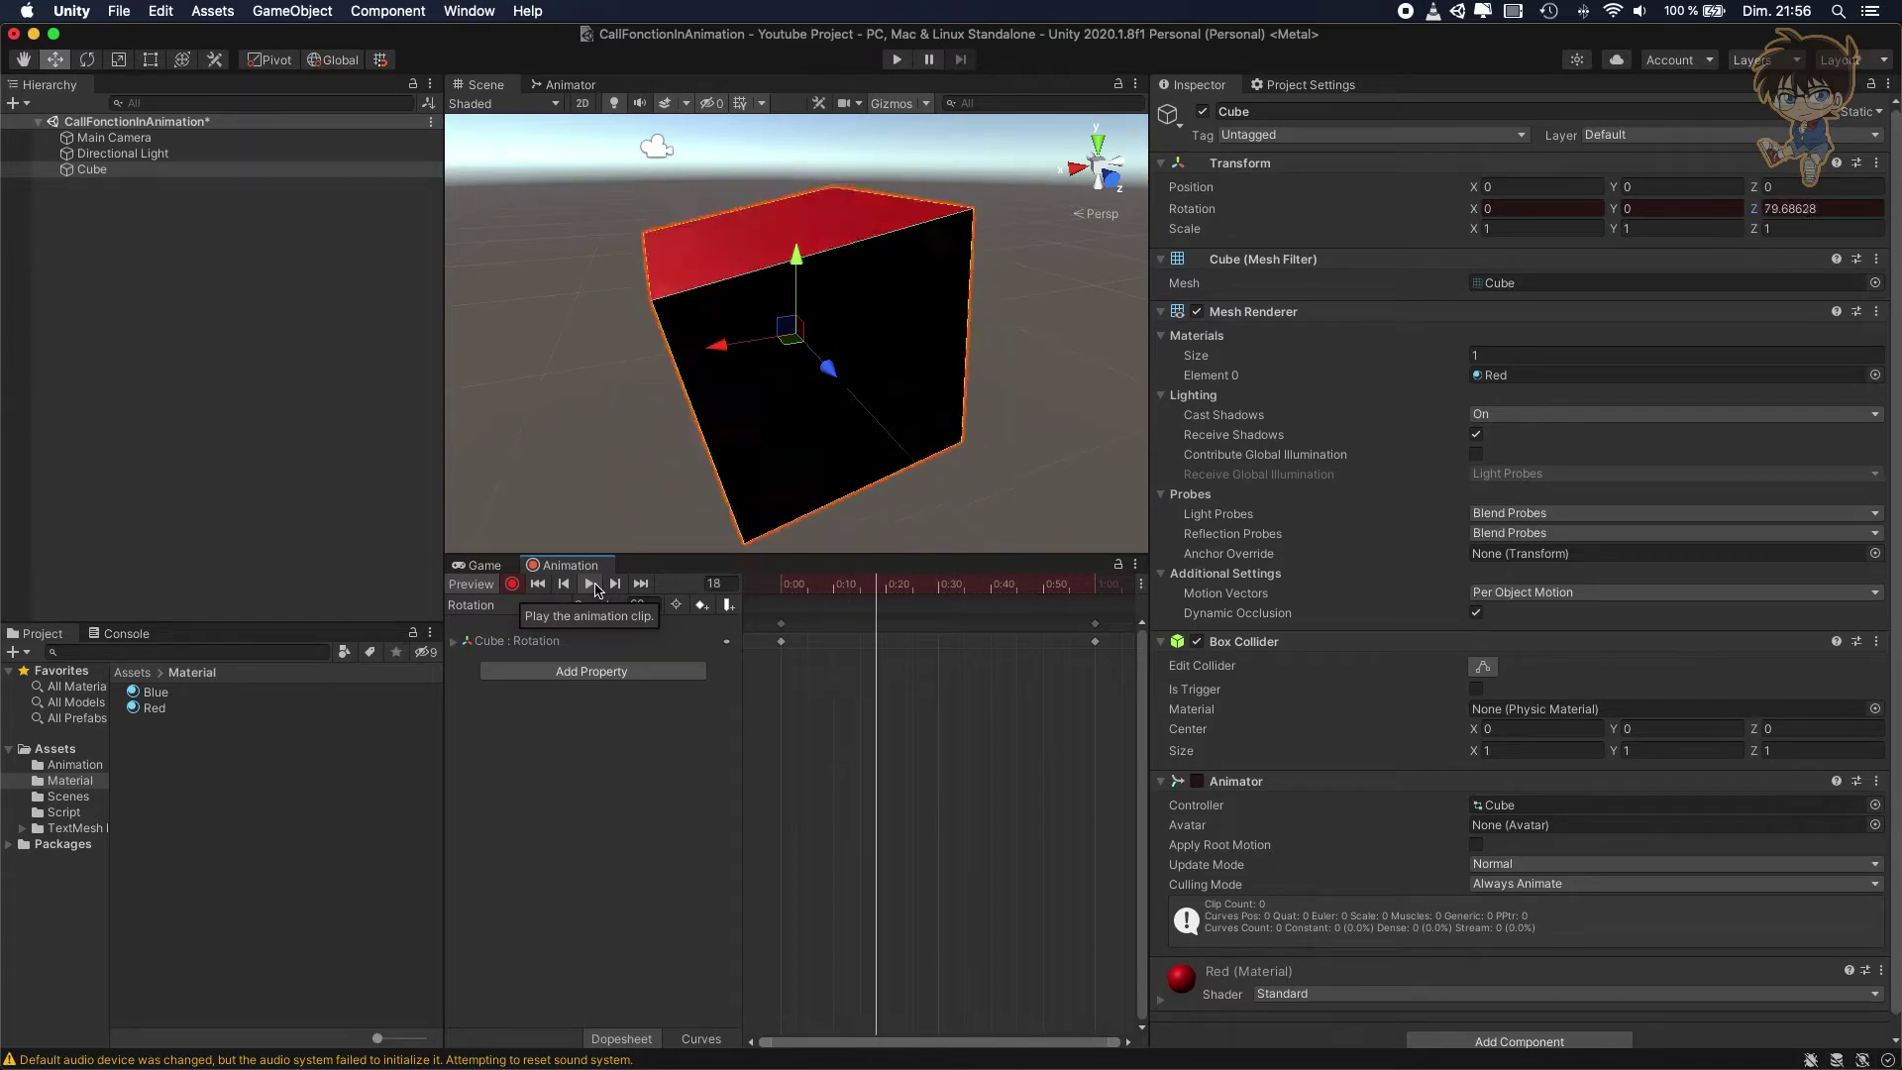
{"action": "left_click", "coordinate": [591, 584]}
{"action": "left_click", "coordinate": [701, 1038]}
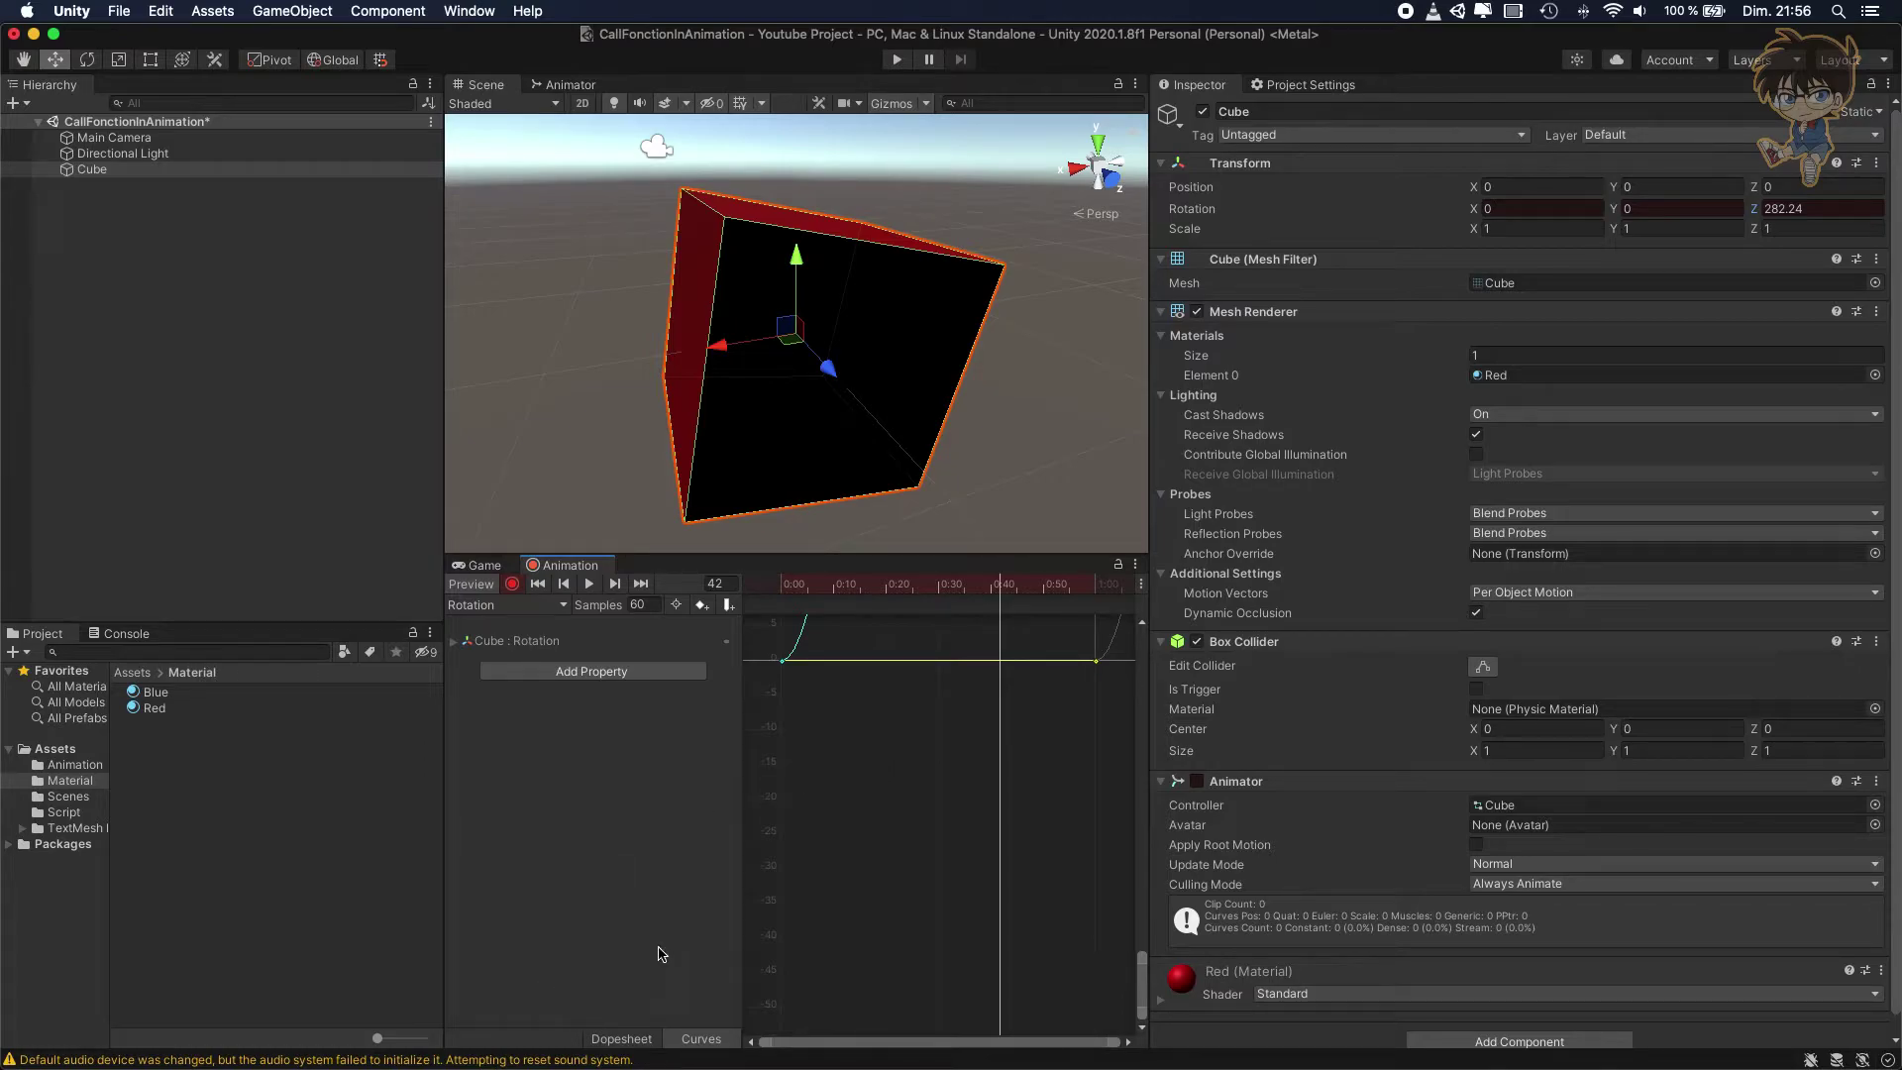
Set both rotation keys' tangents to Linear in the Curves view
{"action": "scroll", "coordinate": [948, 788], "scroll_direction": "down", "scroll_amount": 5}
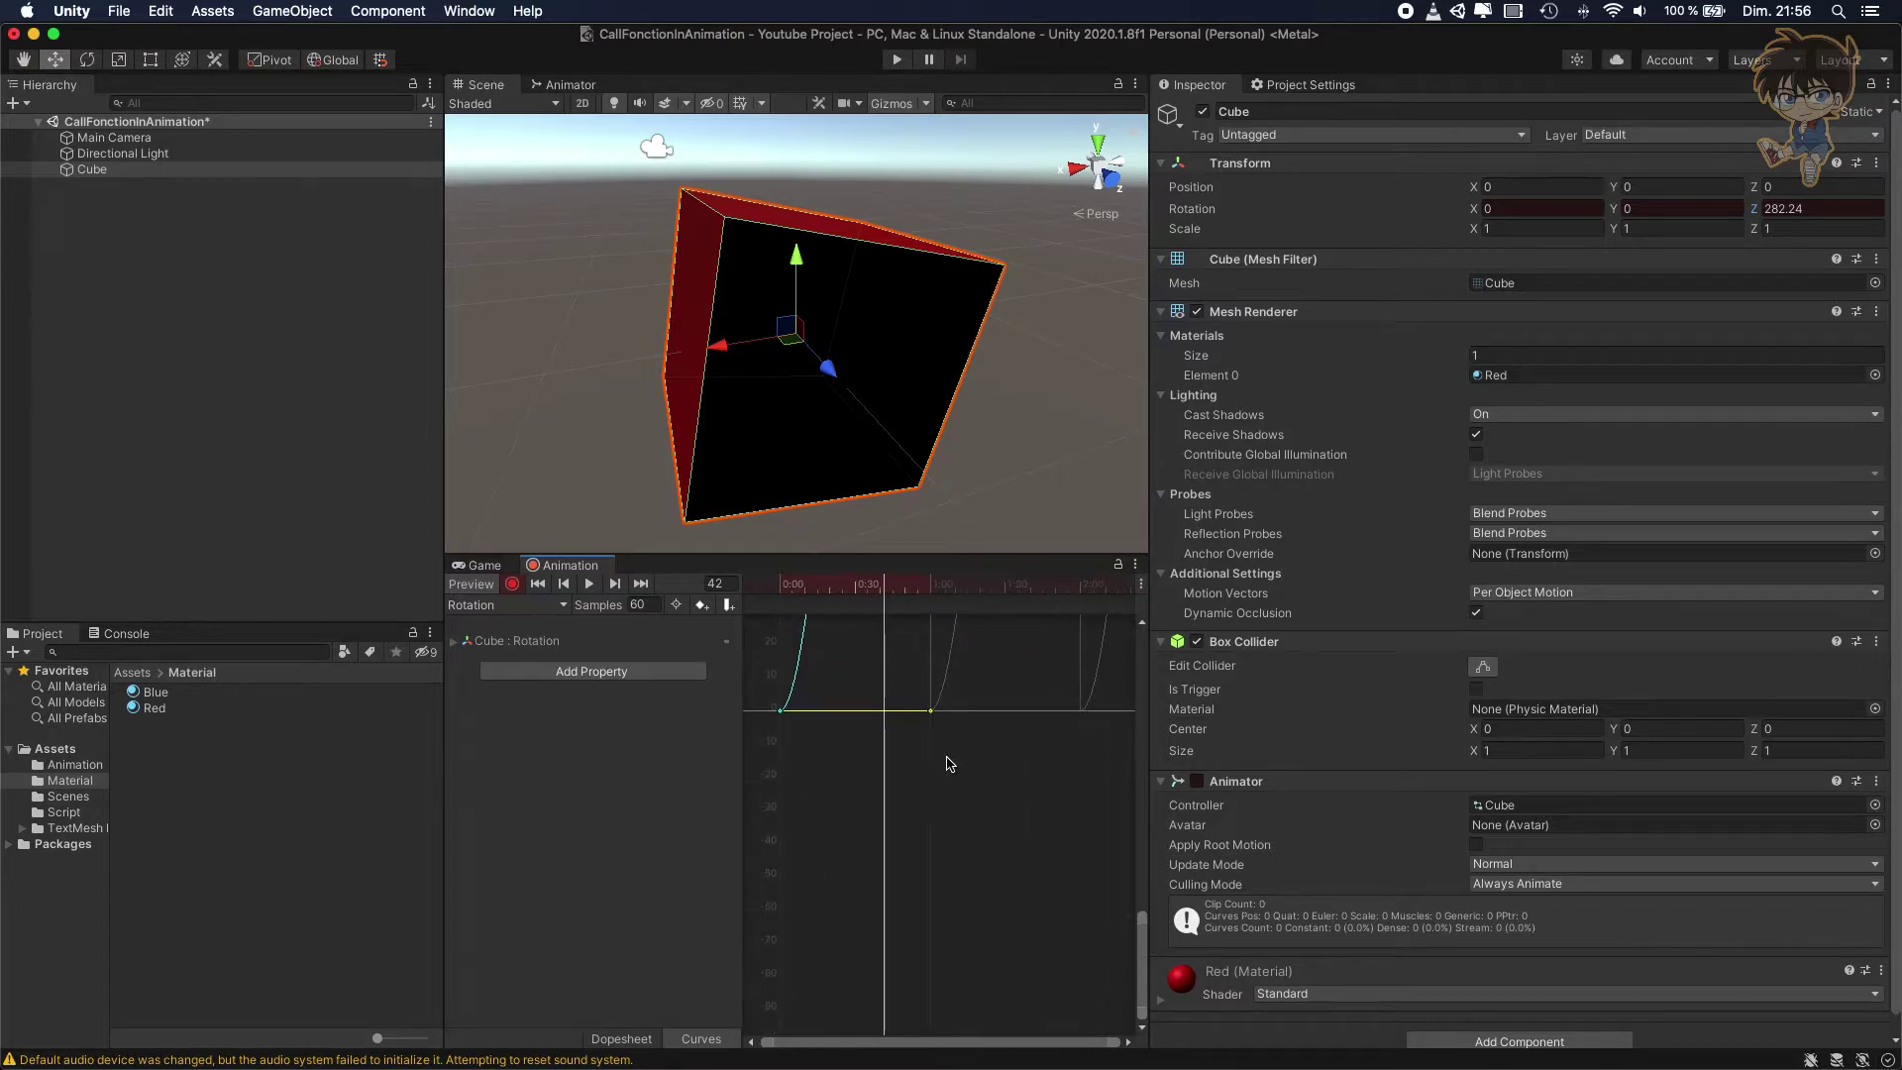
{"action": "left_click_drag", "start_coordinate": [1007, 827], "coordinate": [703, 584]}
{"action": "right_click", "coordinate": [931, 711]}
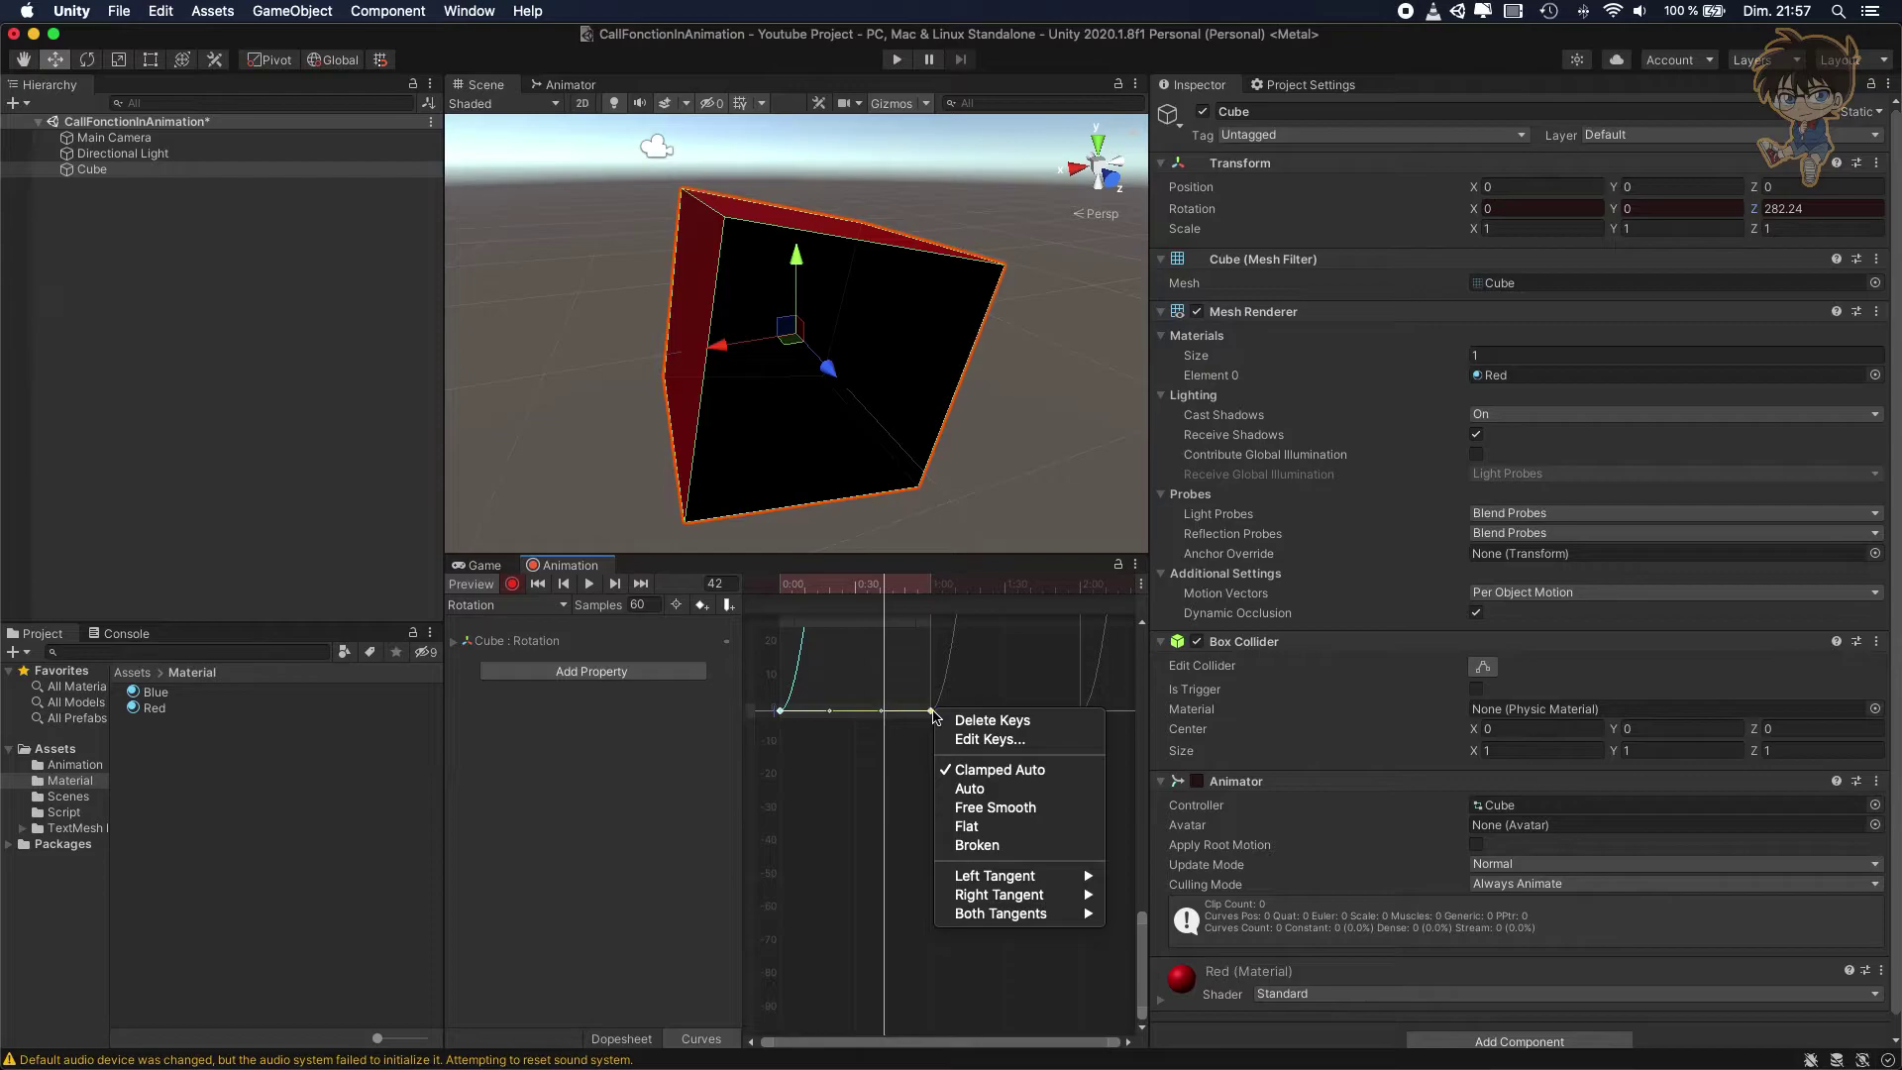
{"action": "mouse_move", "coordinate": [1035, 913]}
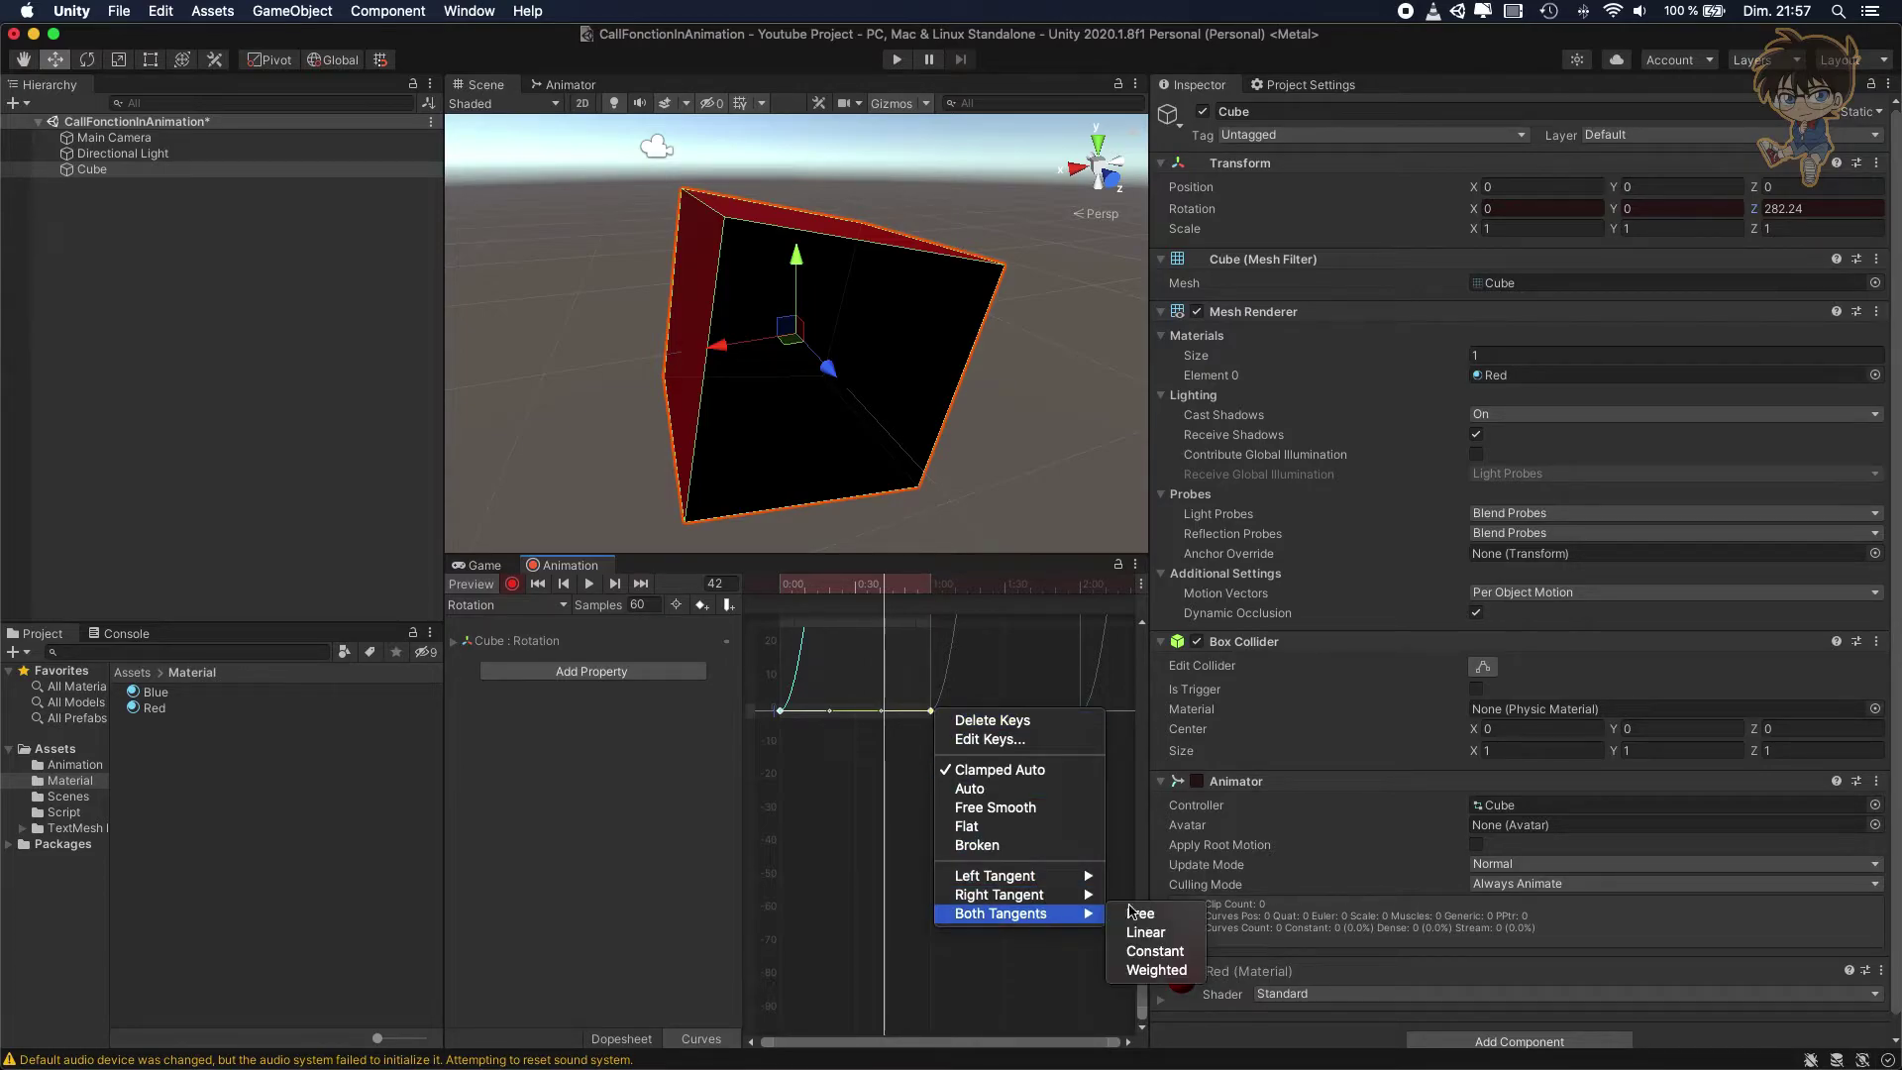
{"action": "left_click", "coordinate": [1145, 932]}
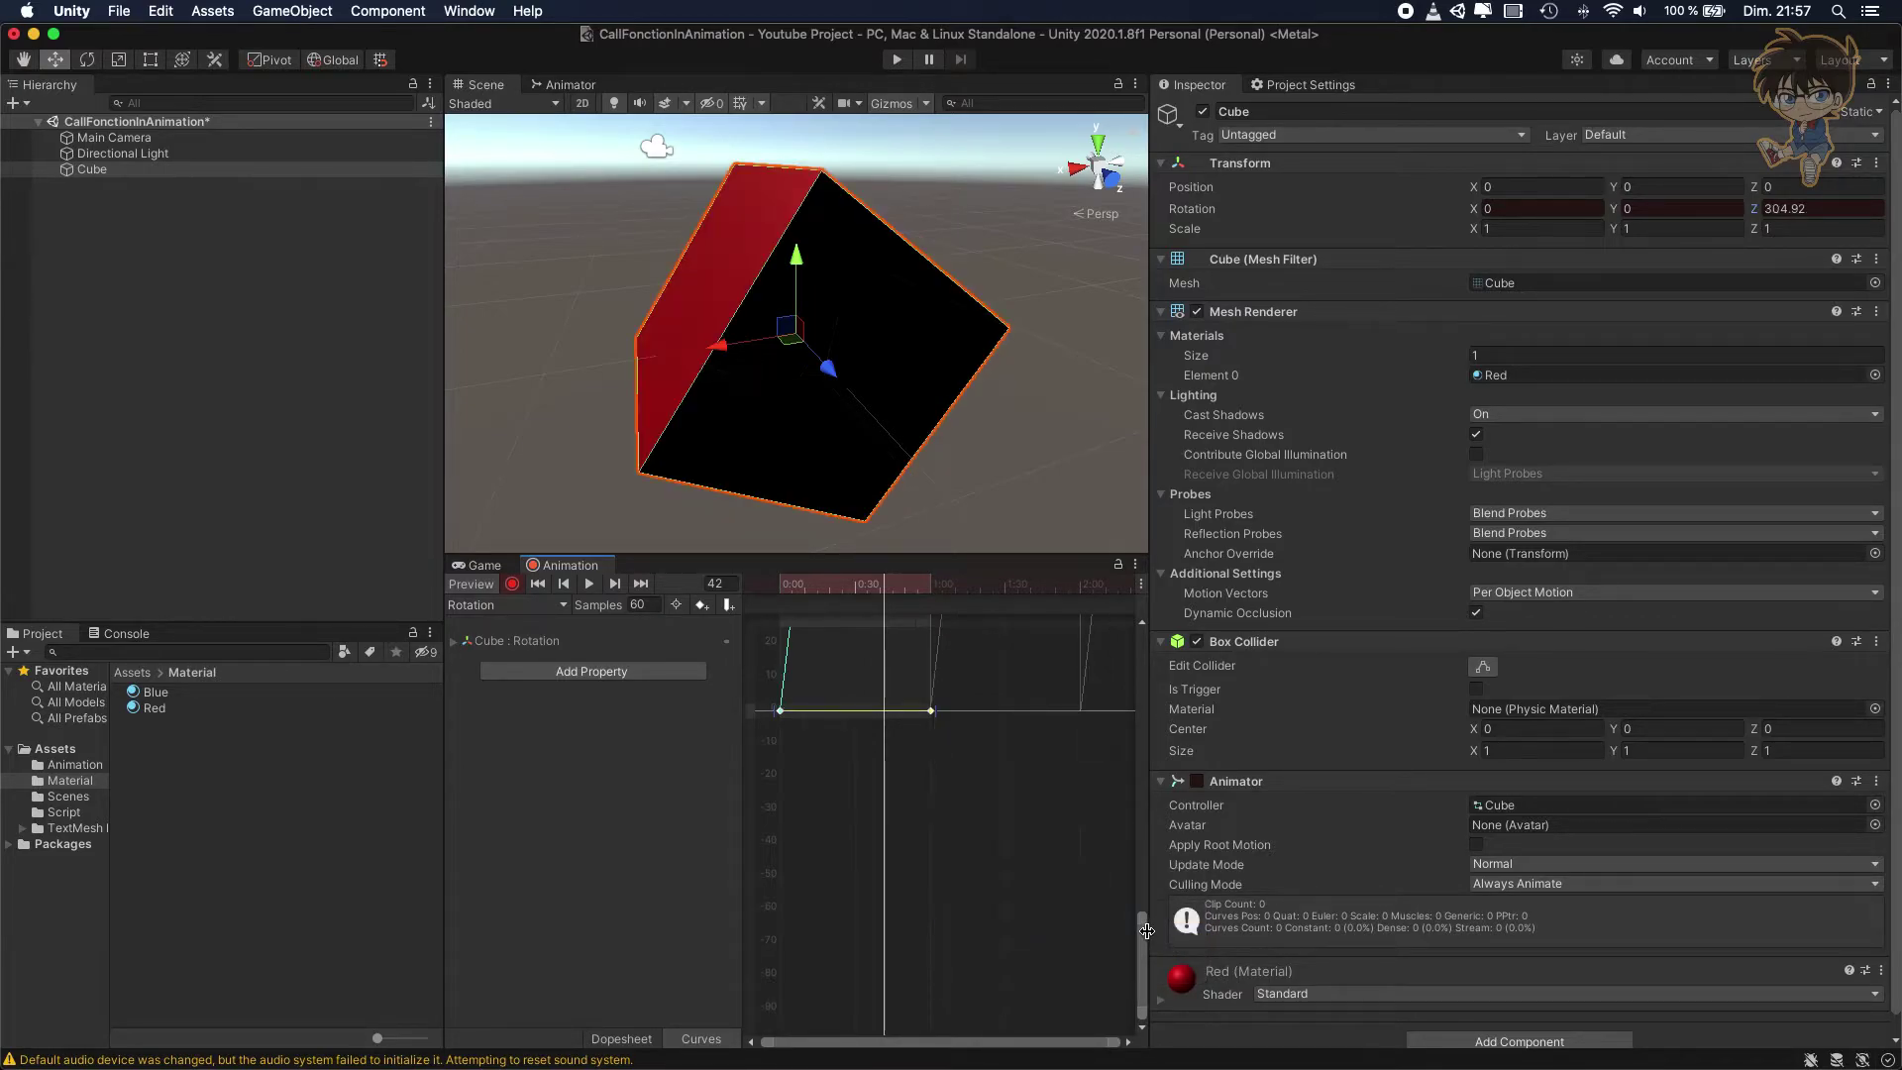
Replay the clip from frame 0 in the Dopesheet, then turn animation recording off
{"action": "left_click", "coordinate": [588, 585]}
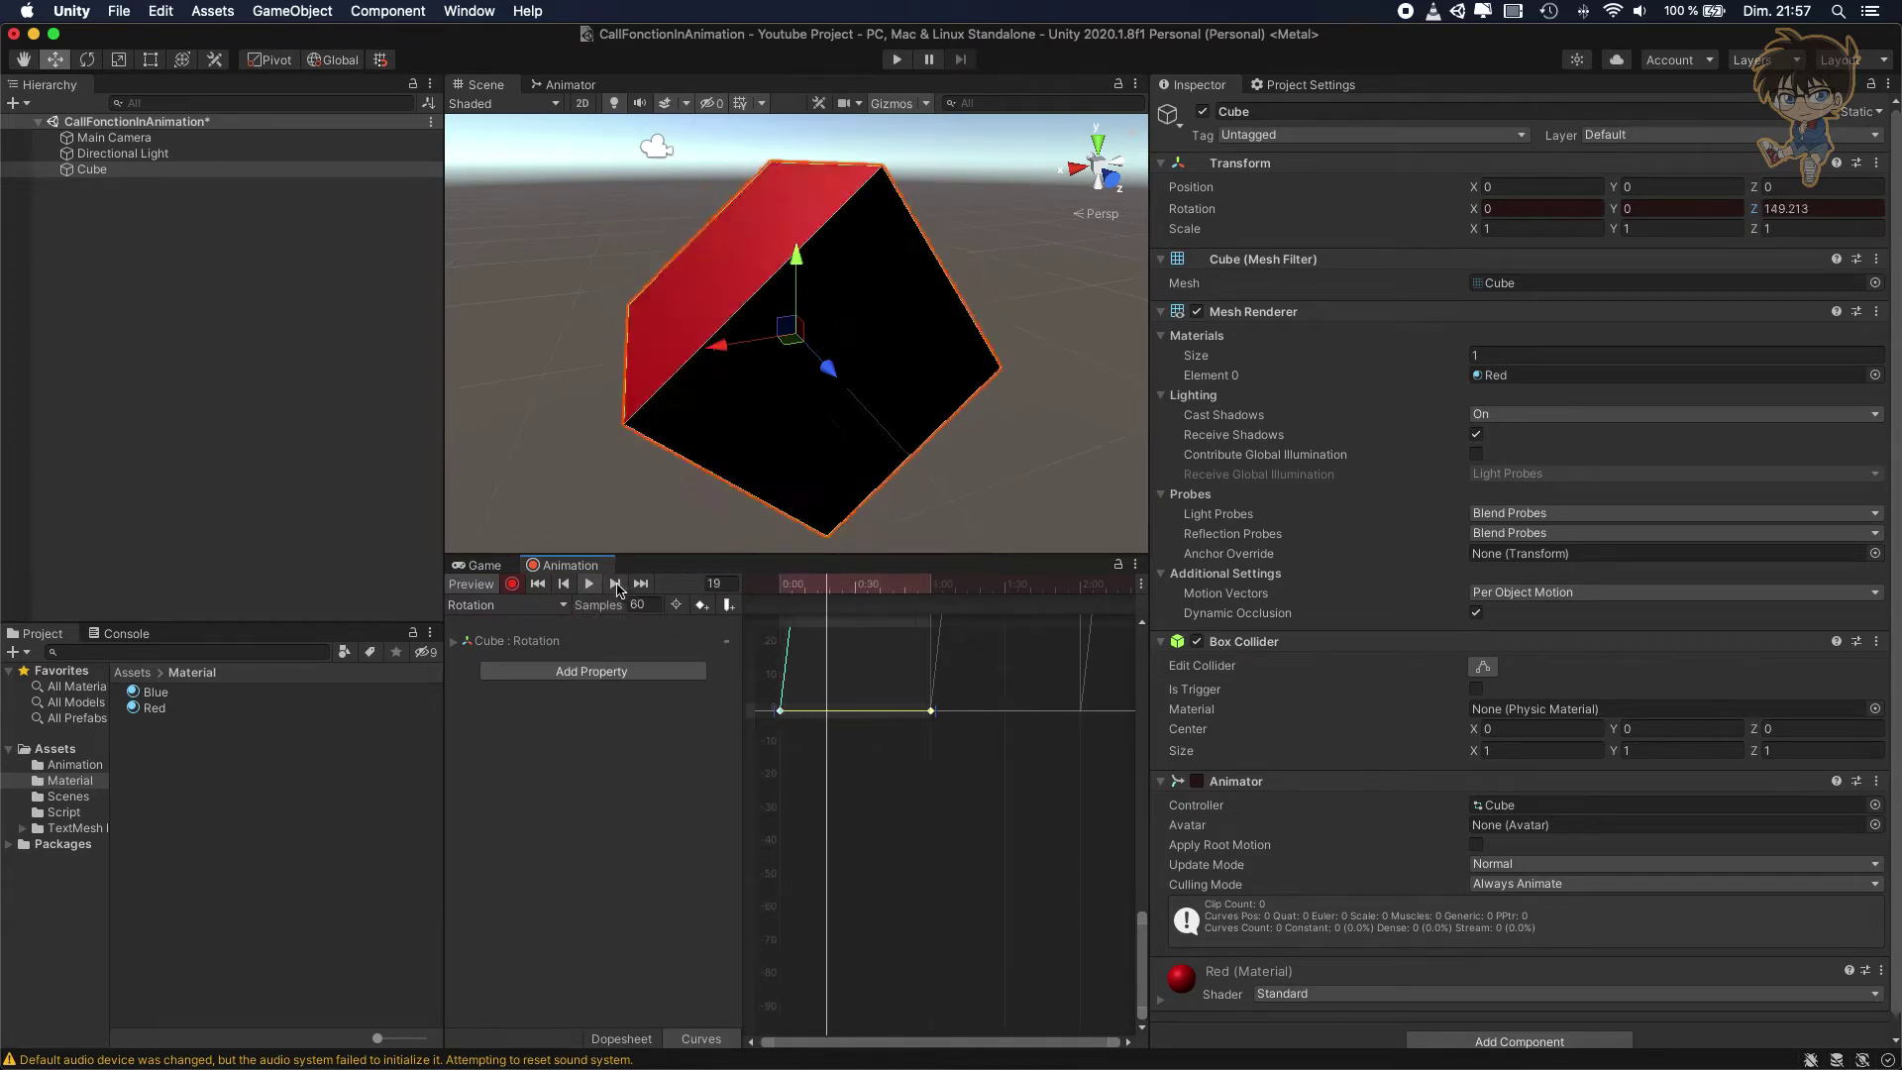
{"action": "left_click", "coordinate": [564, 584]}
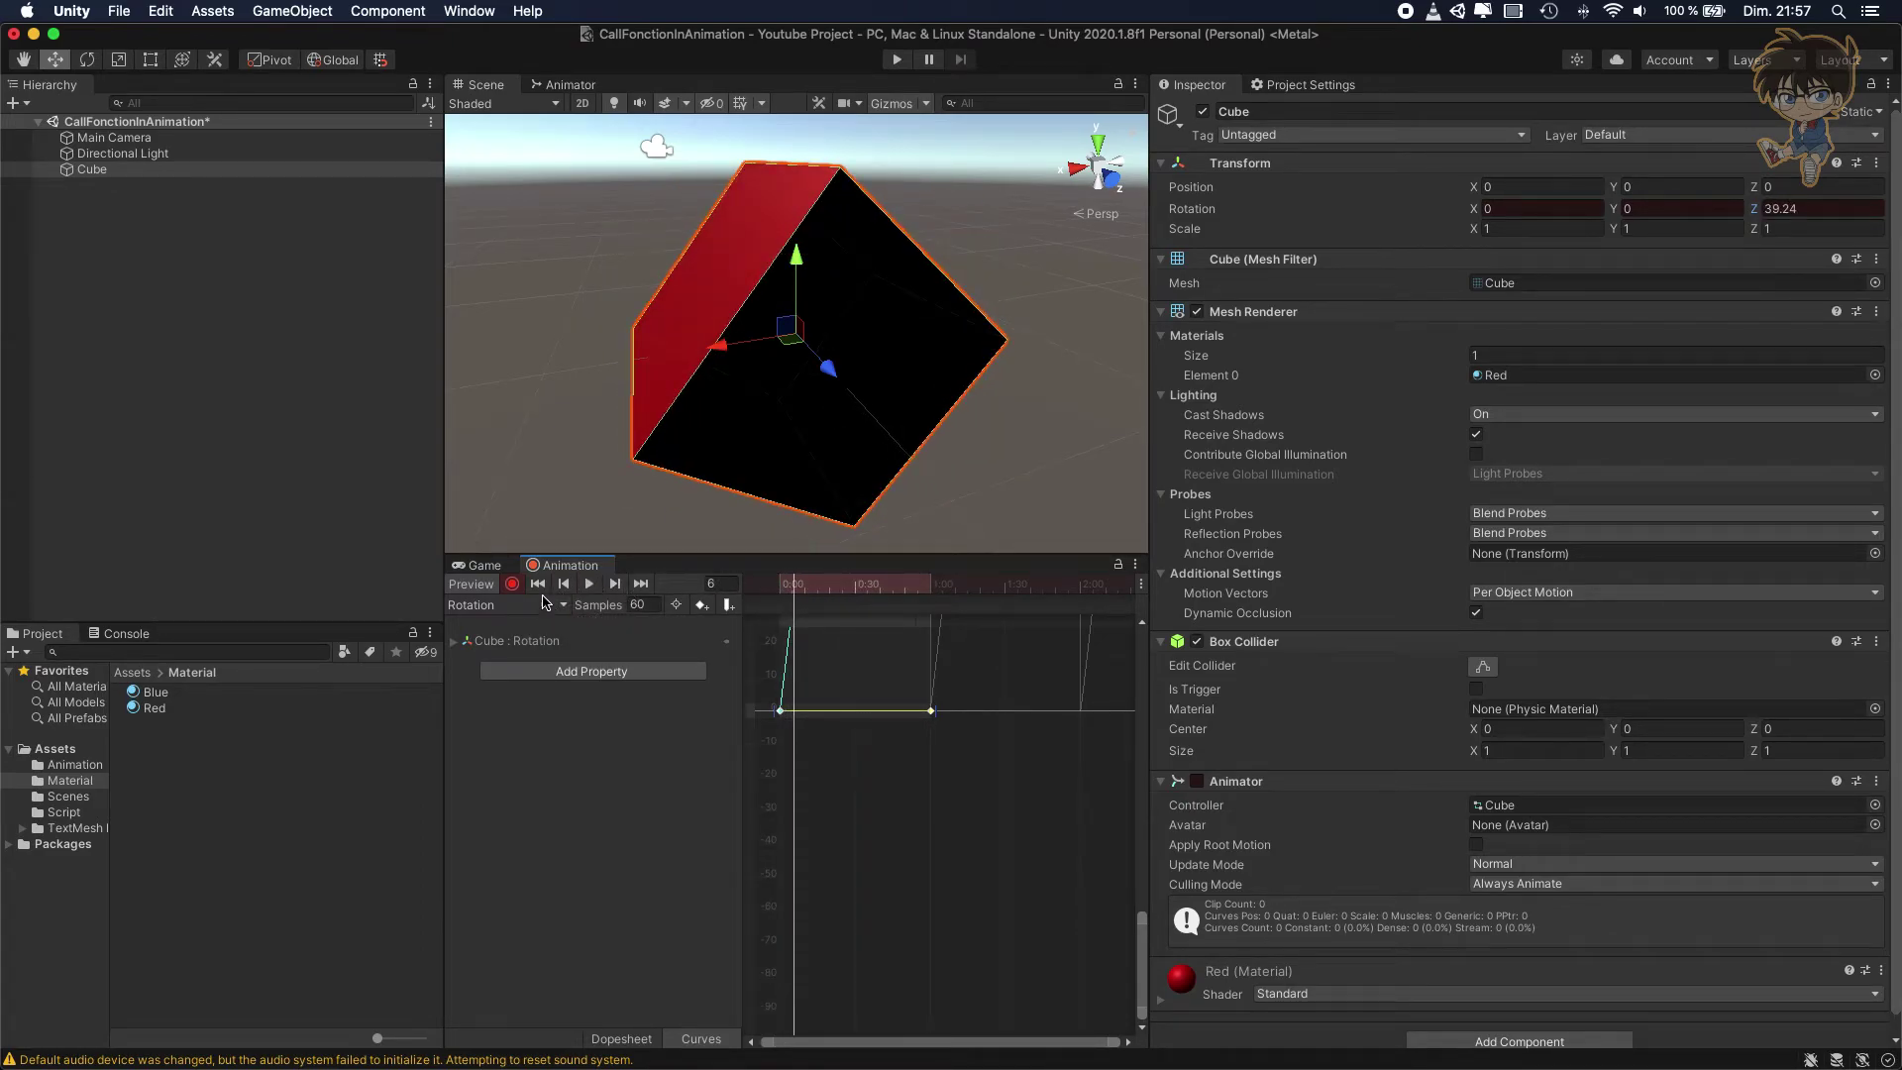
{"action": "left_click", "coordinate": [622, 1037]}
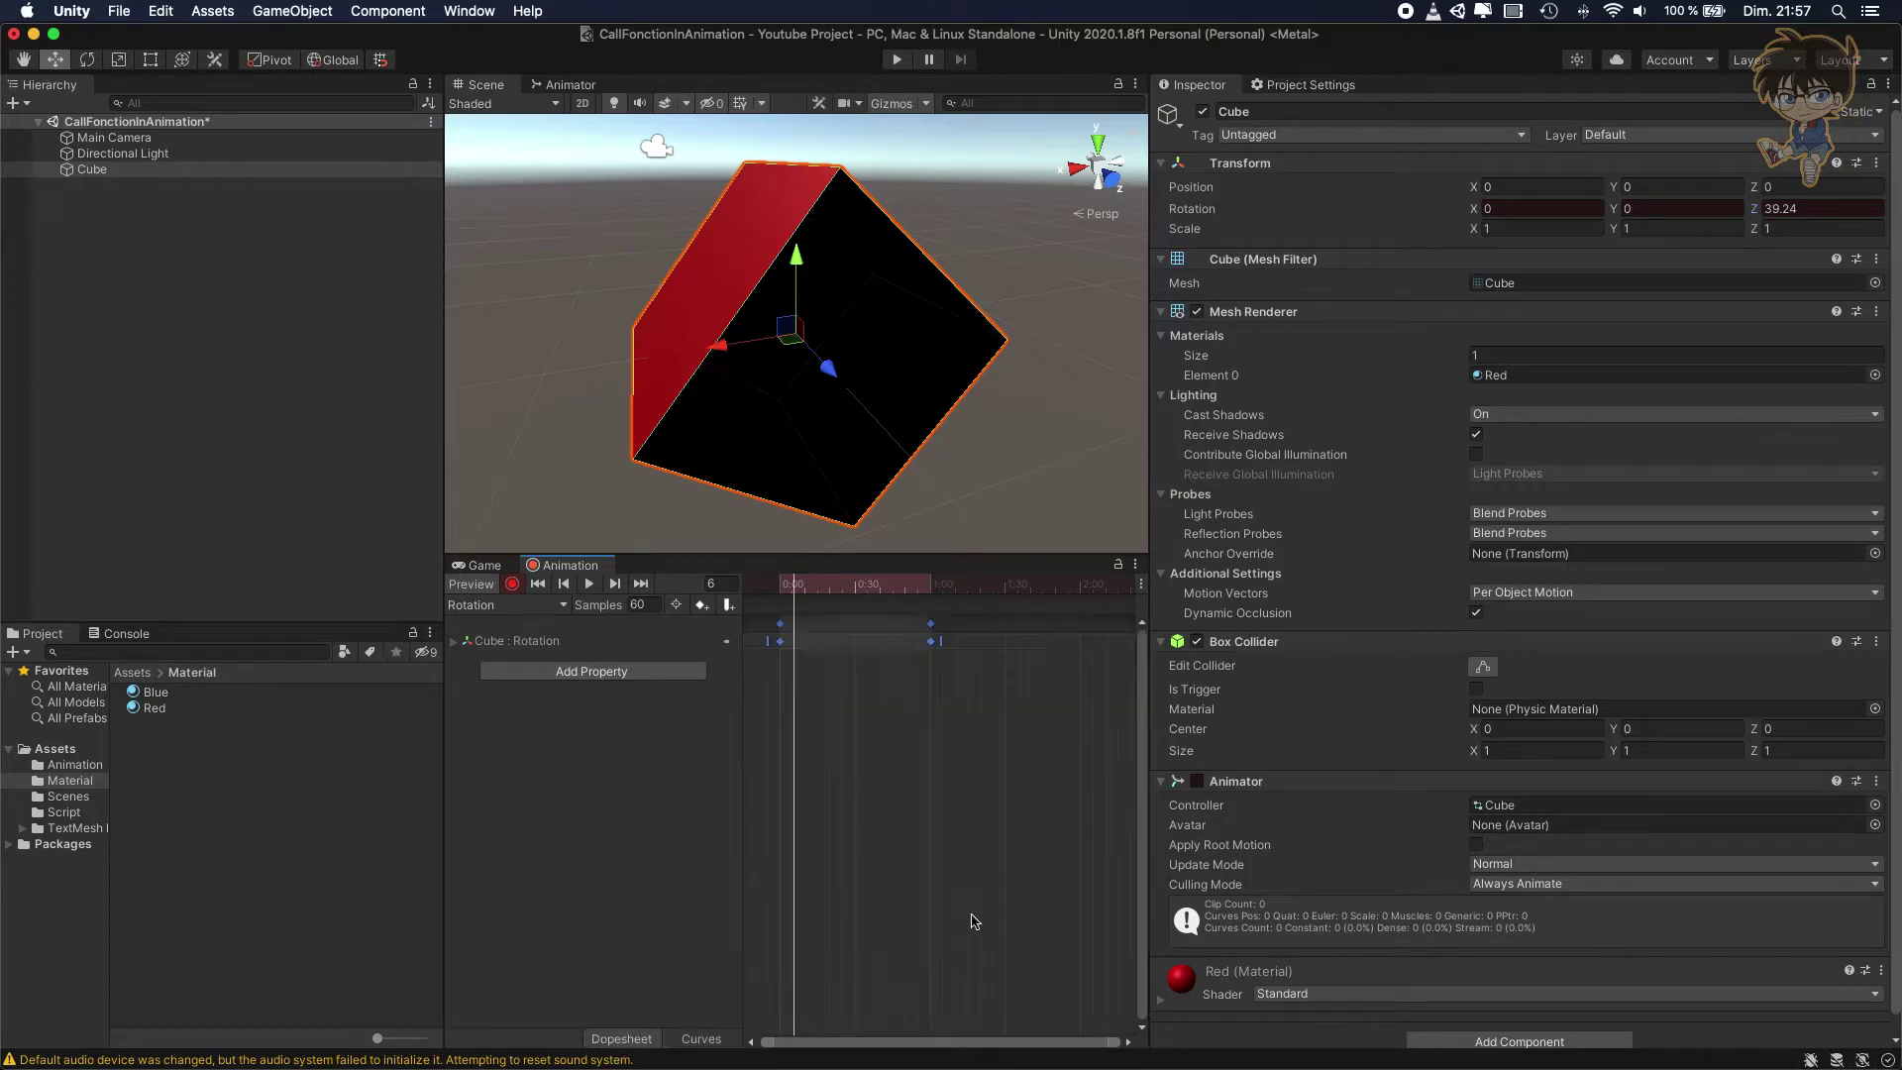
{"action": "left_click", "coordinate": [771, 586]}
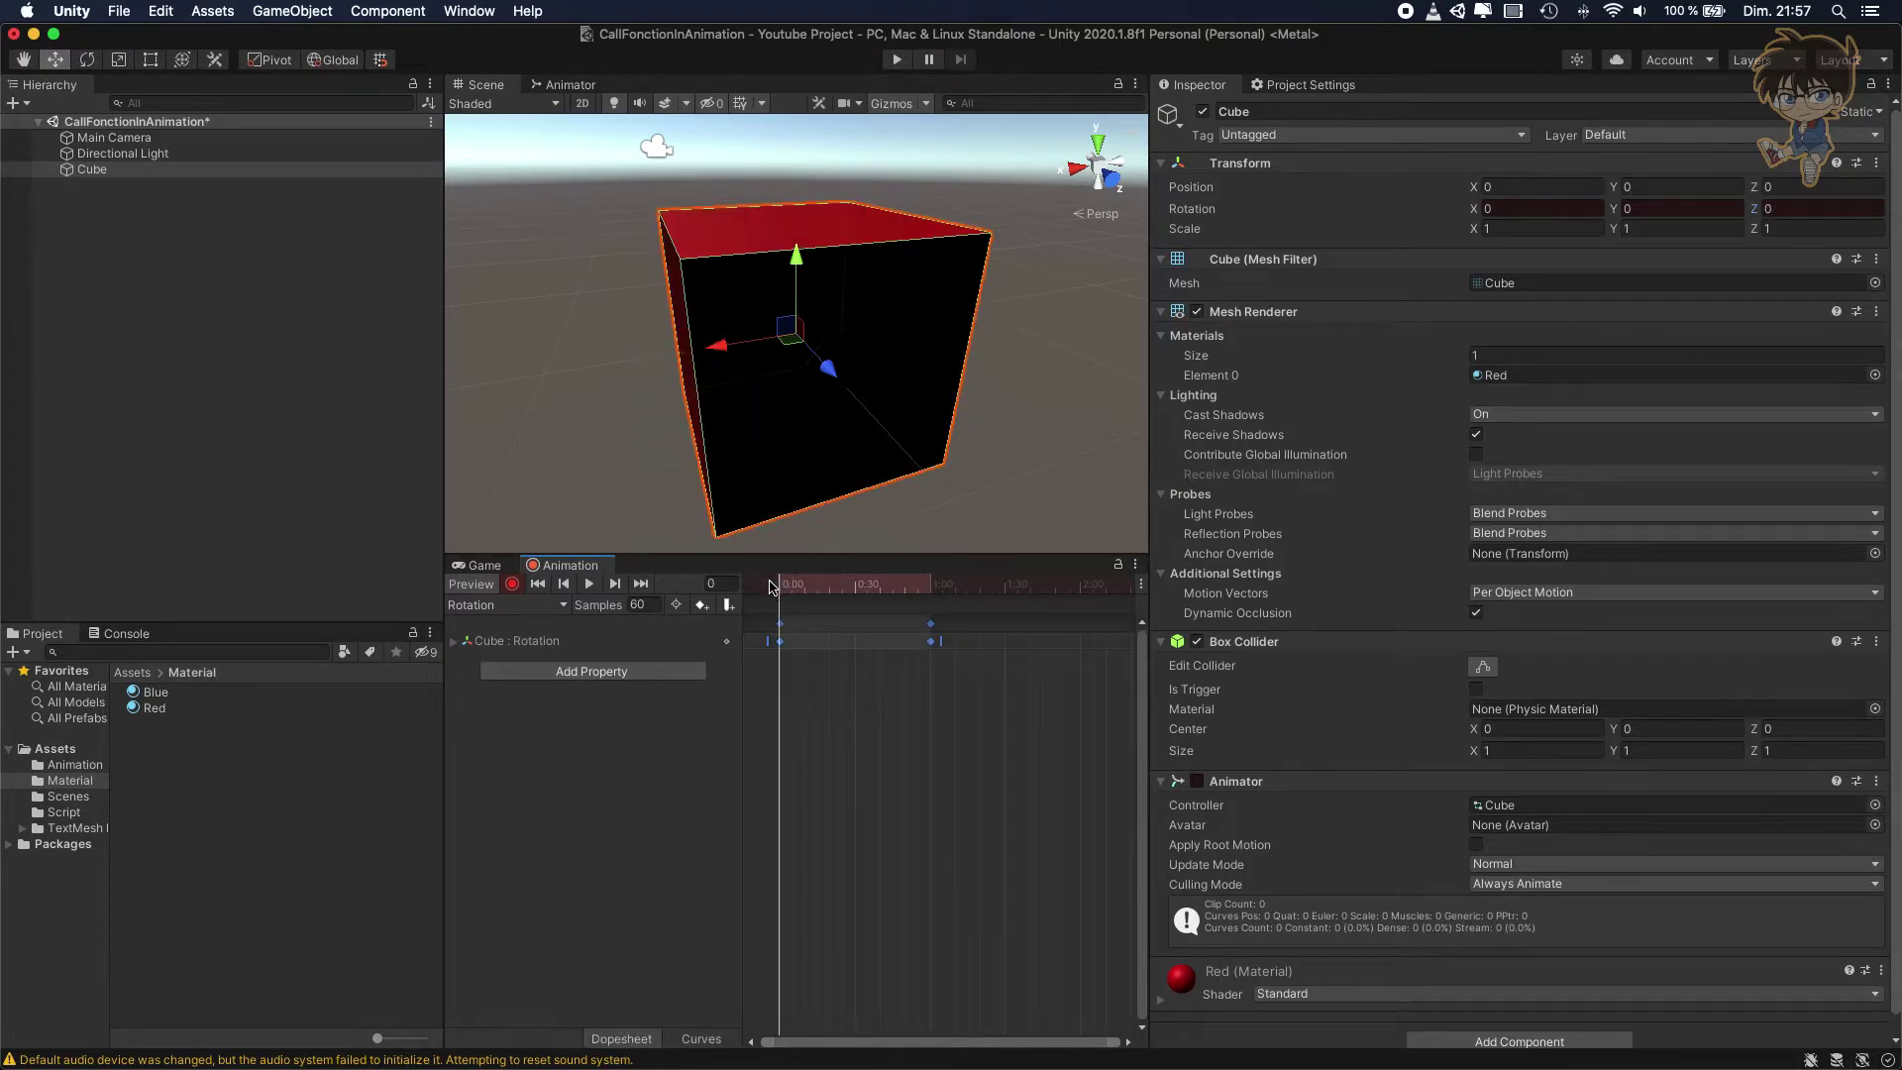
{"action": "left_click", "coordinate": [588, 584]}
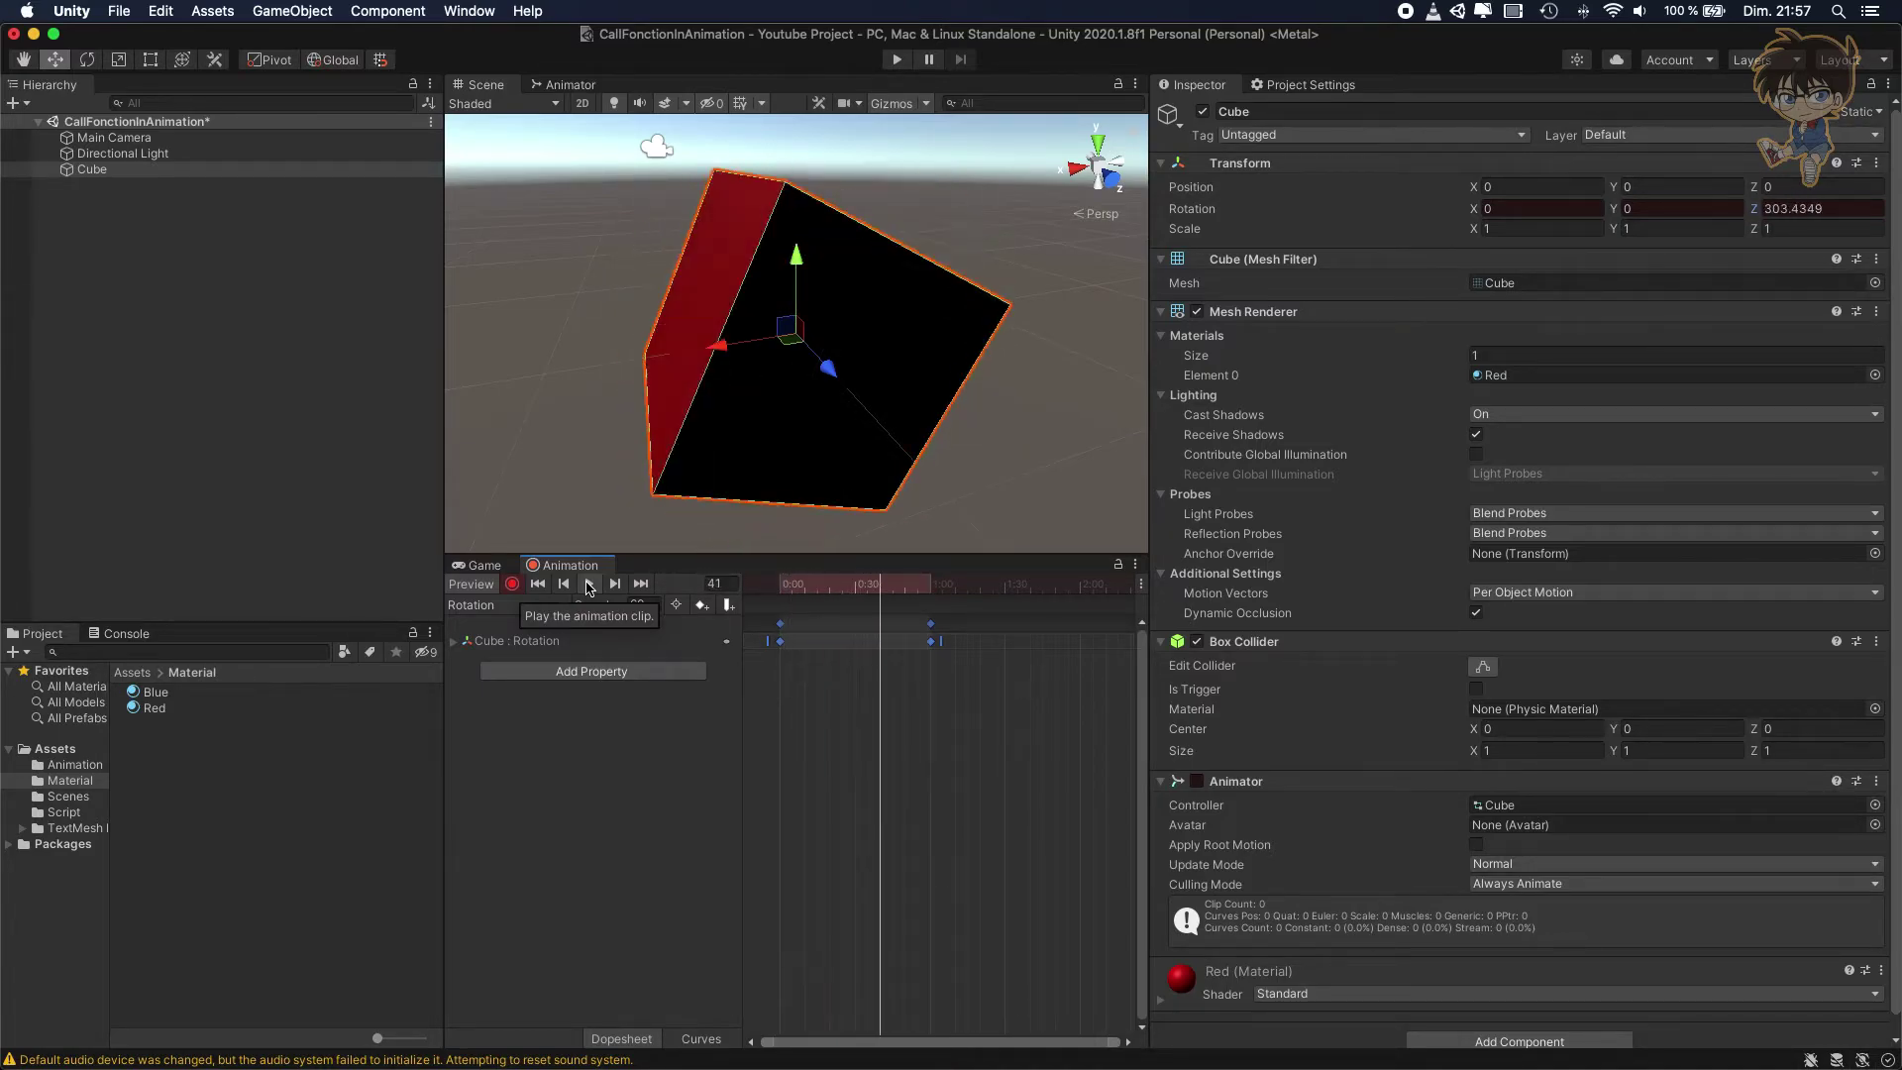
{"action": "left_click", "coordinate": [917, 587]}
{"action": "mouse_move", "coordinate": [917, 592]}
{"action": "left_mouse_down"}
{"action": "mouse_move", "coordinate": [777, 592]}
{"action": "mouse_move", "coordinate": [932, 595]}
{"action": "left_mouse_up"}
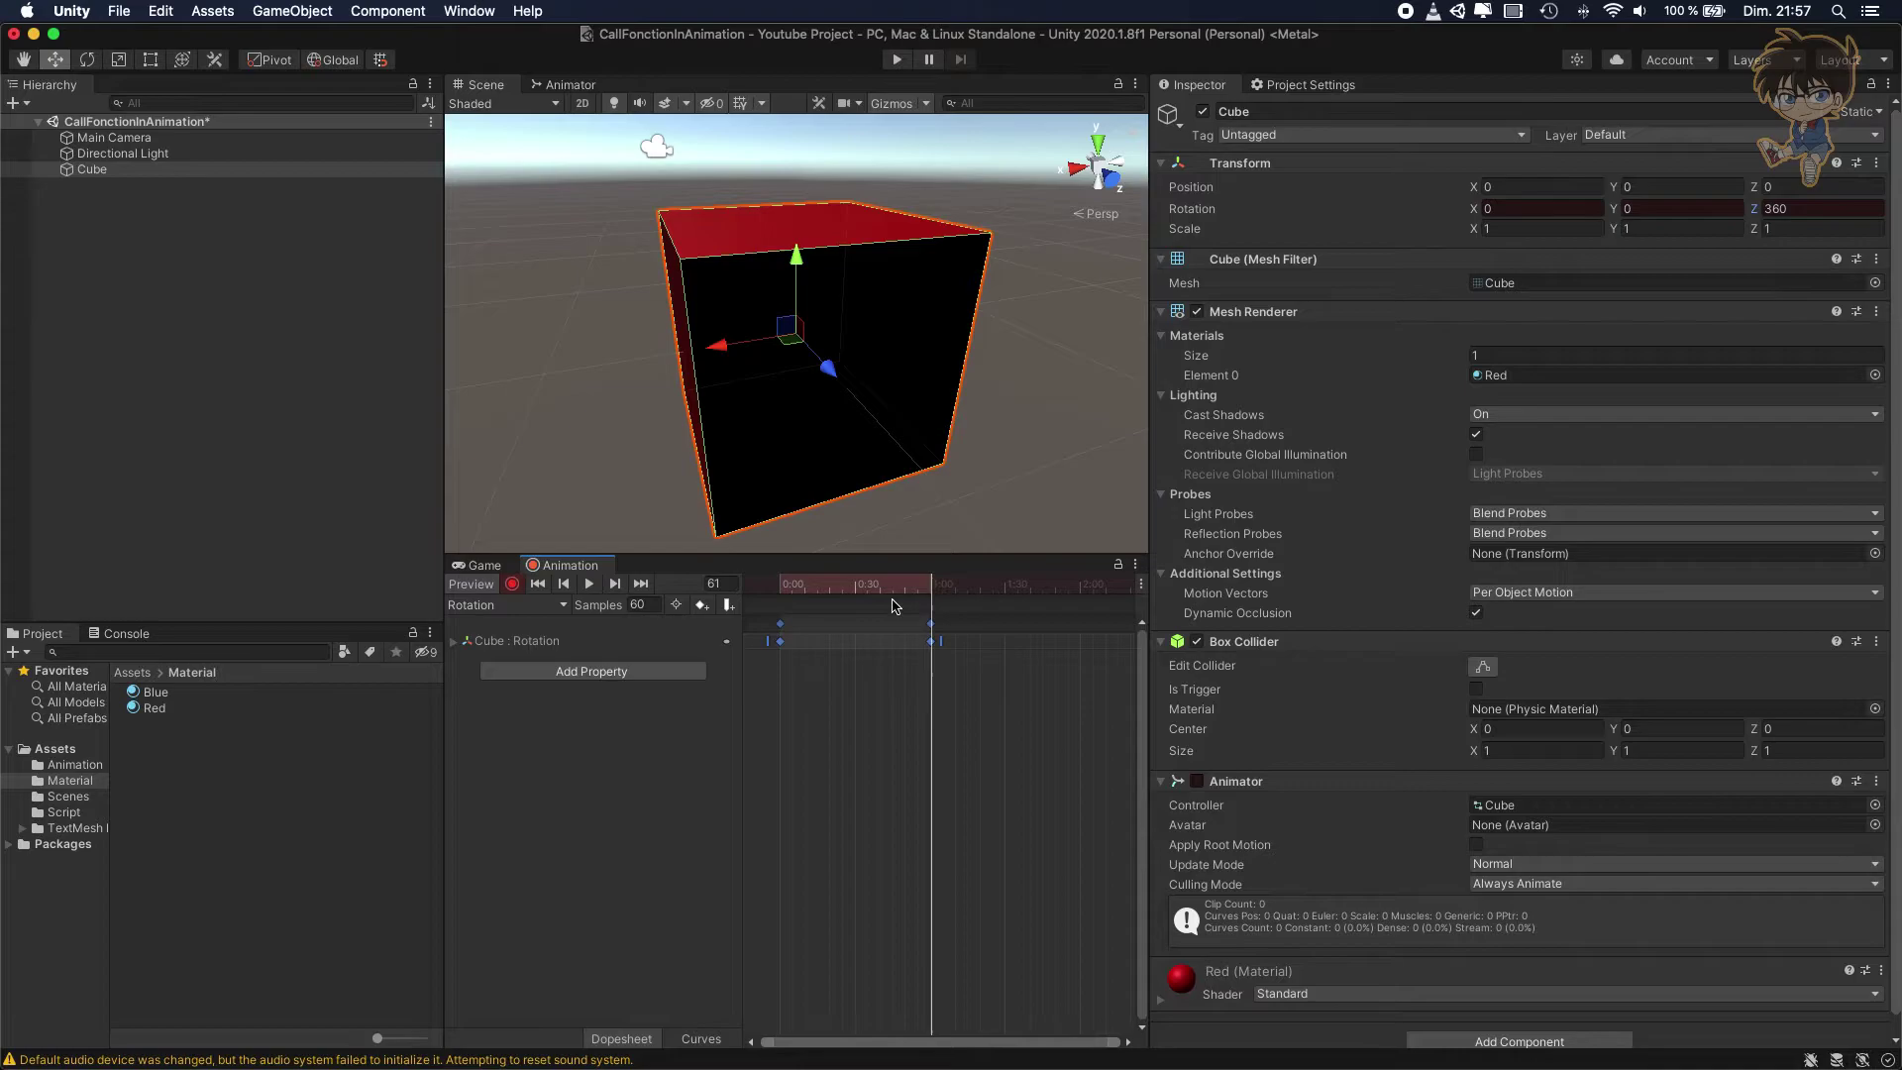
{"action": "left_click", "coordinate": [511, 583]}
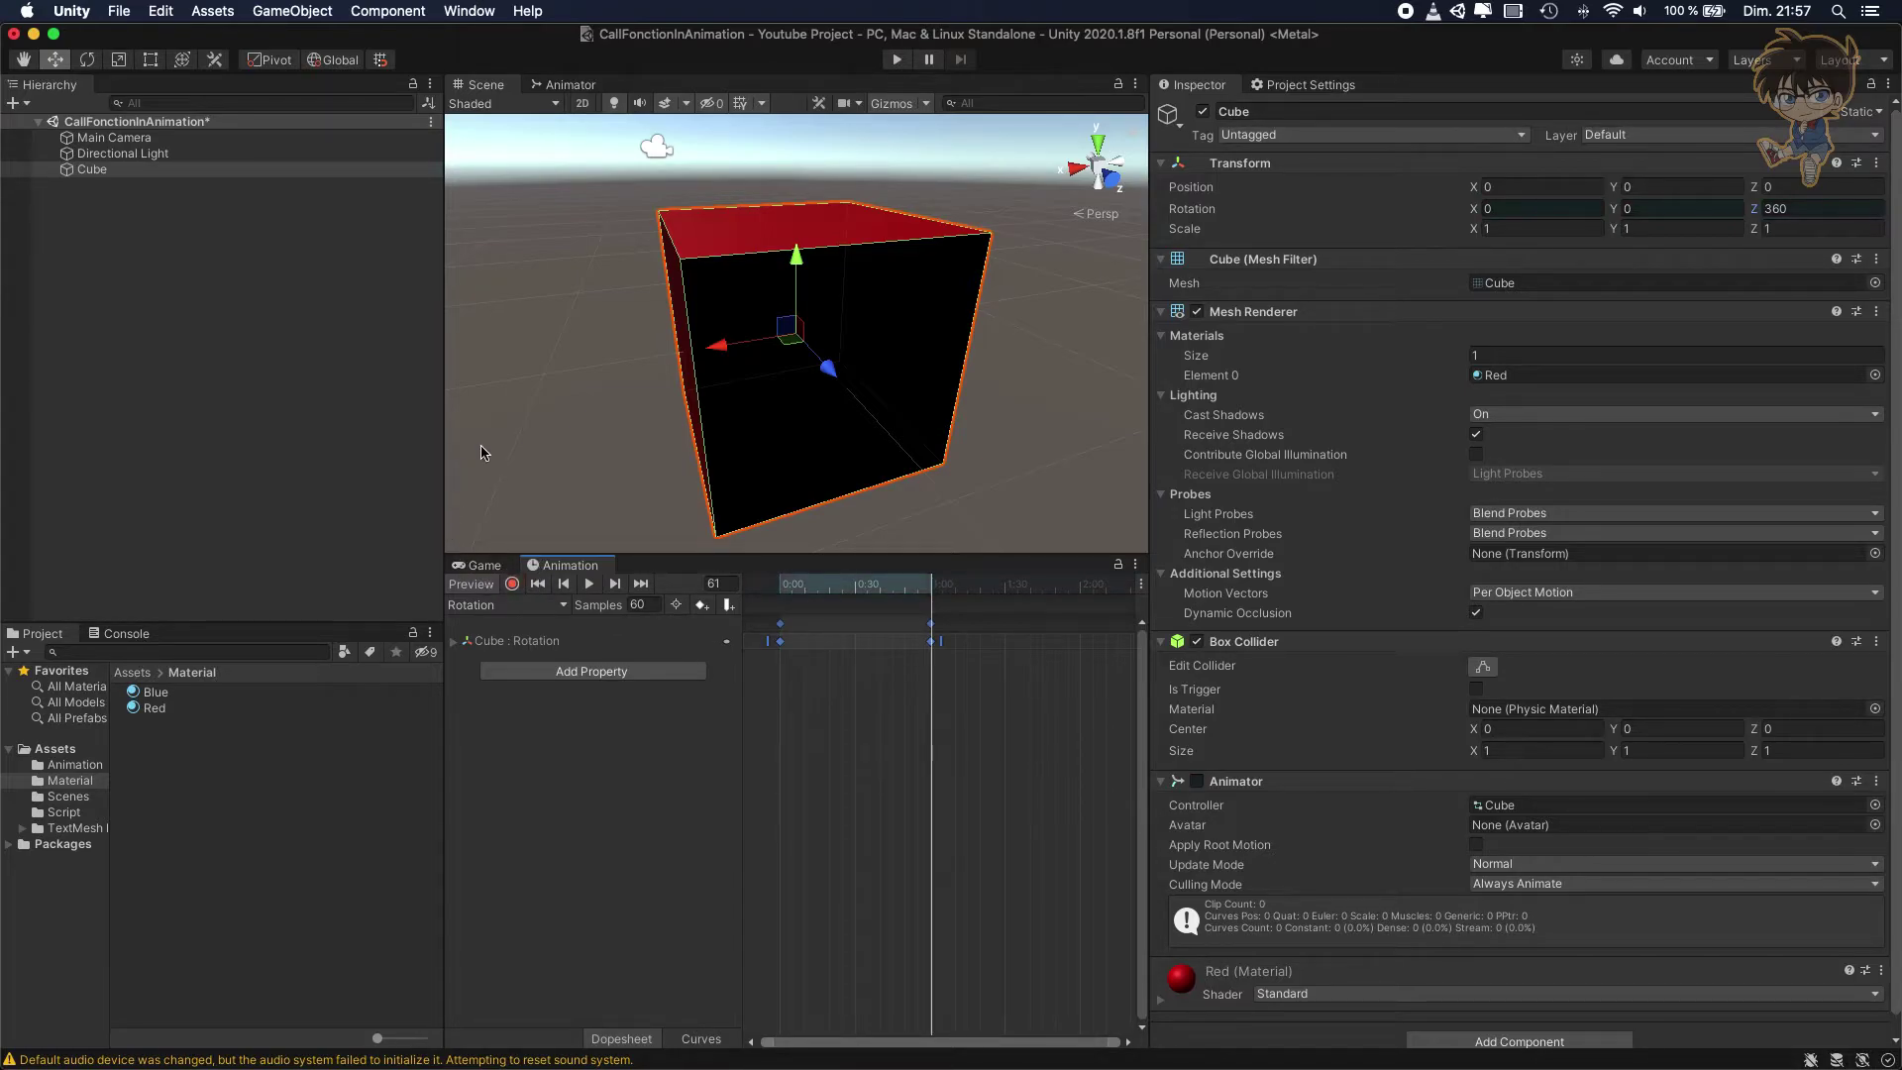
In Assets/Script, create the EventAnimation C# script and open it in Visual Studio
{"action": "left_click", "coordinate": [134, 672]}
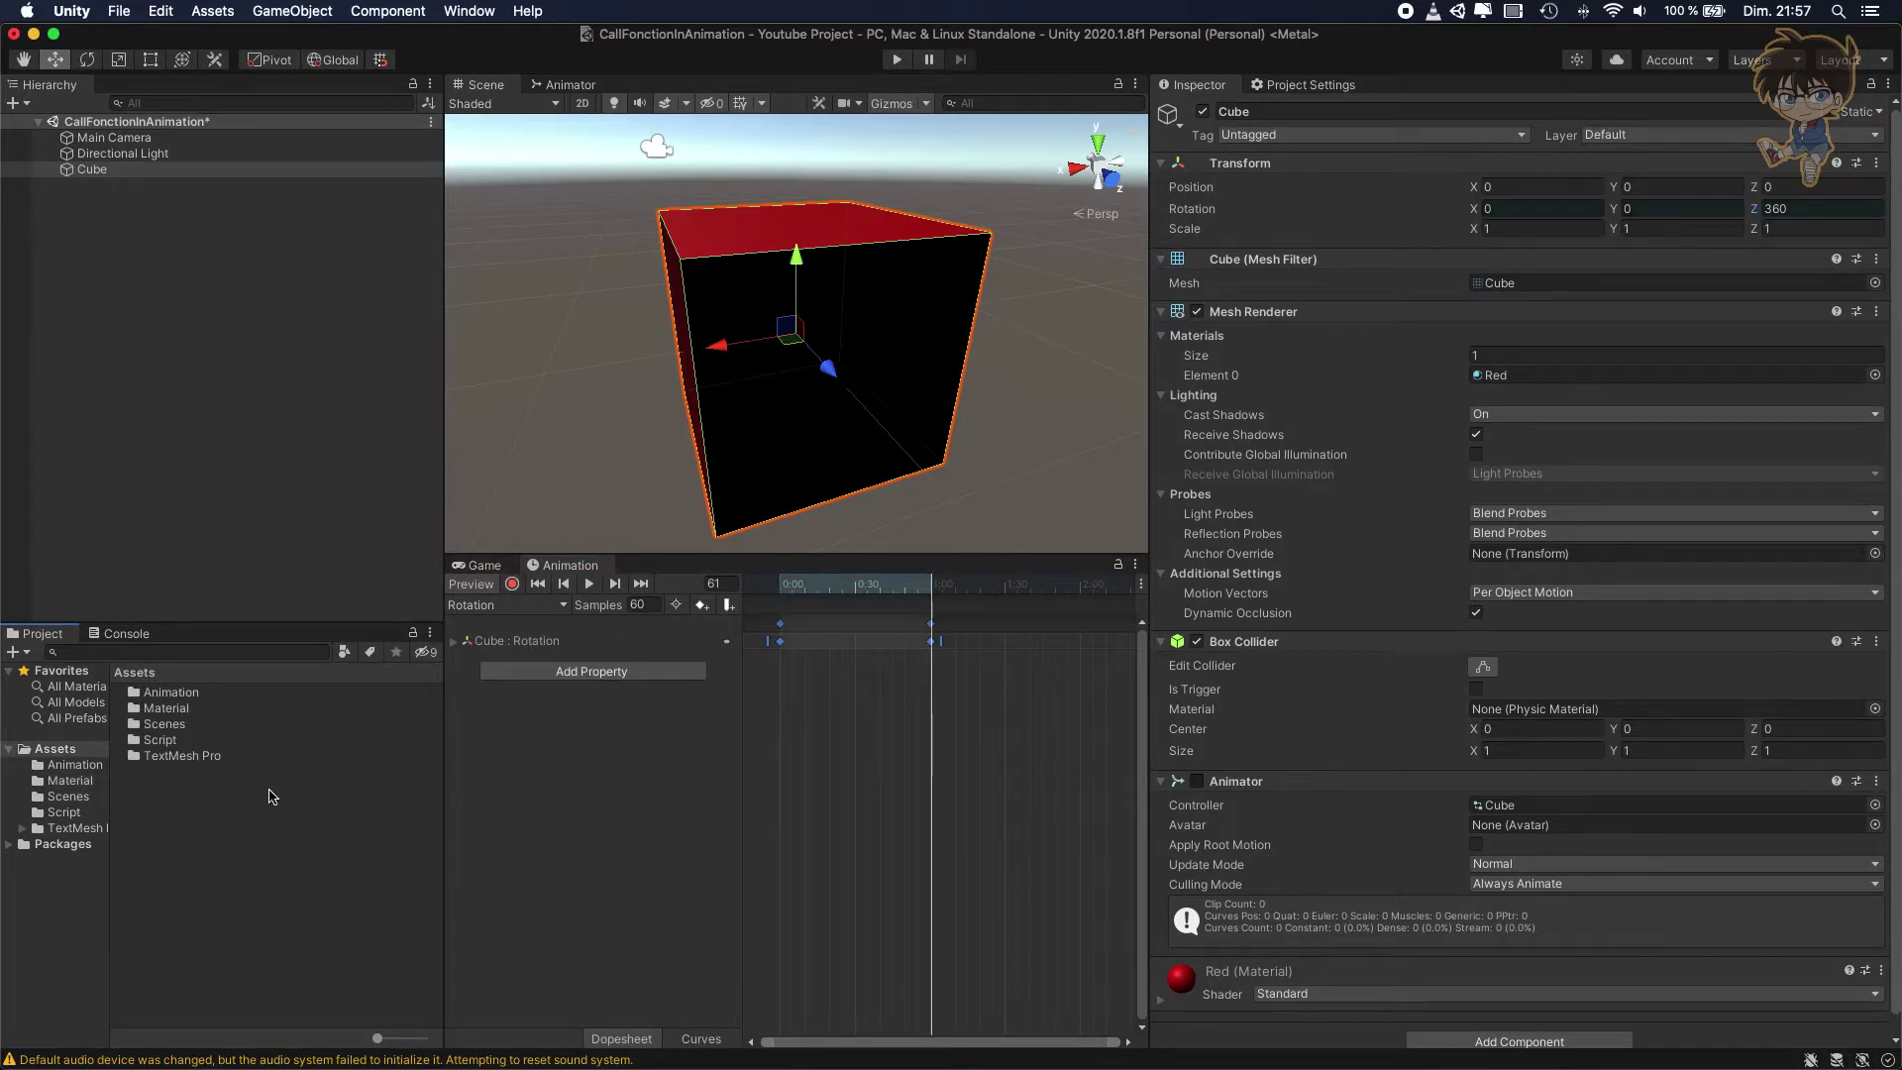
{"action": "double_click", "coordinate": [182, 747]}
{"action": "right_click", "coordinate": [197, 739]}
{"action": "mouse_move", "coordinate": [280, 562]}
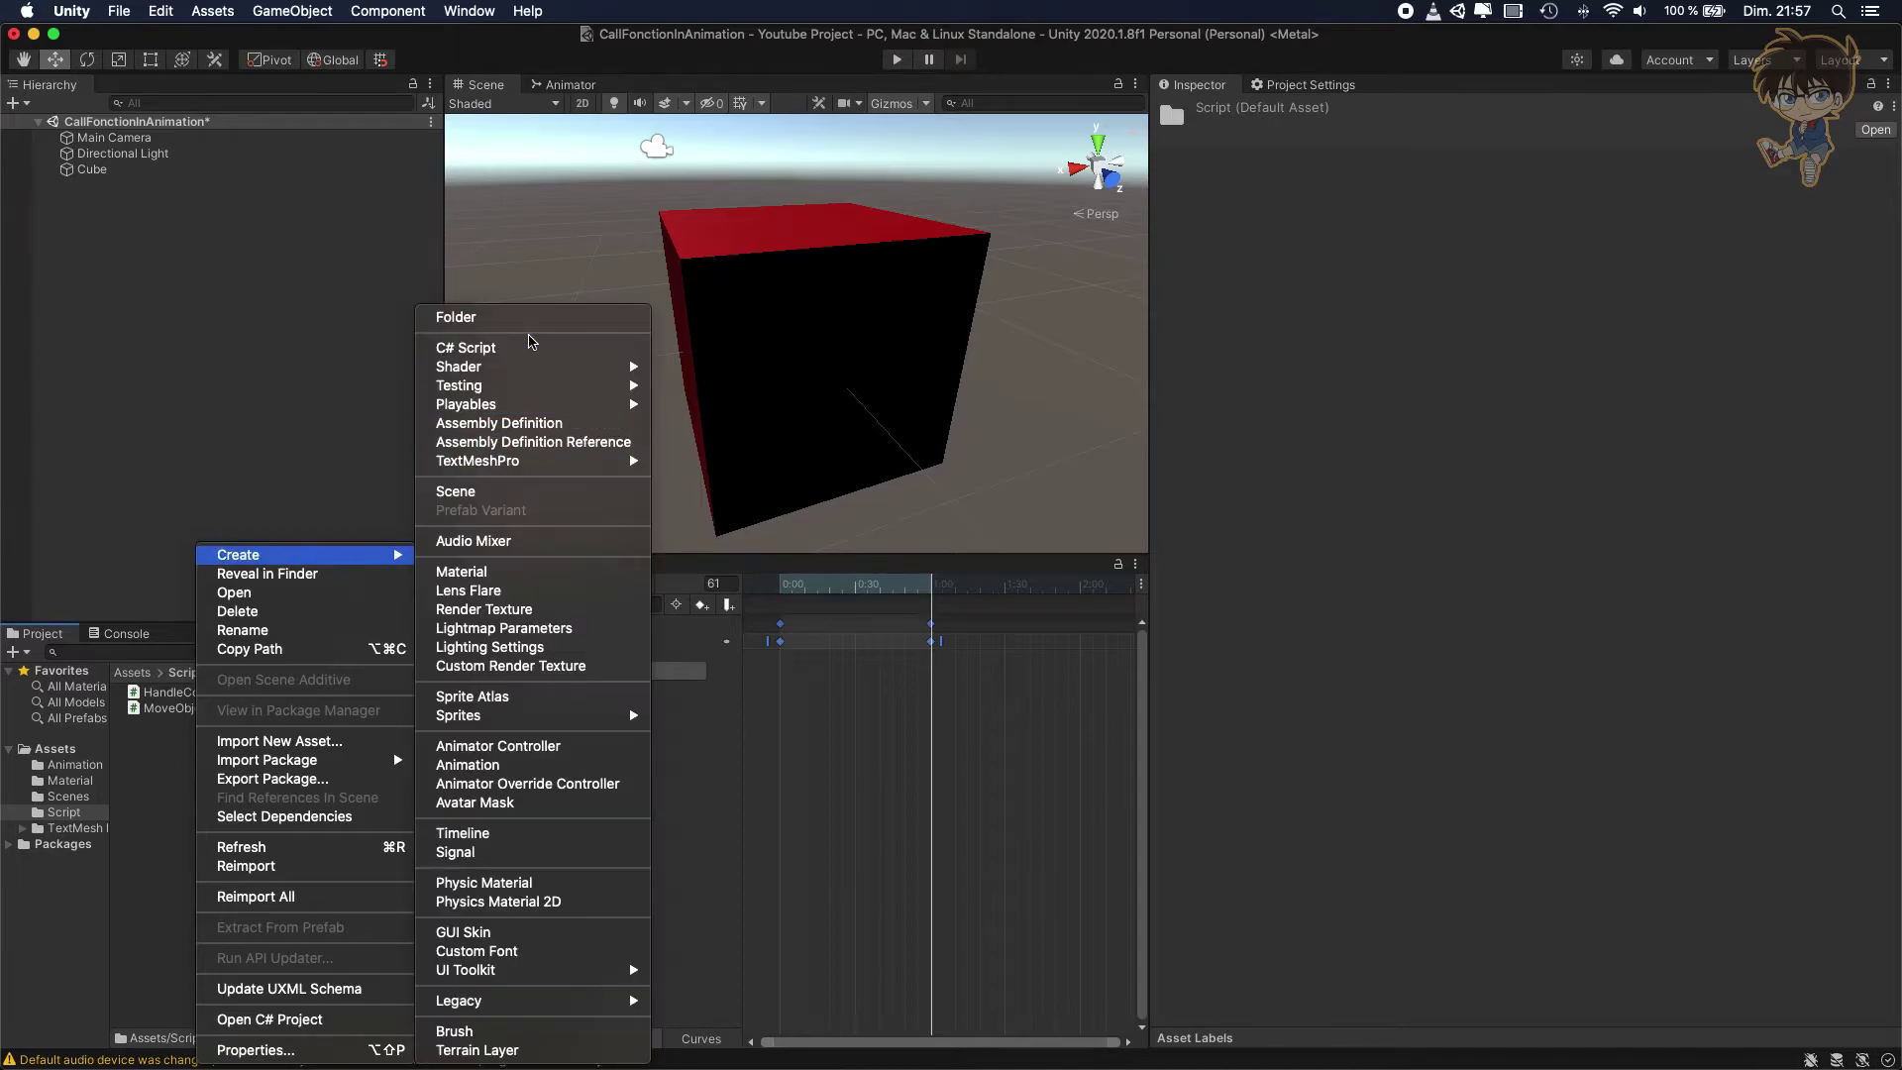
{"action": "left_click", "coordinate": [505, 348]}
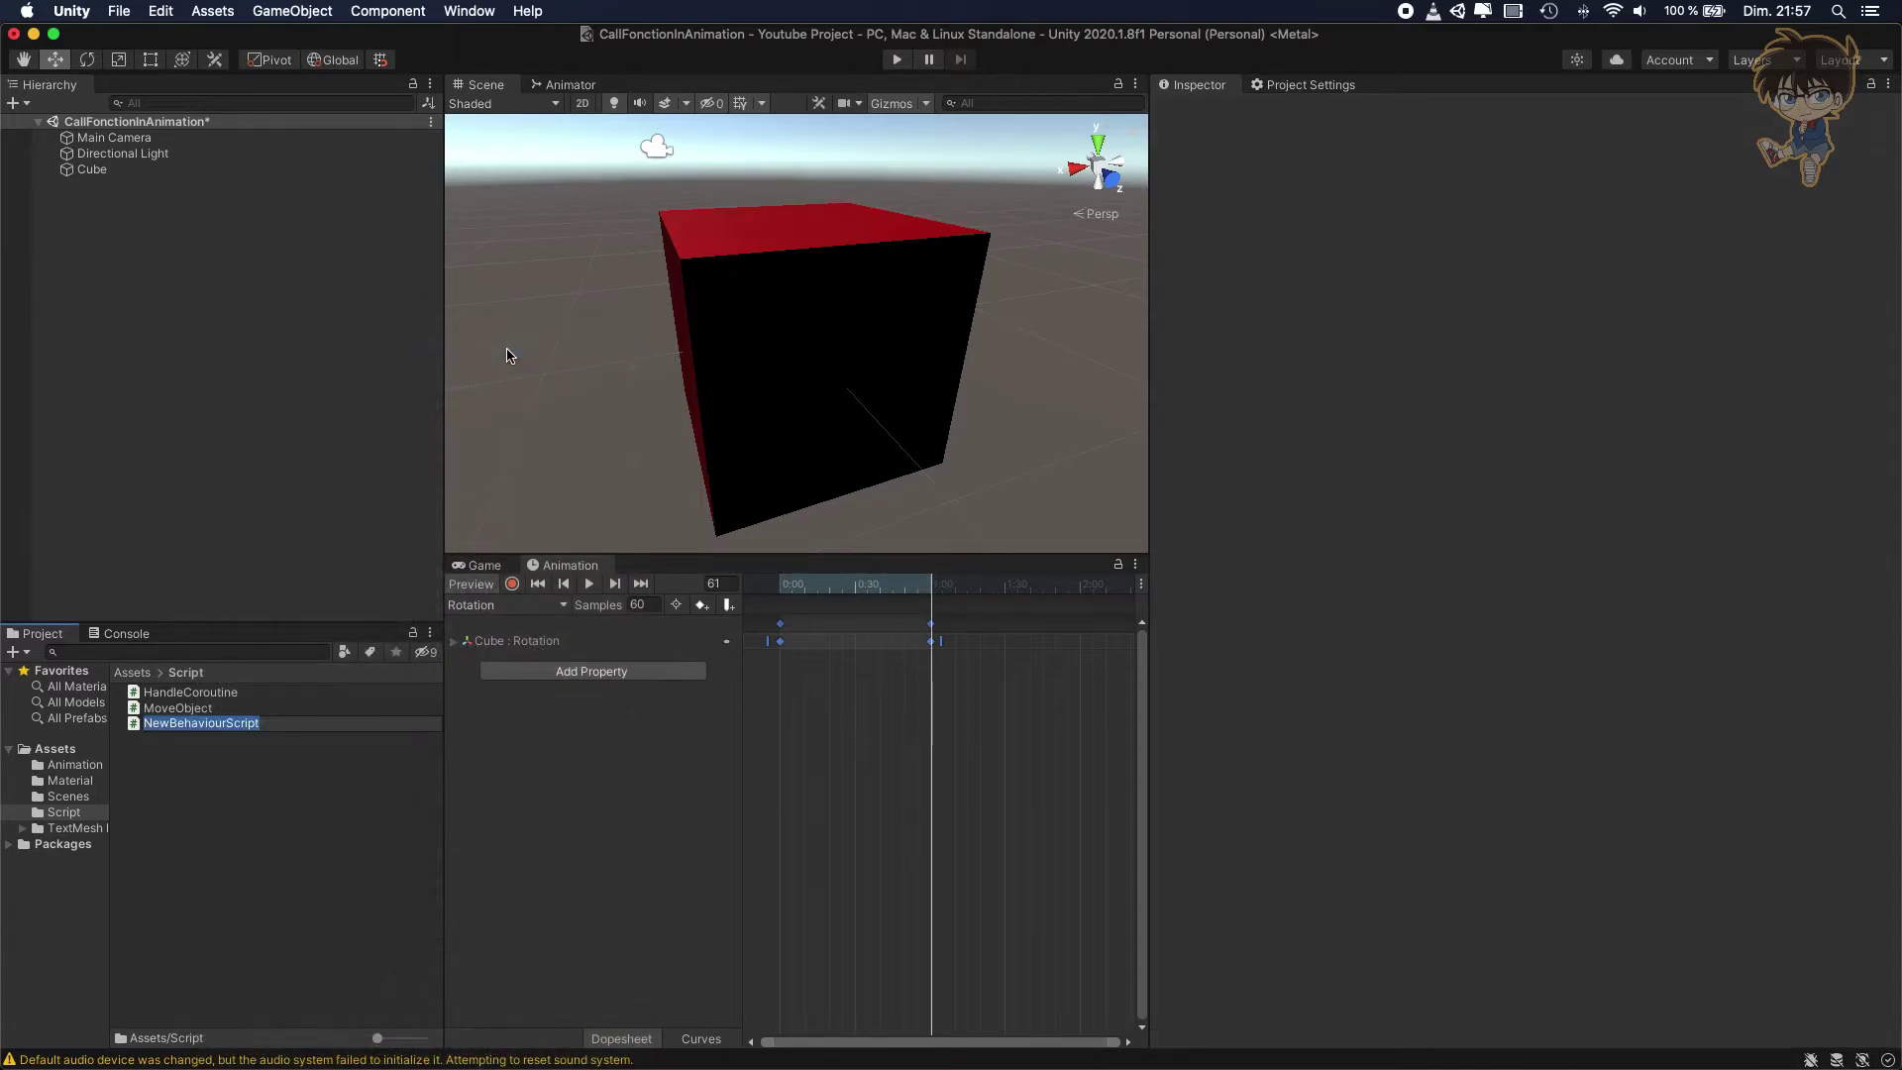
{"action": "type", "text": "EventAnima"}
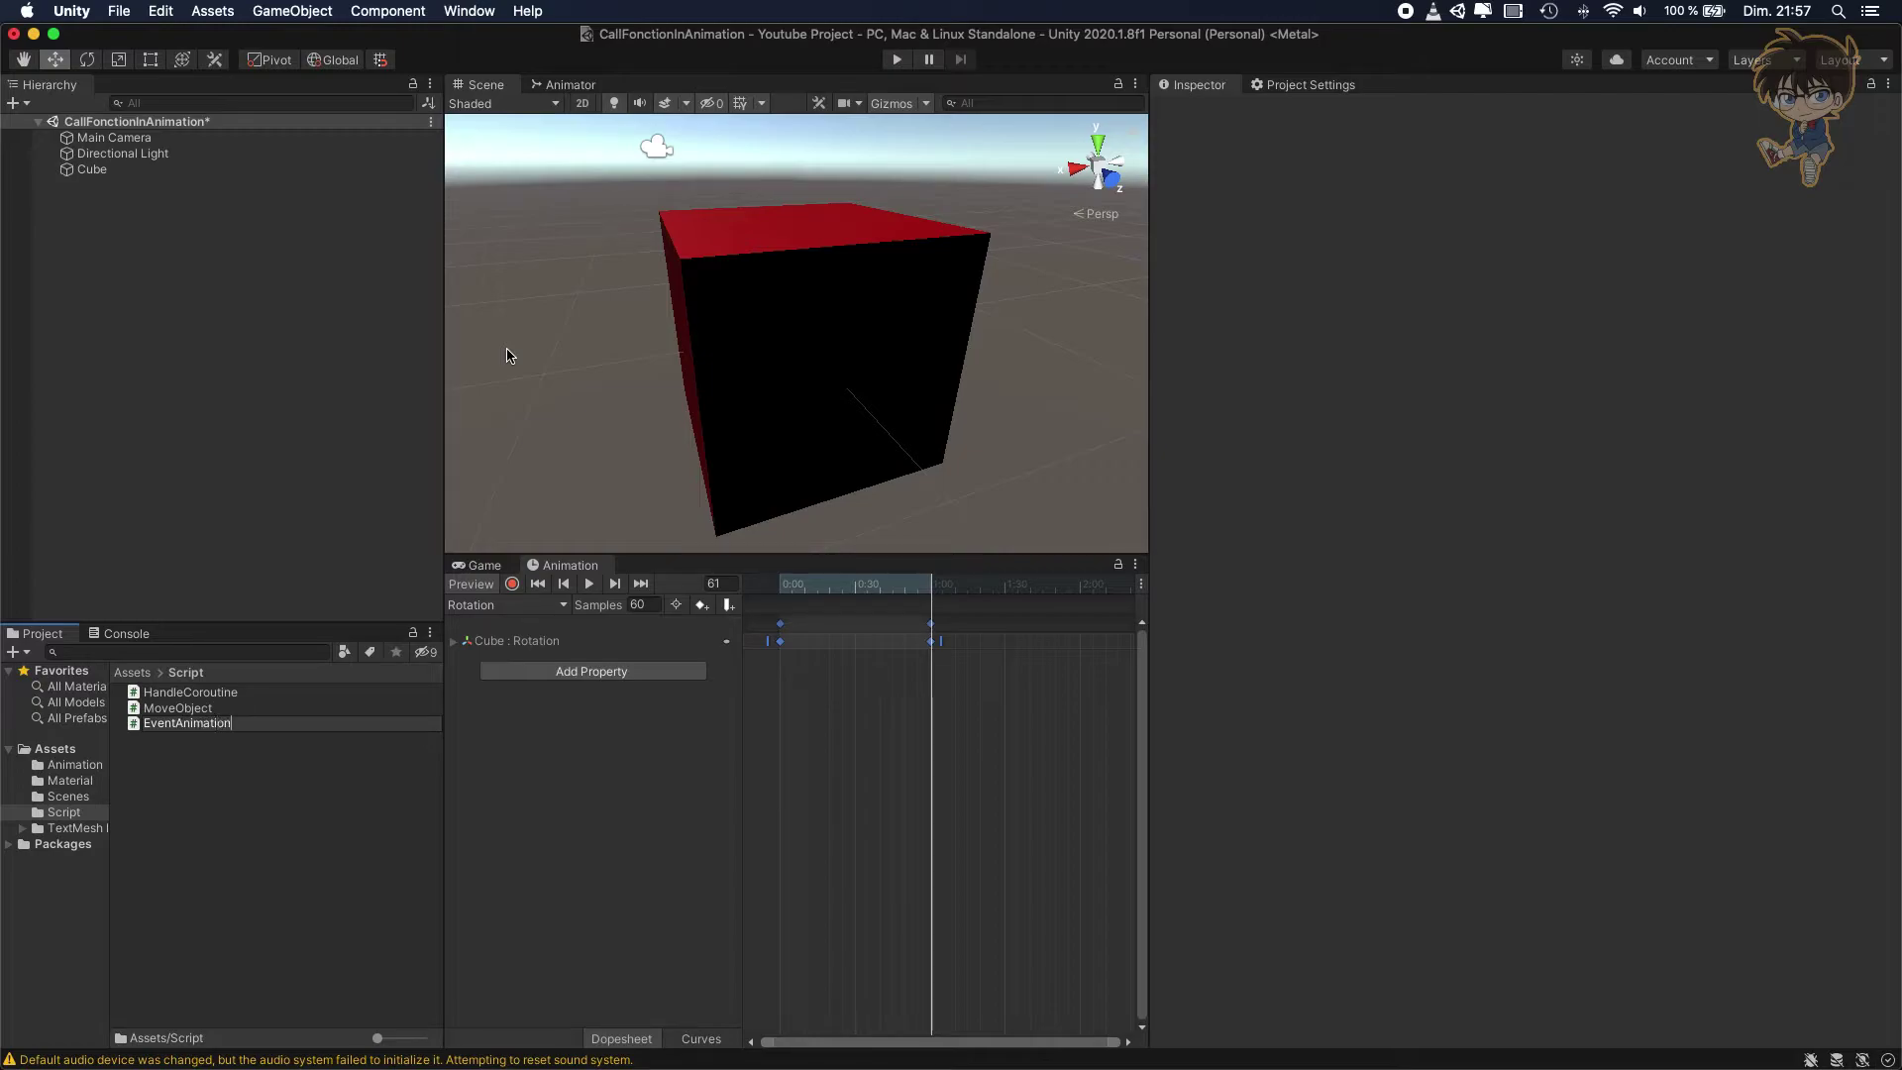
{"action": "type", "text": "tion"}
{"action": "key", "text": "Return"}
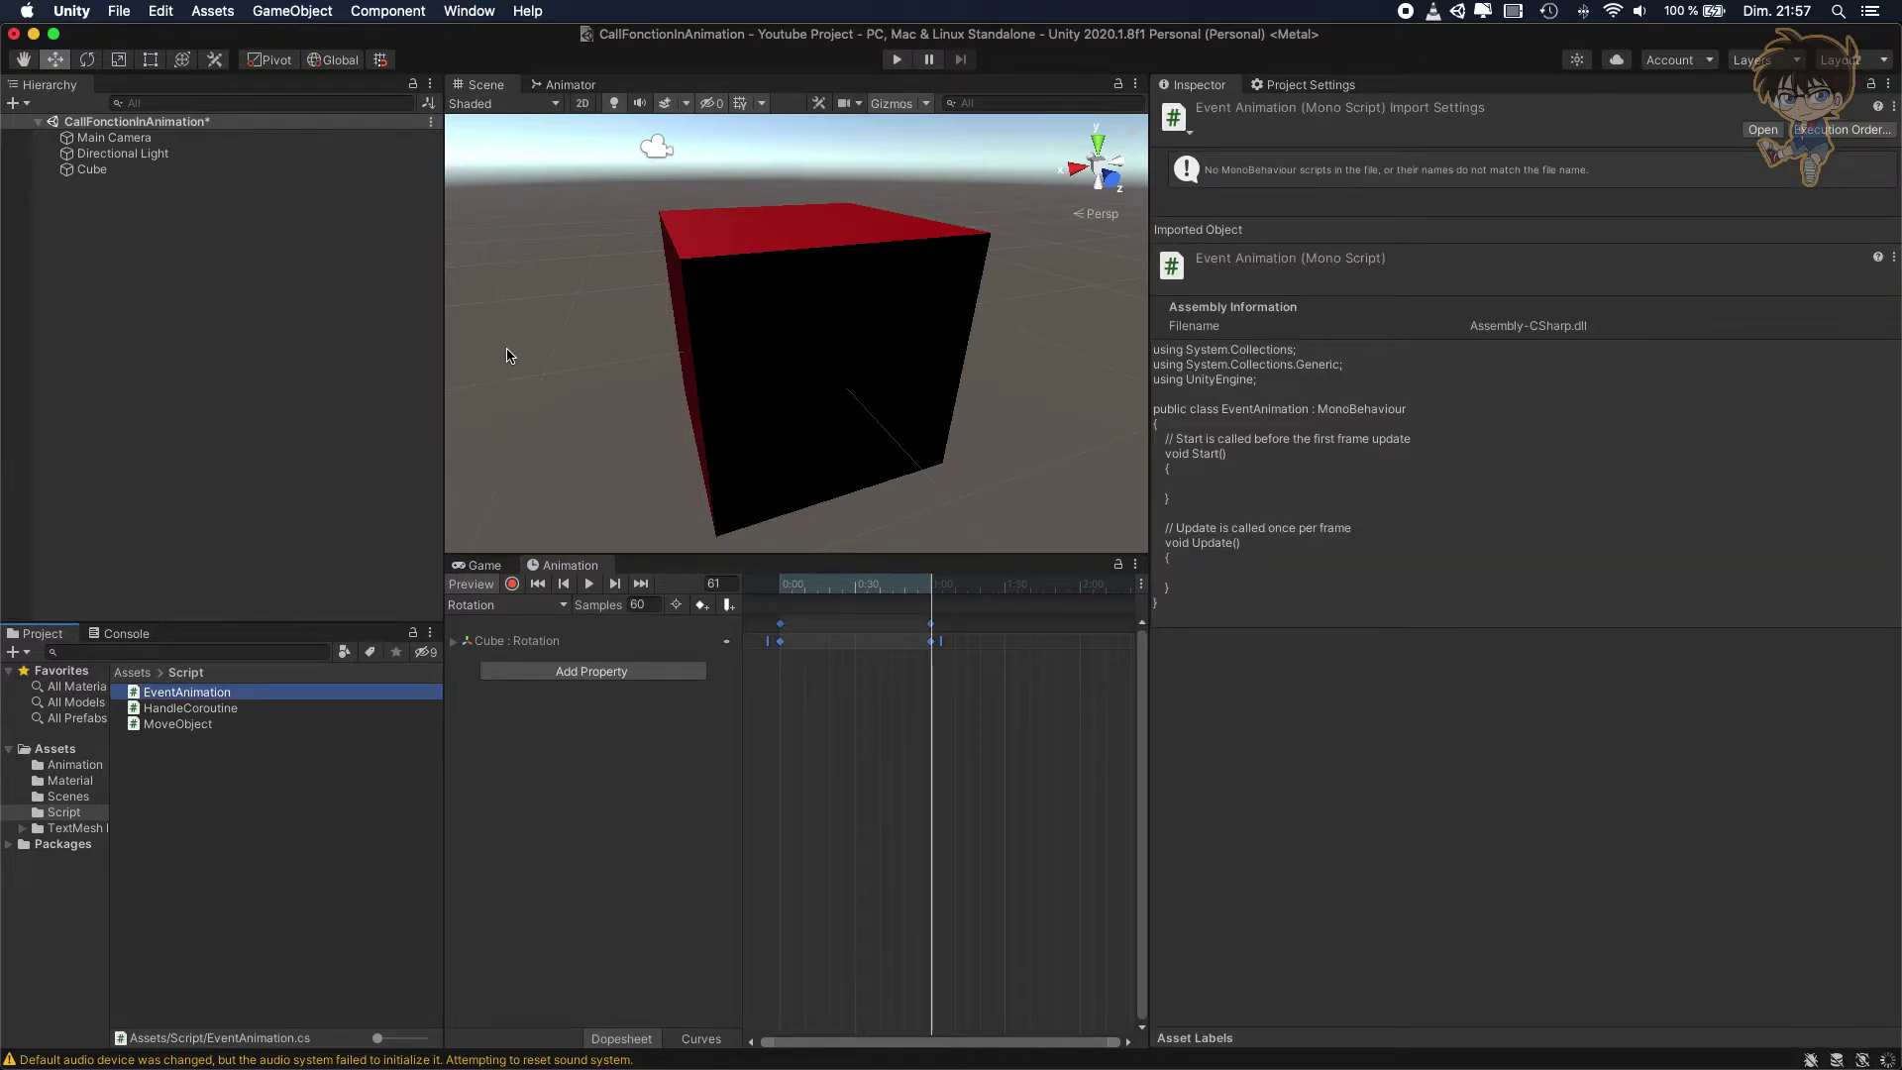
{"action": "double_click", "coordinate": [188, 693]}
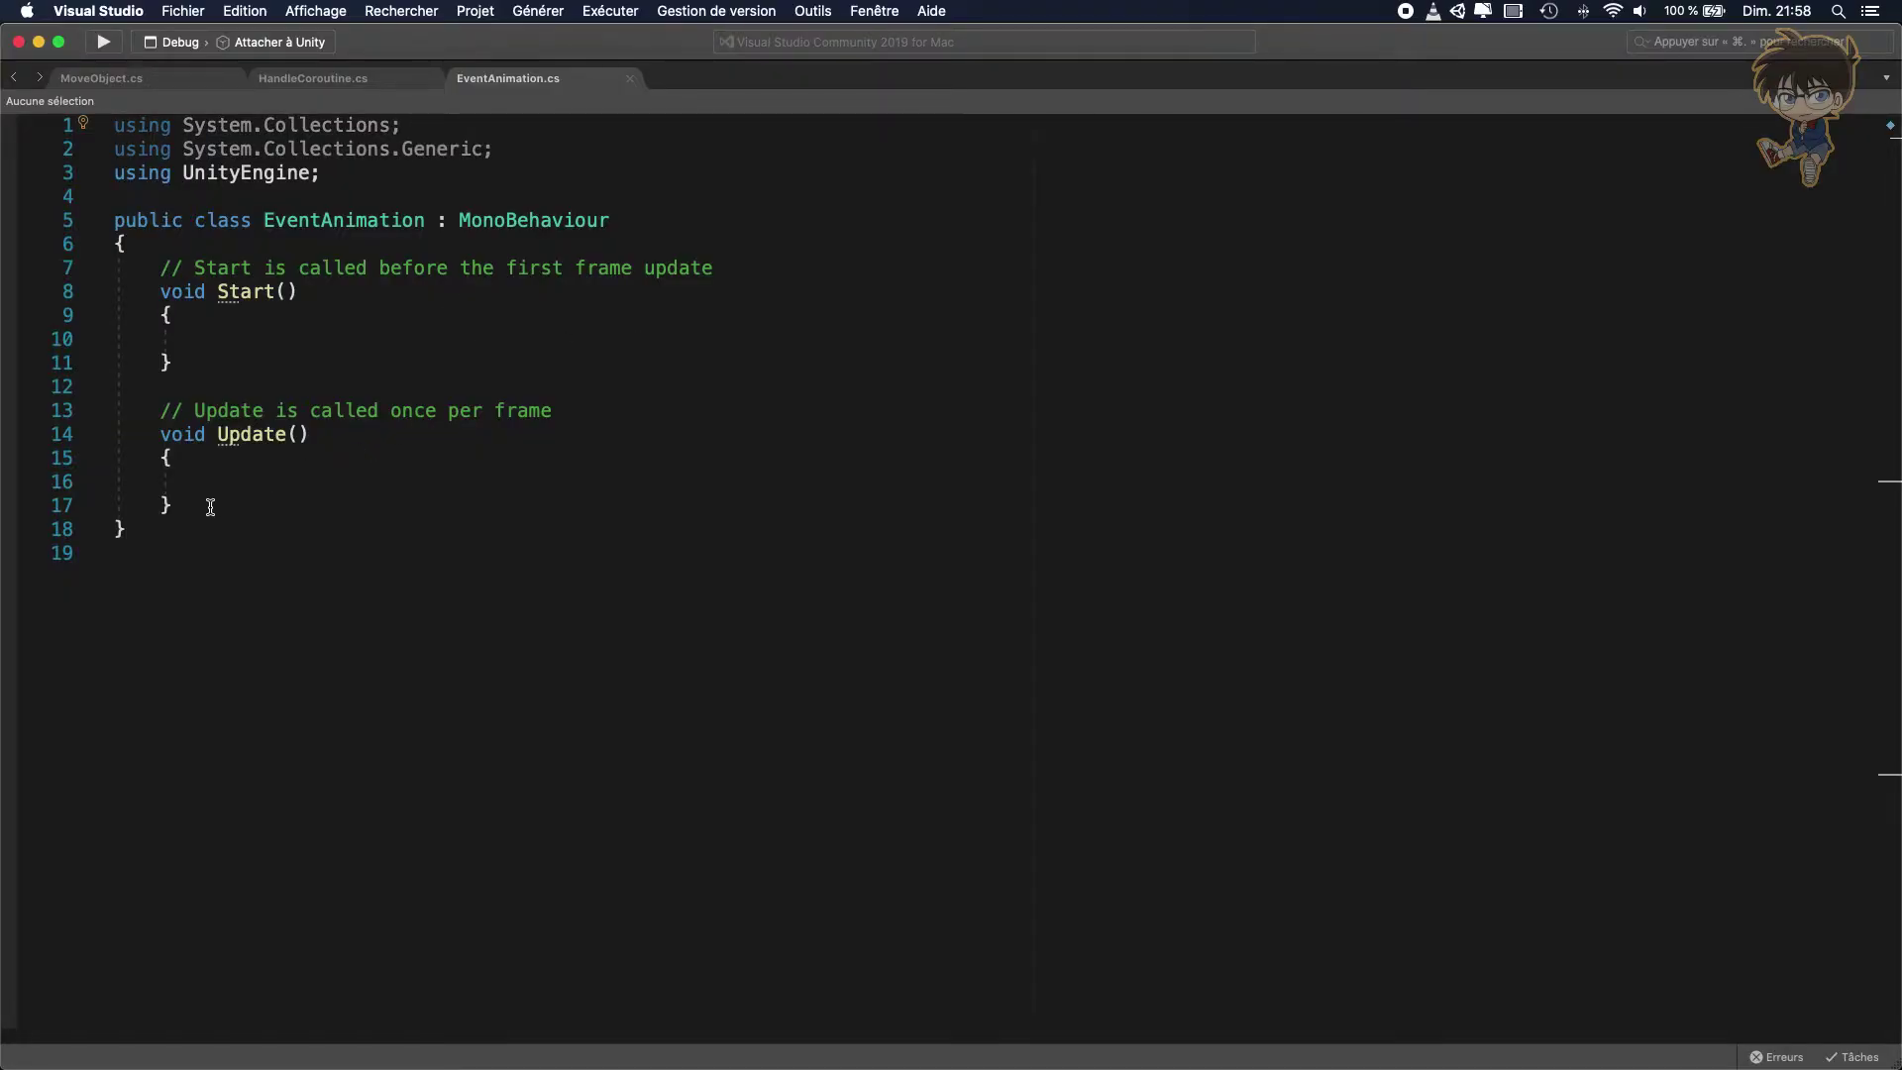
Replace the default Start and Update methods with an empty public void DestroyMyGameObject() method
{"action": "left_click_drag", "start_coordinate": [210, 507], "coordinate": [134, 278]}
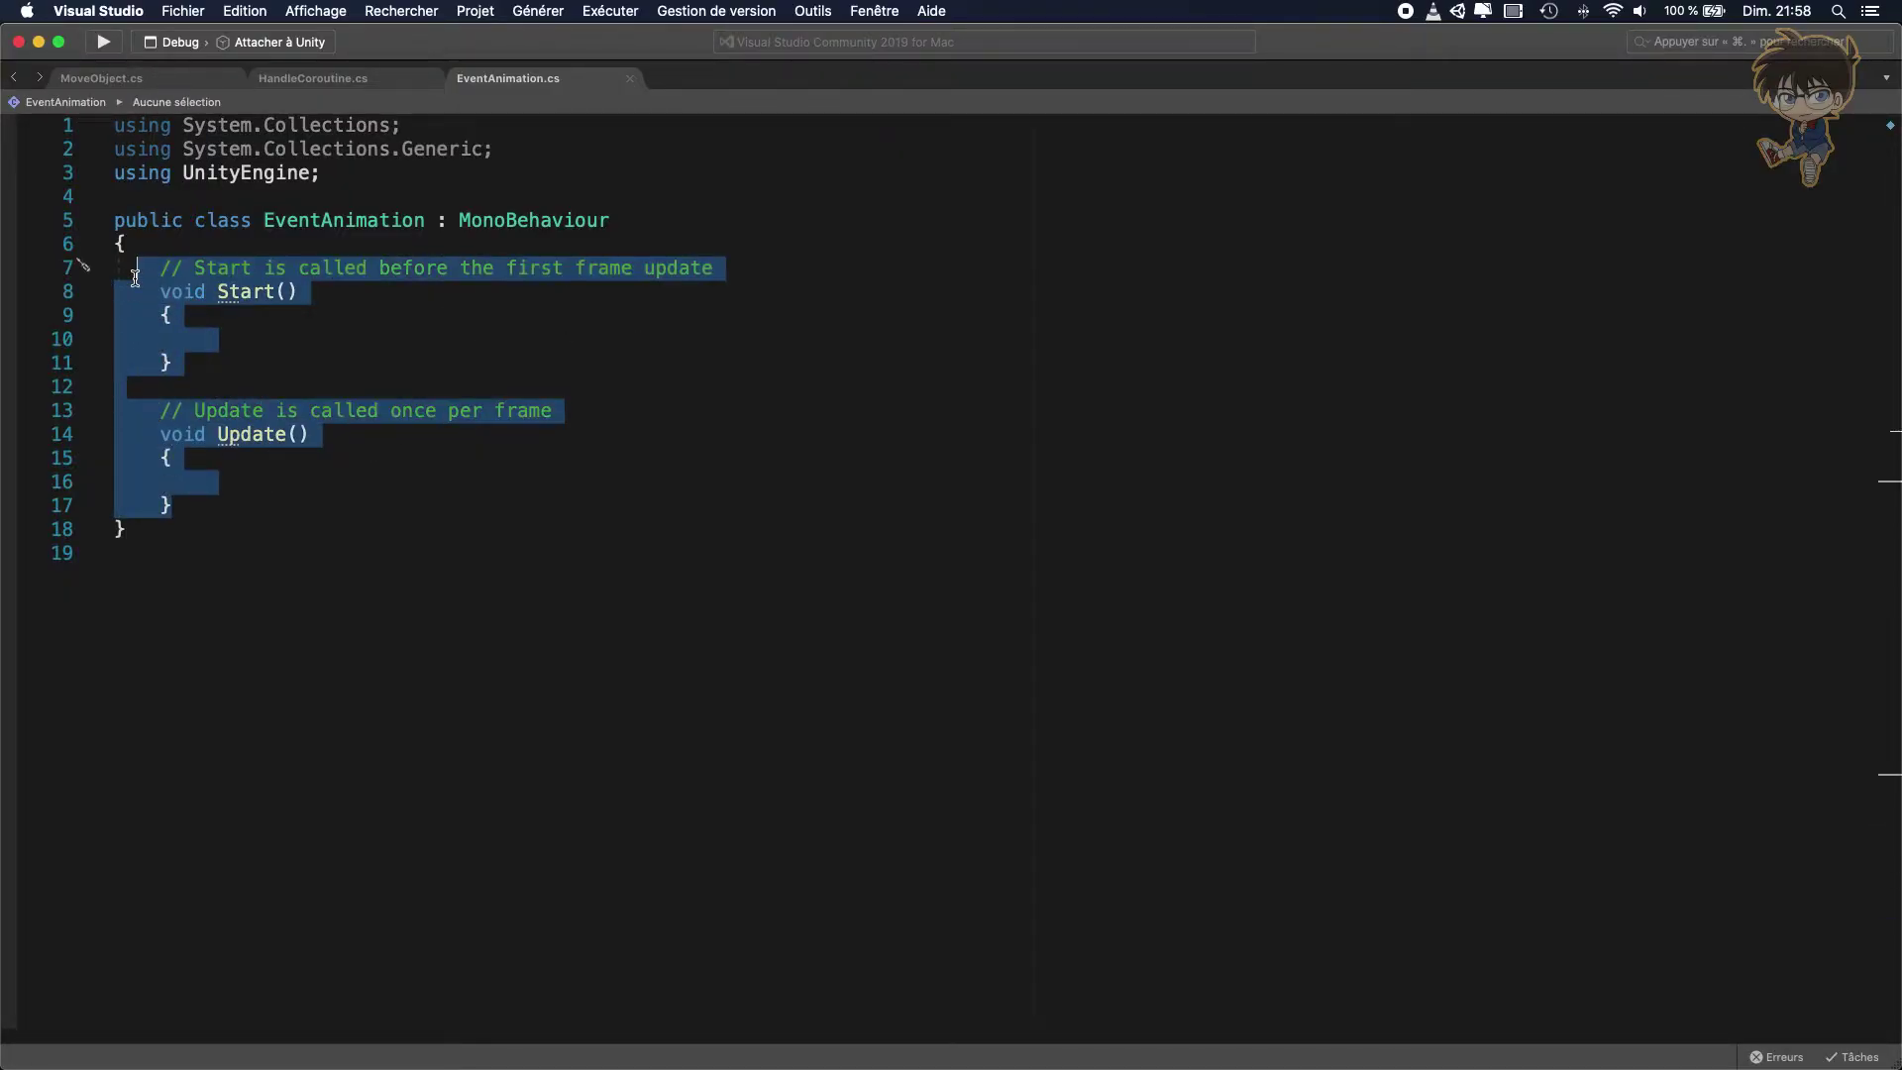
{"action": "key", "text": "BackSpace"}
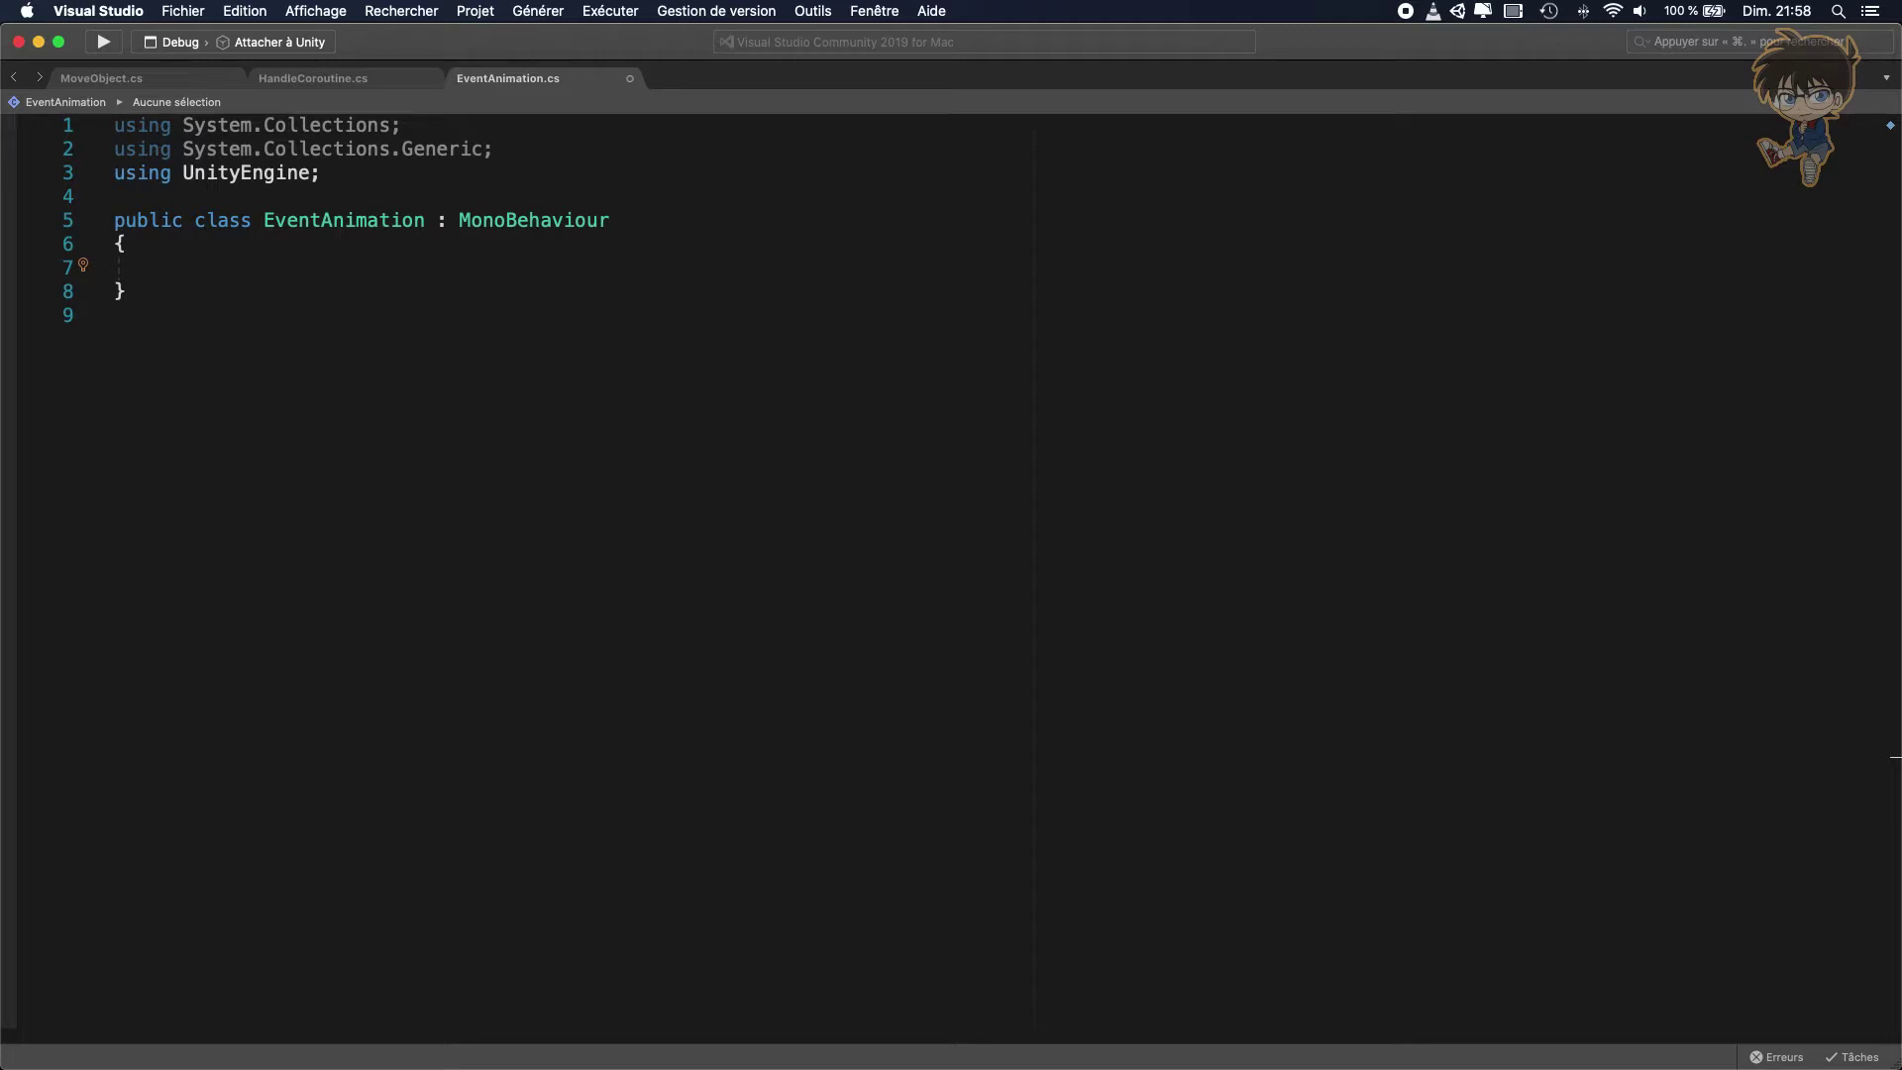
{"action": "type", "text": "public Destr"}
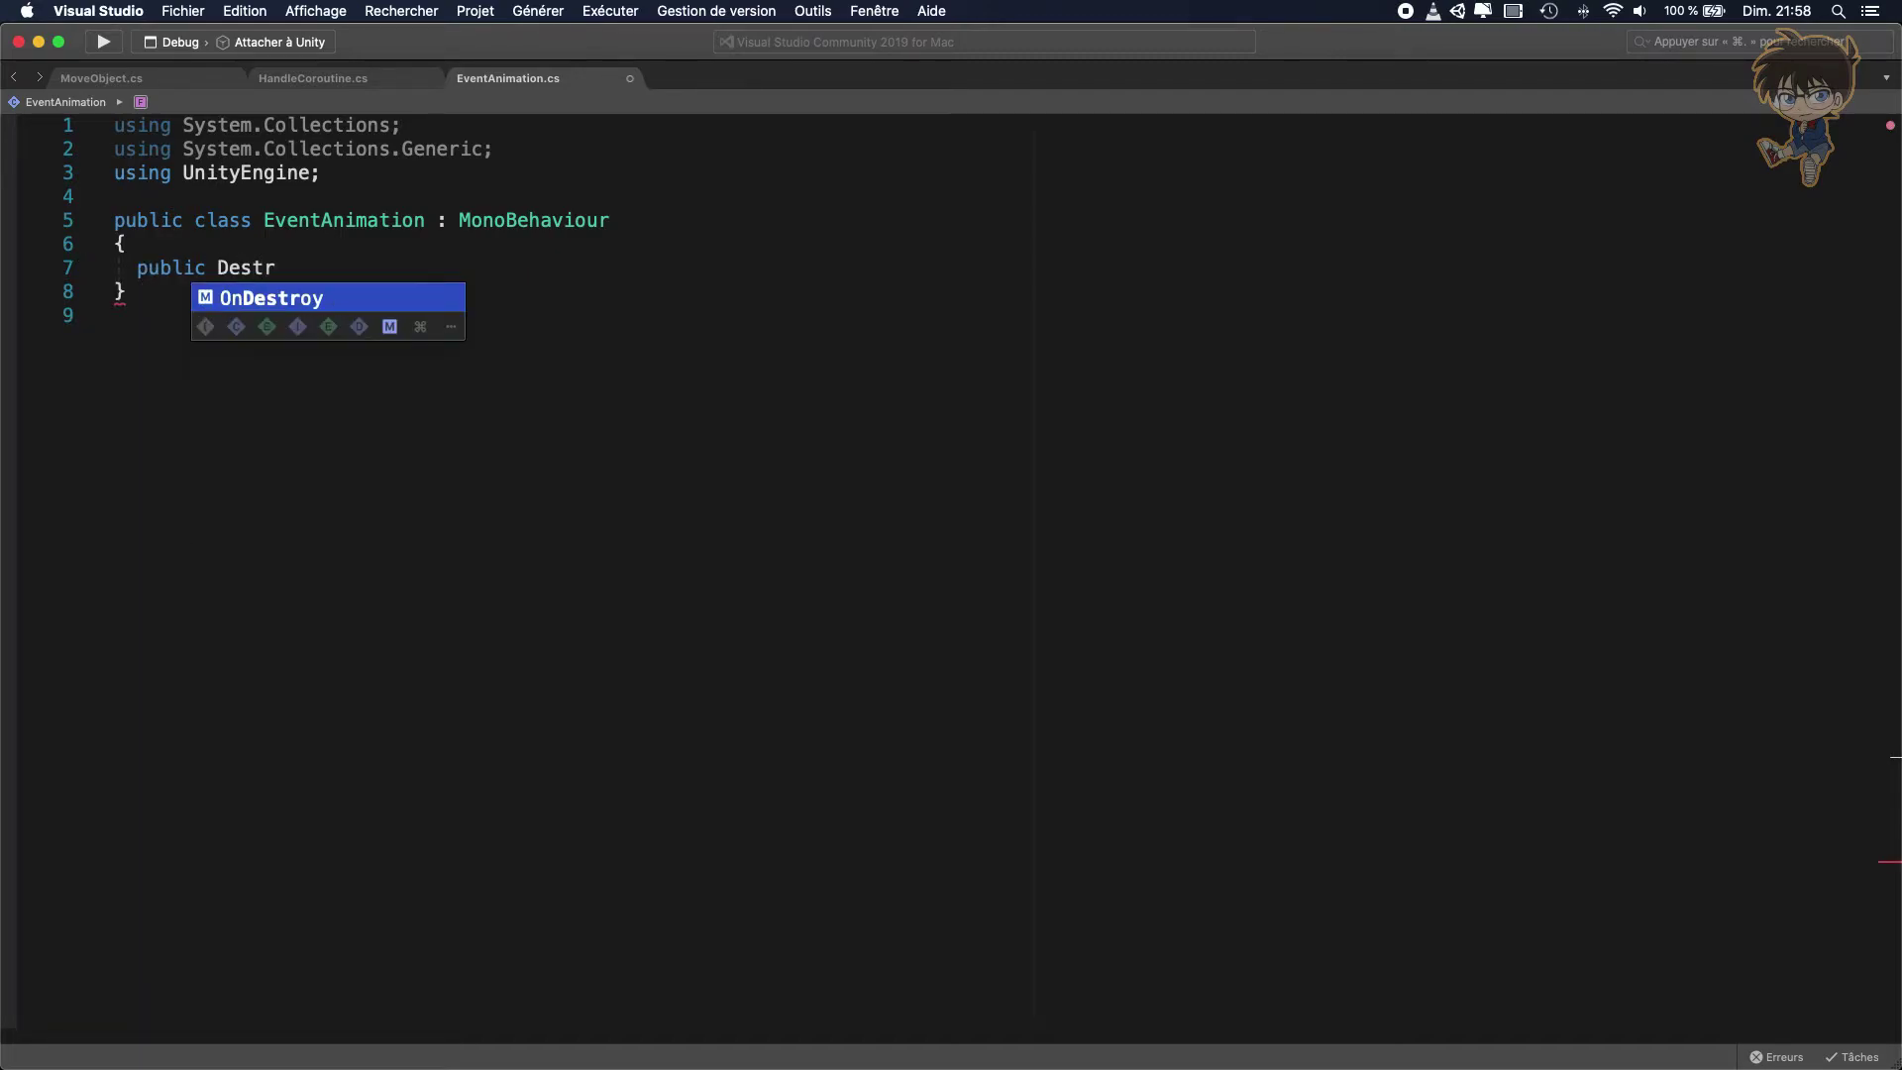
{"action": "type", "text": "oyMyG"}
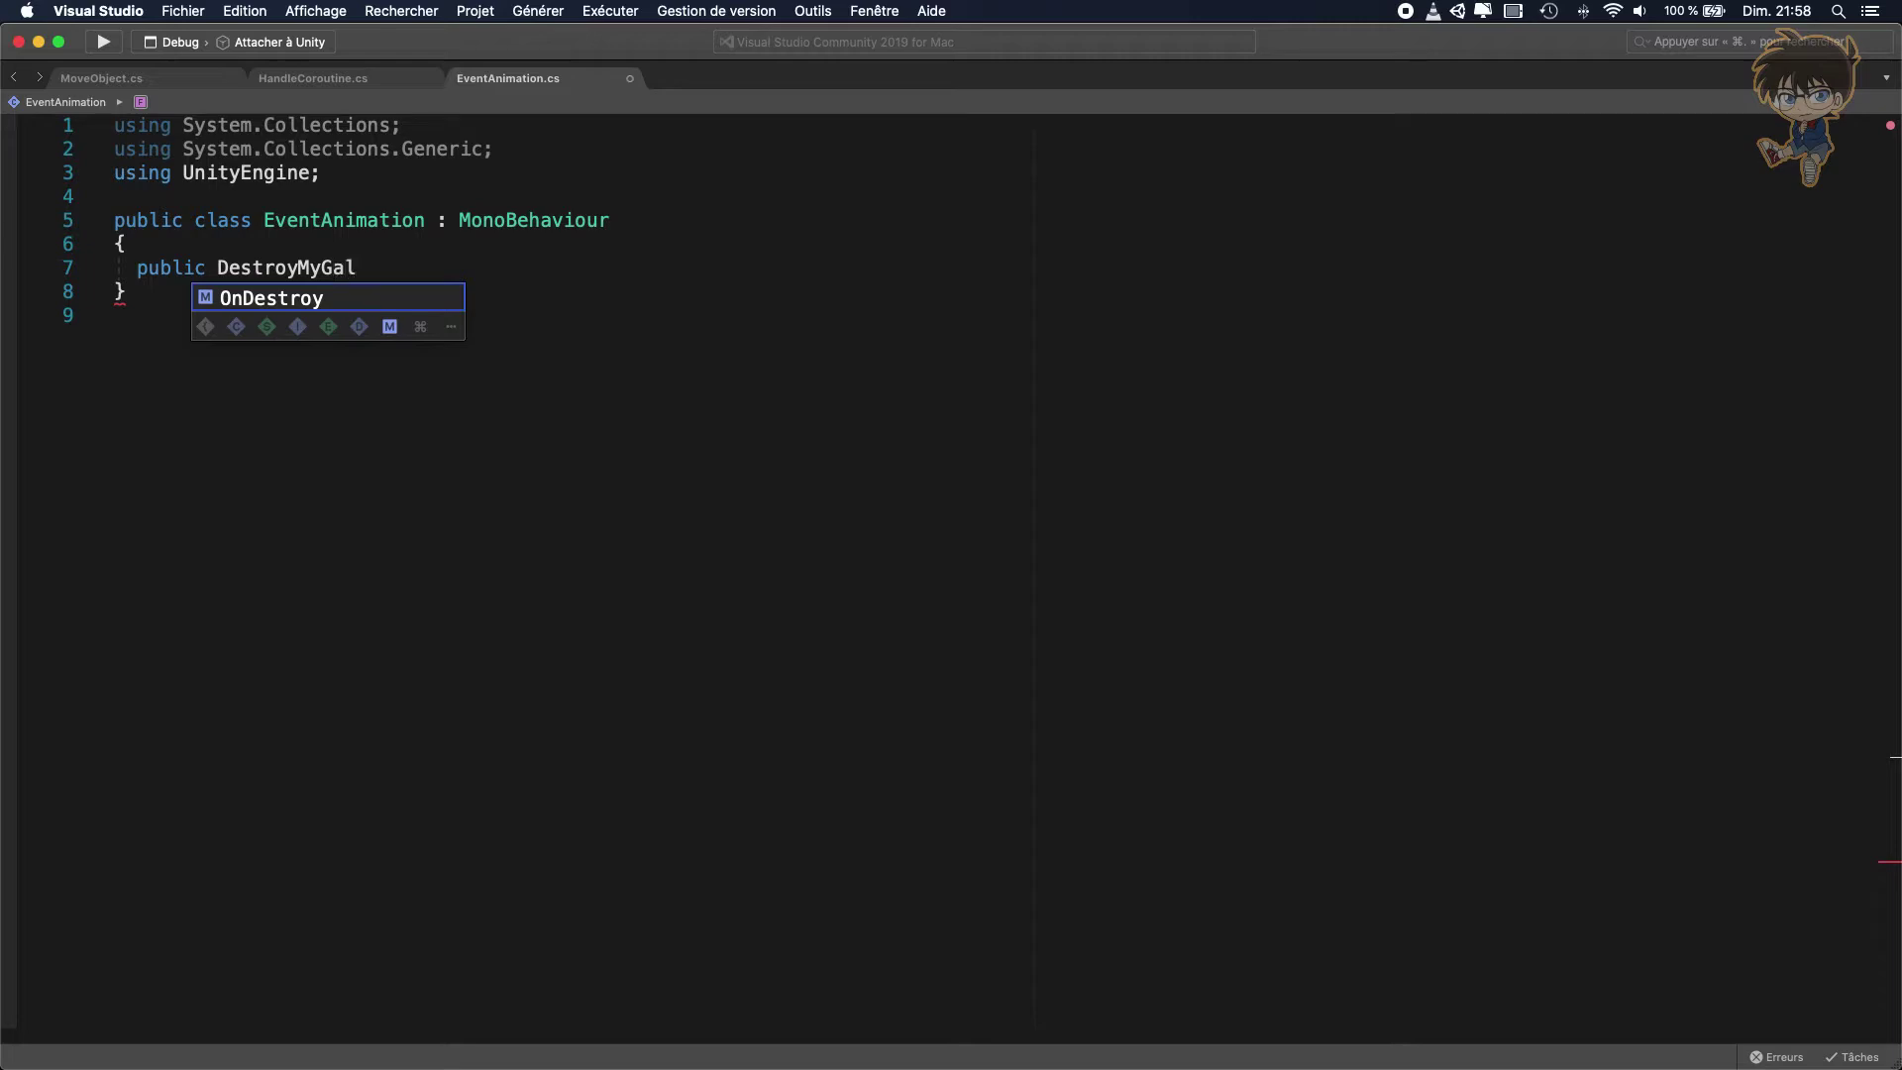
{"action": "type", "text": "ameObject()"}
{"action": "key", "text": "Return"}
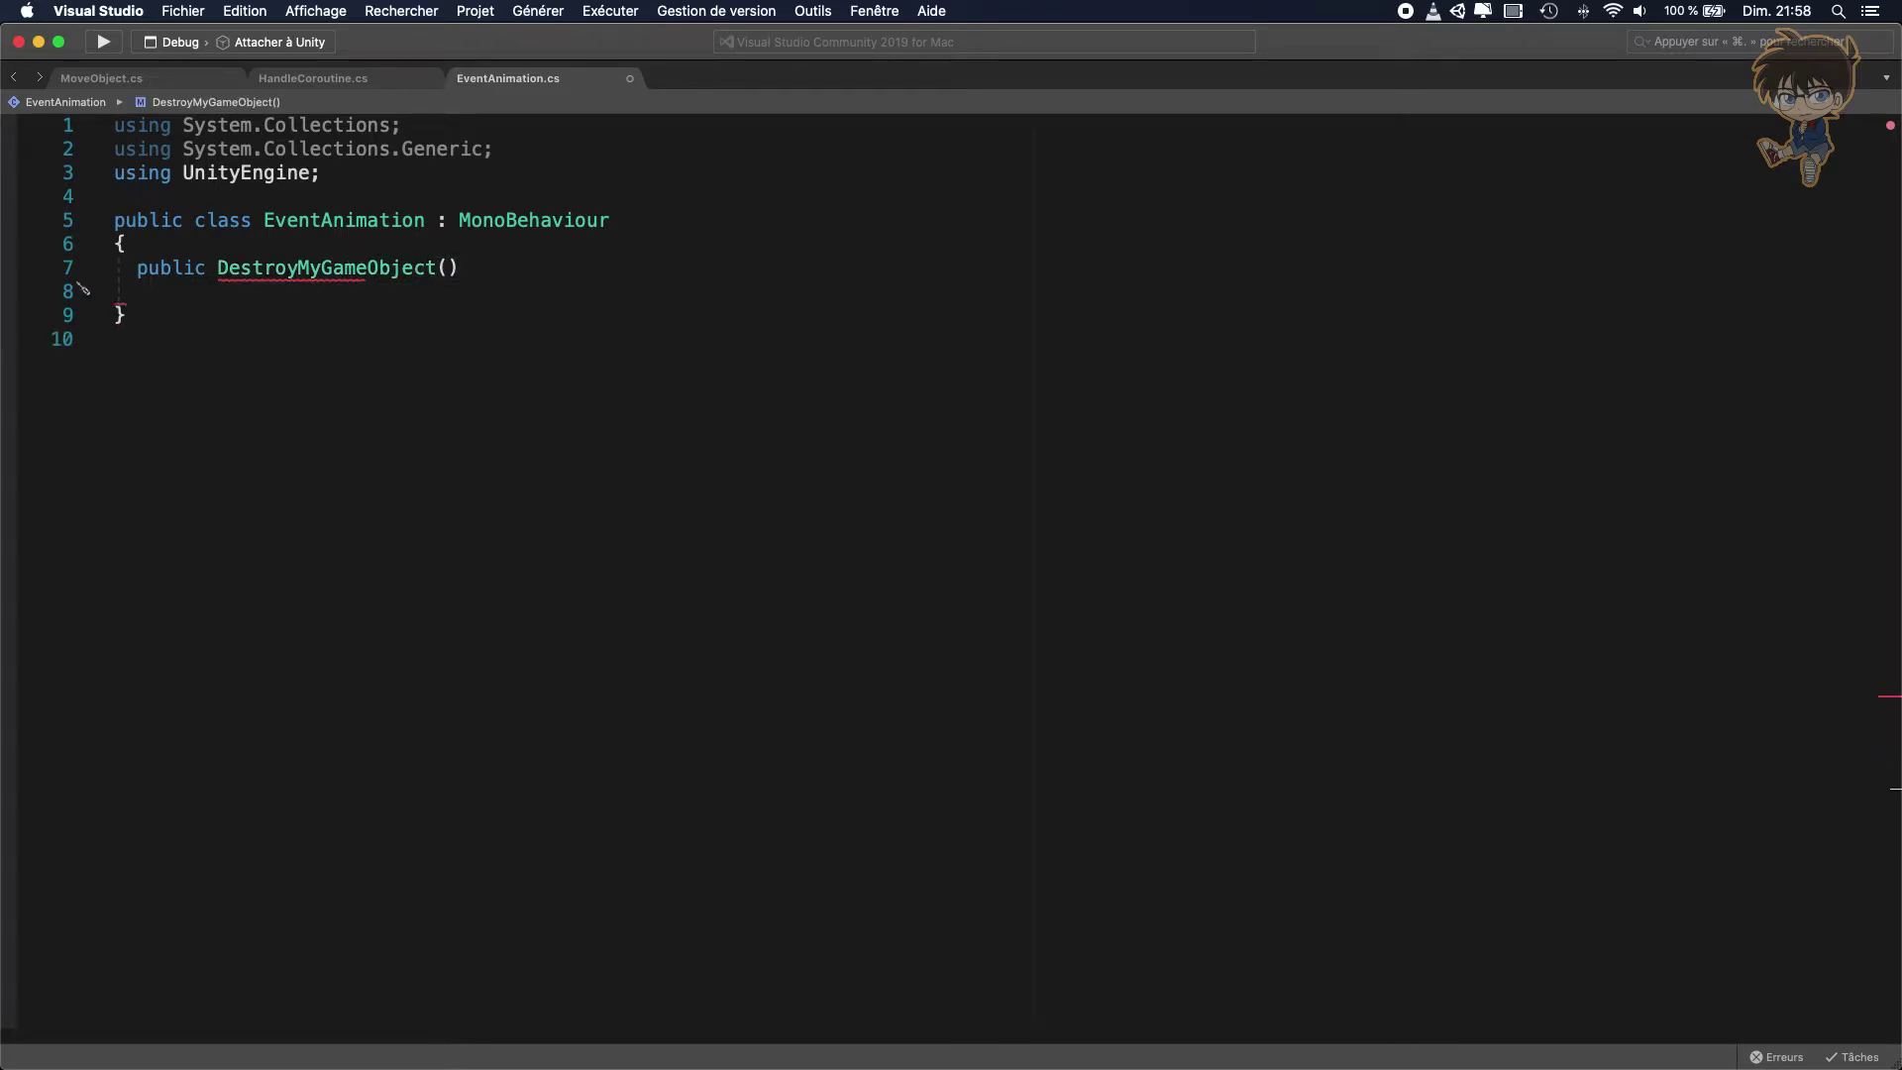
{"action": "type", "text": "void"}
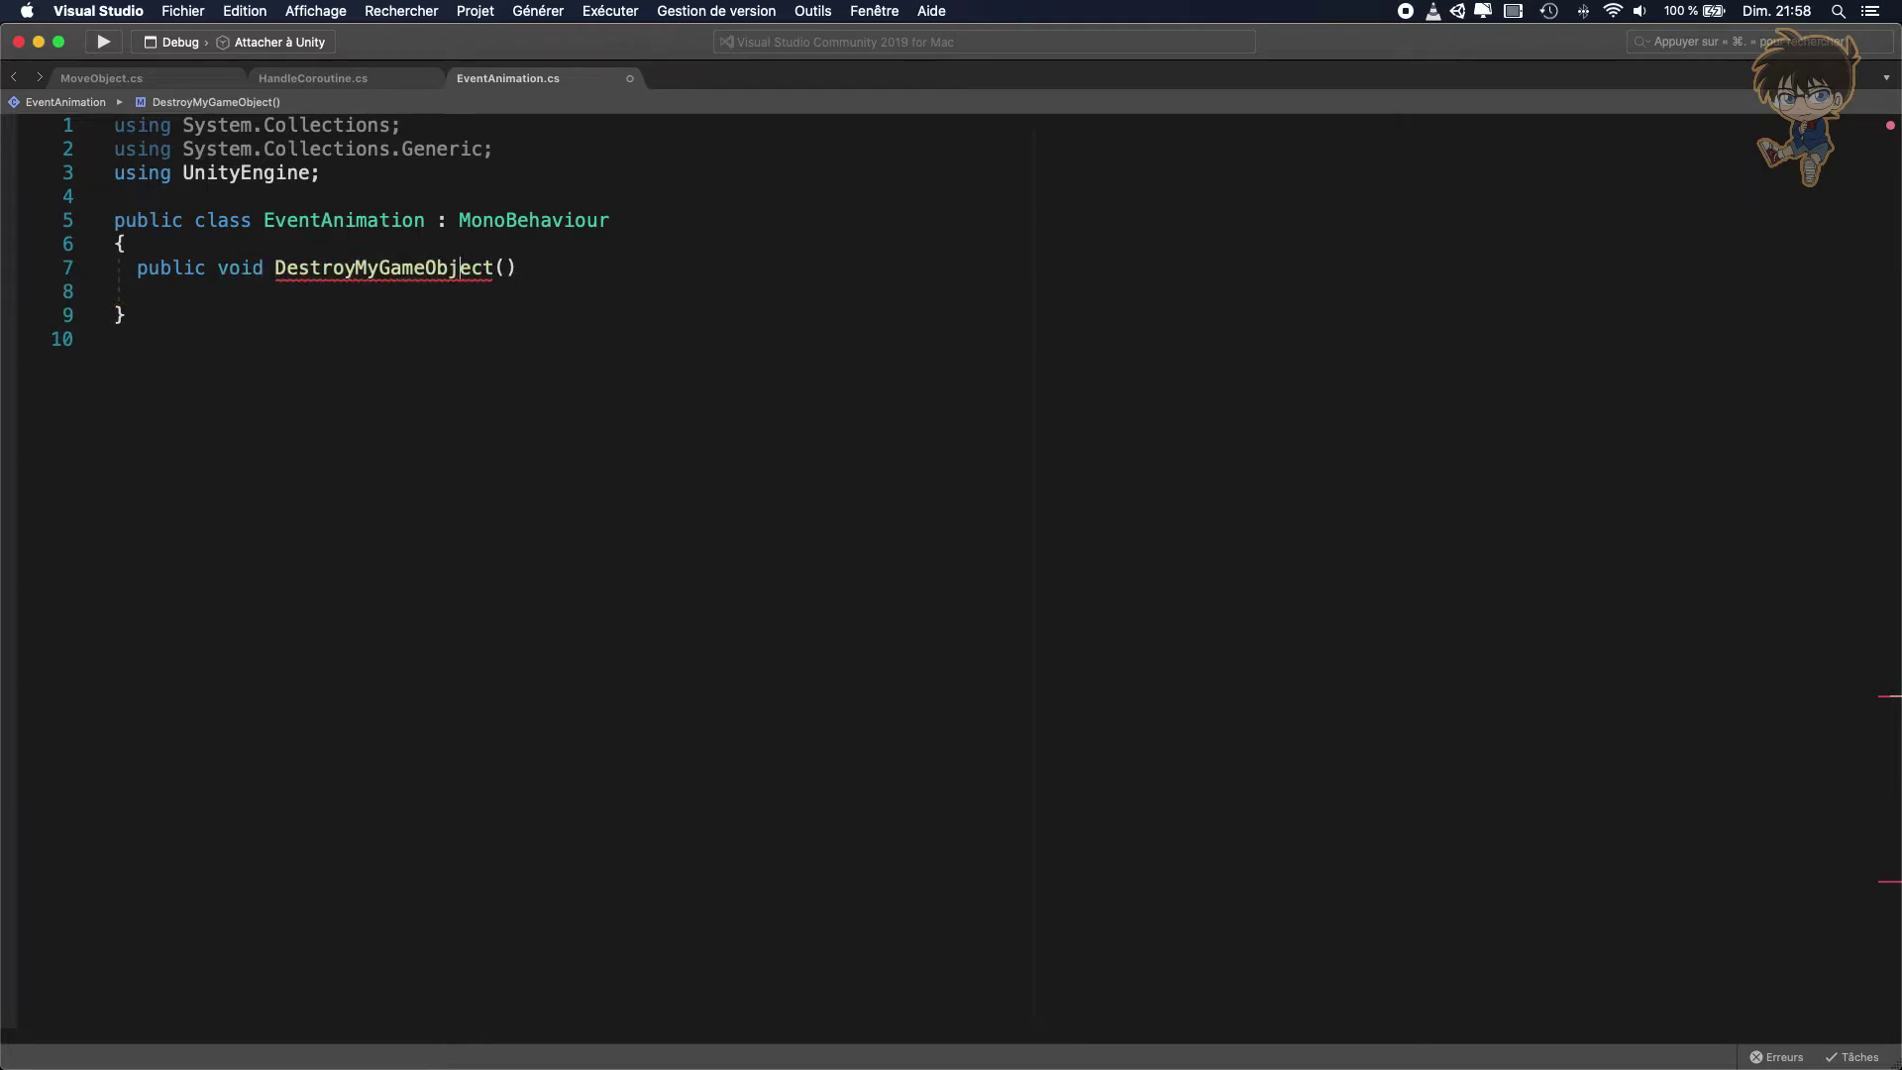
{"action": "key", "text": "End"}
{"action": "key", "text": "Return"}
{"action": "type", "text": "{"}
{"action": "key", "text": "Return"}
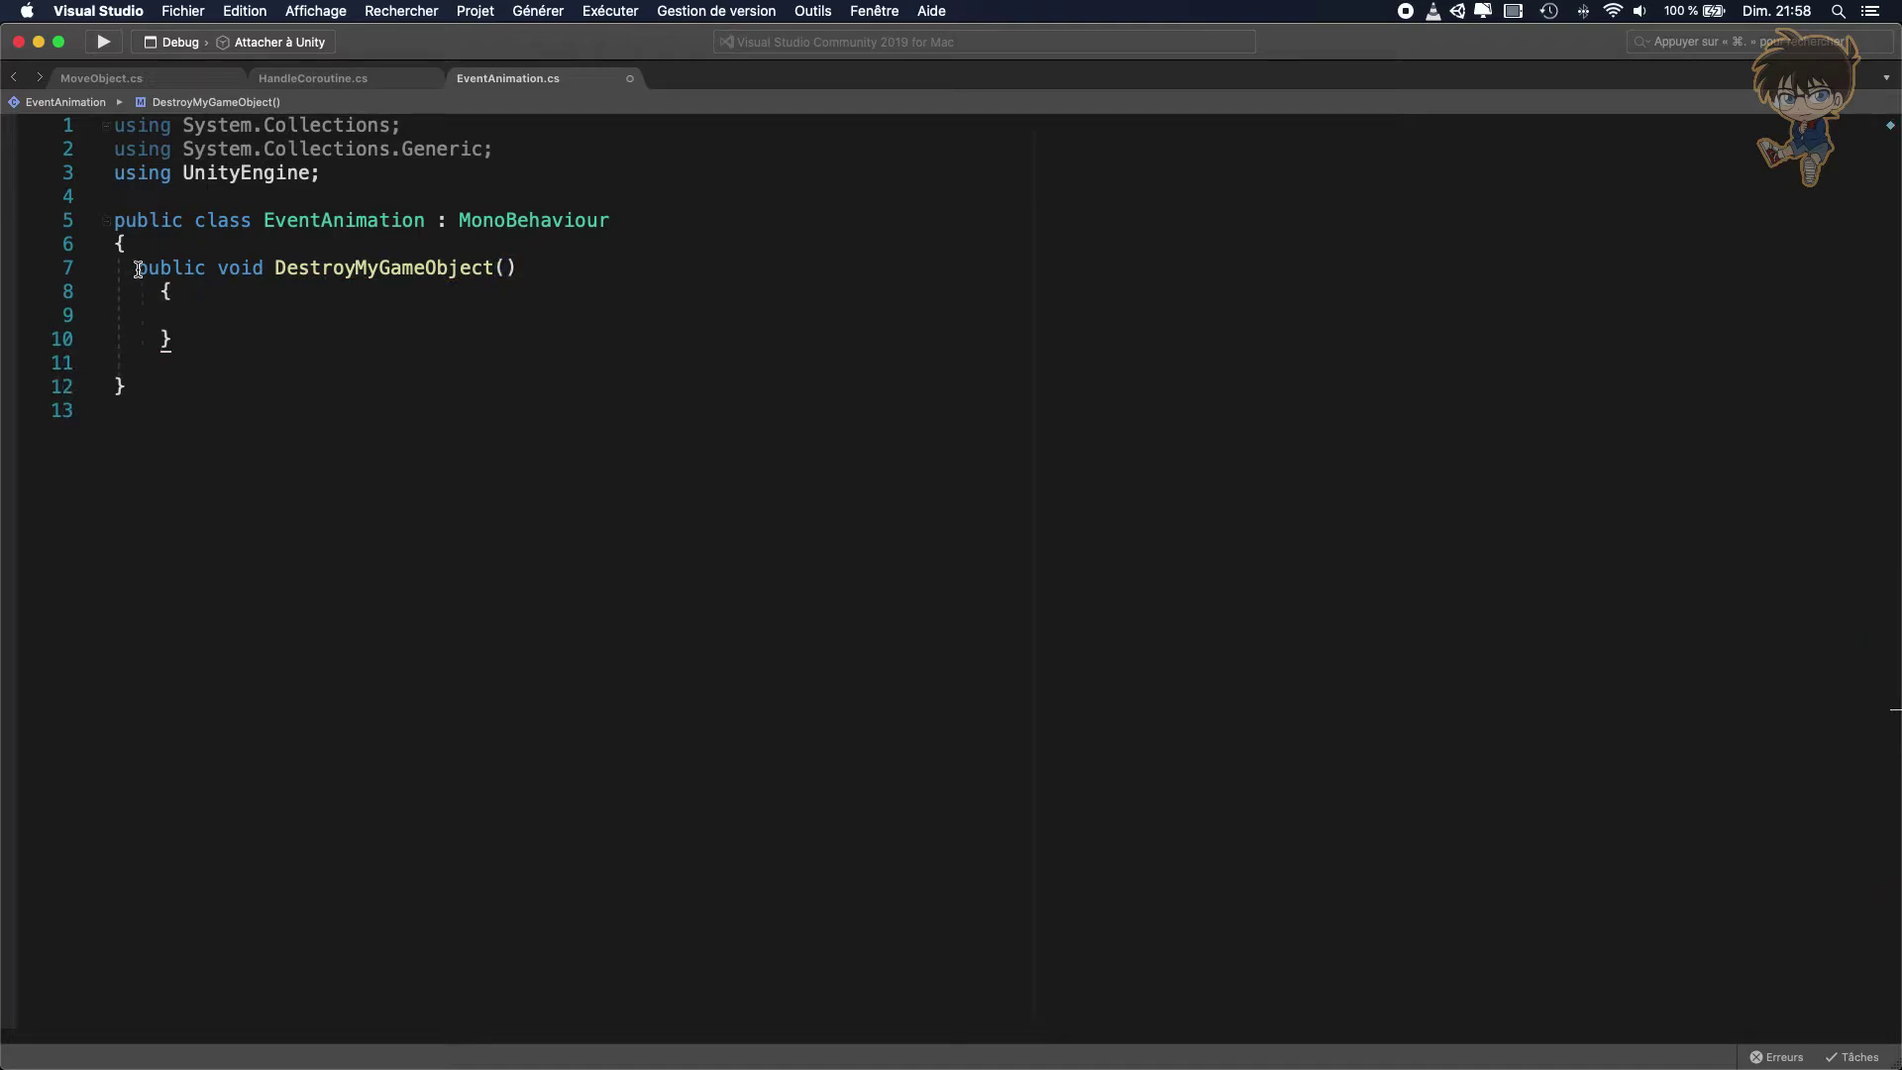
{"action": "key", "text": "Tab"}
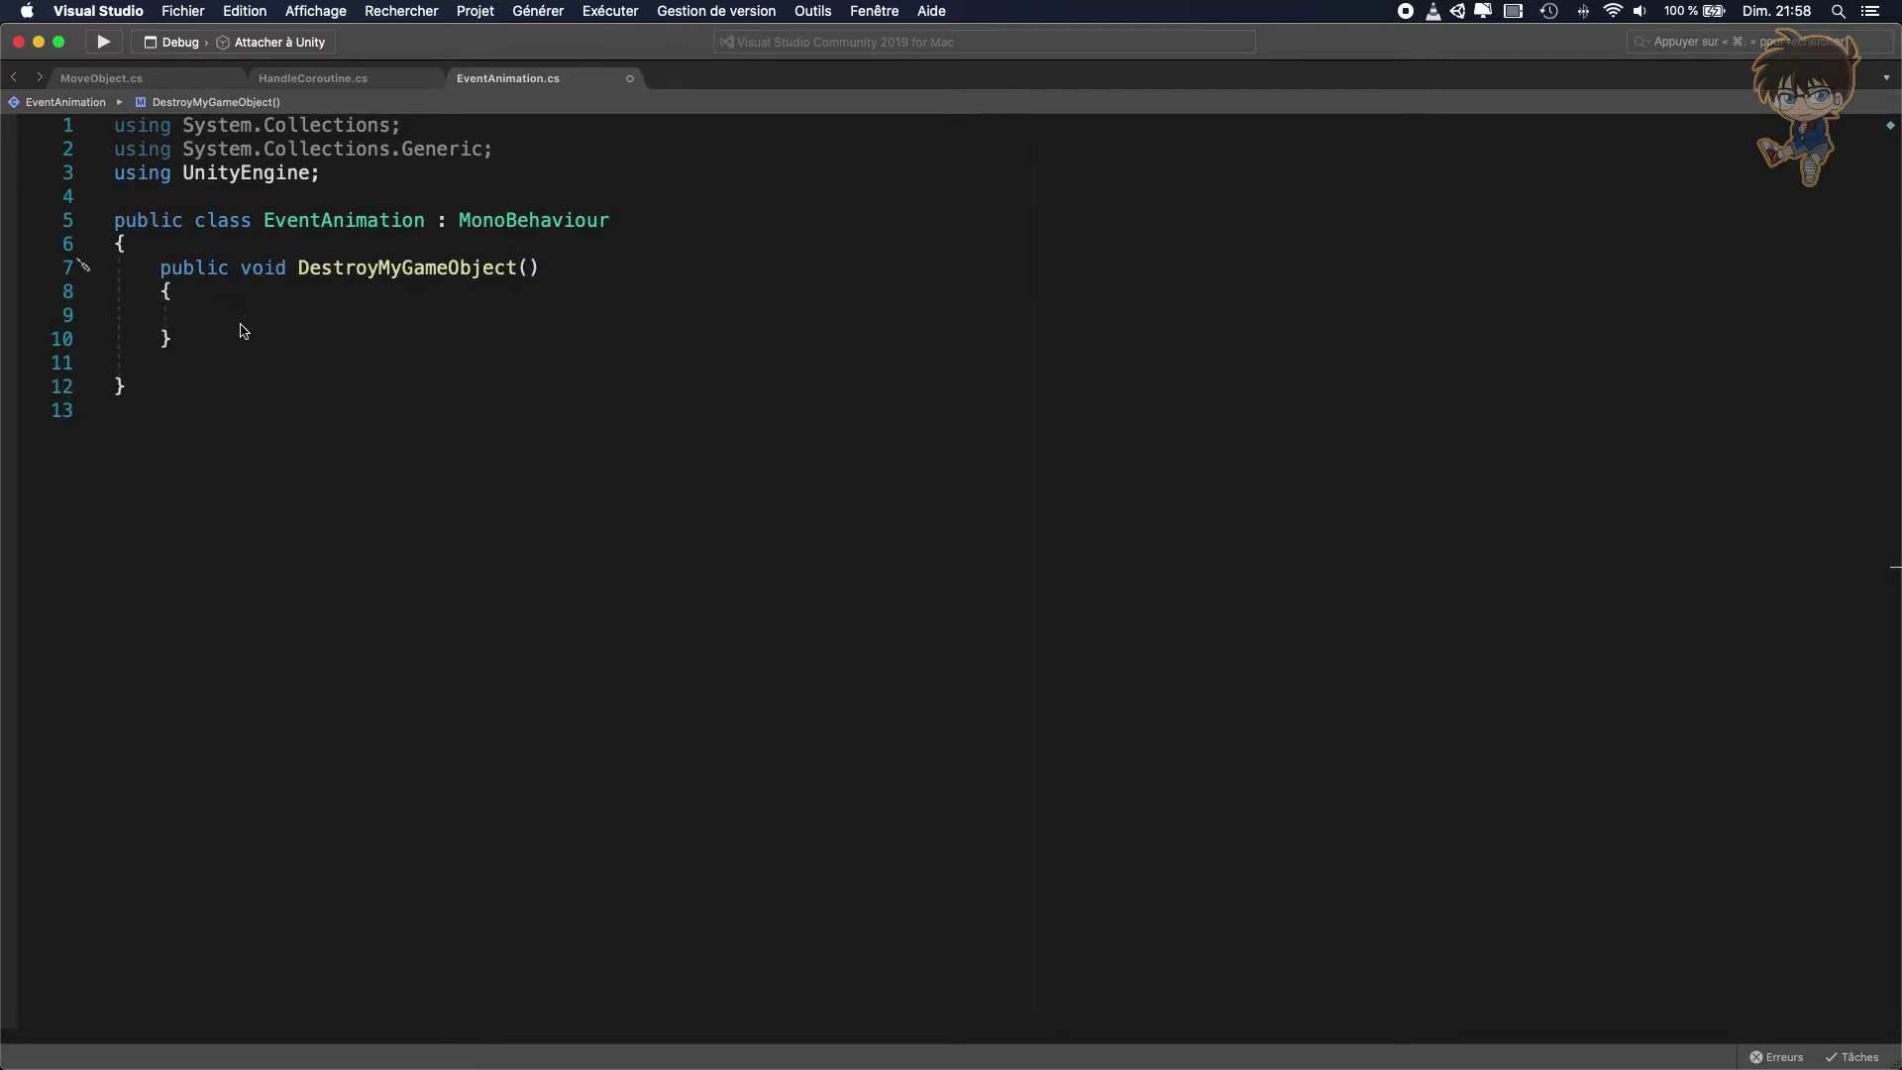
Add Destroy(gameObject); inside the DestroyMyGameObject method body
{"action": "left_click", "coordinate": [270, 315]}
{"action": "type", "text": "destr"}
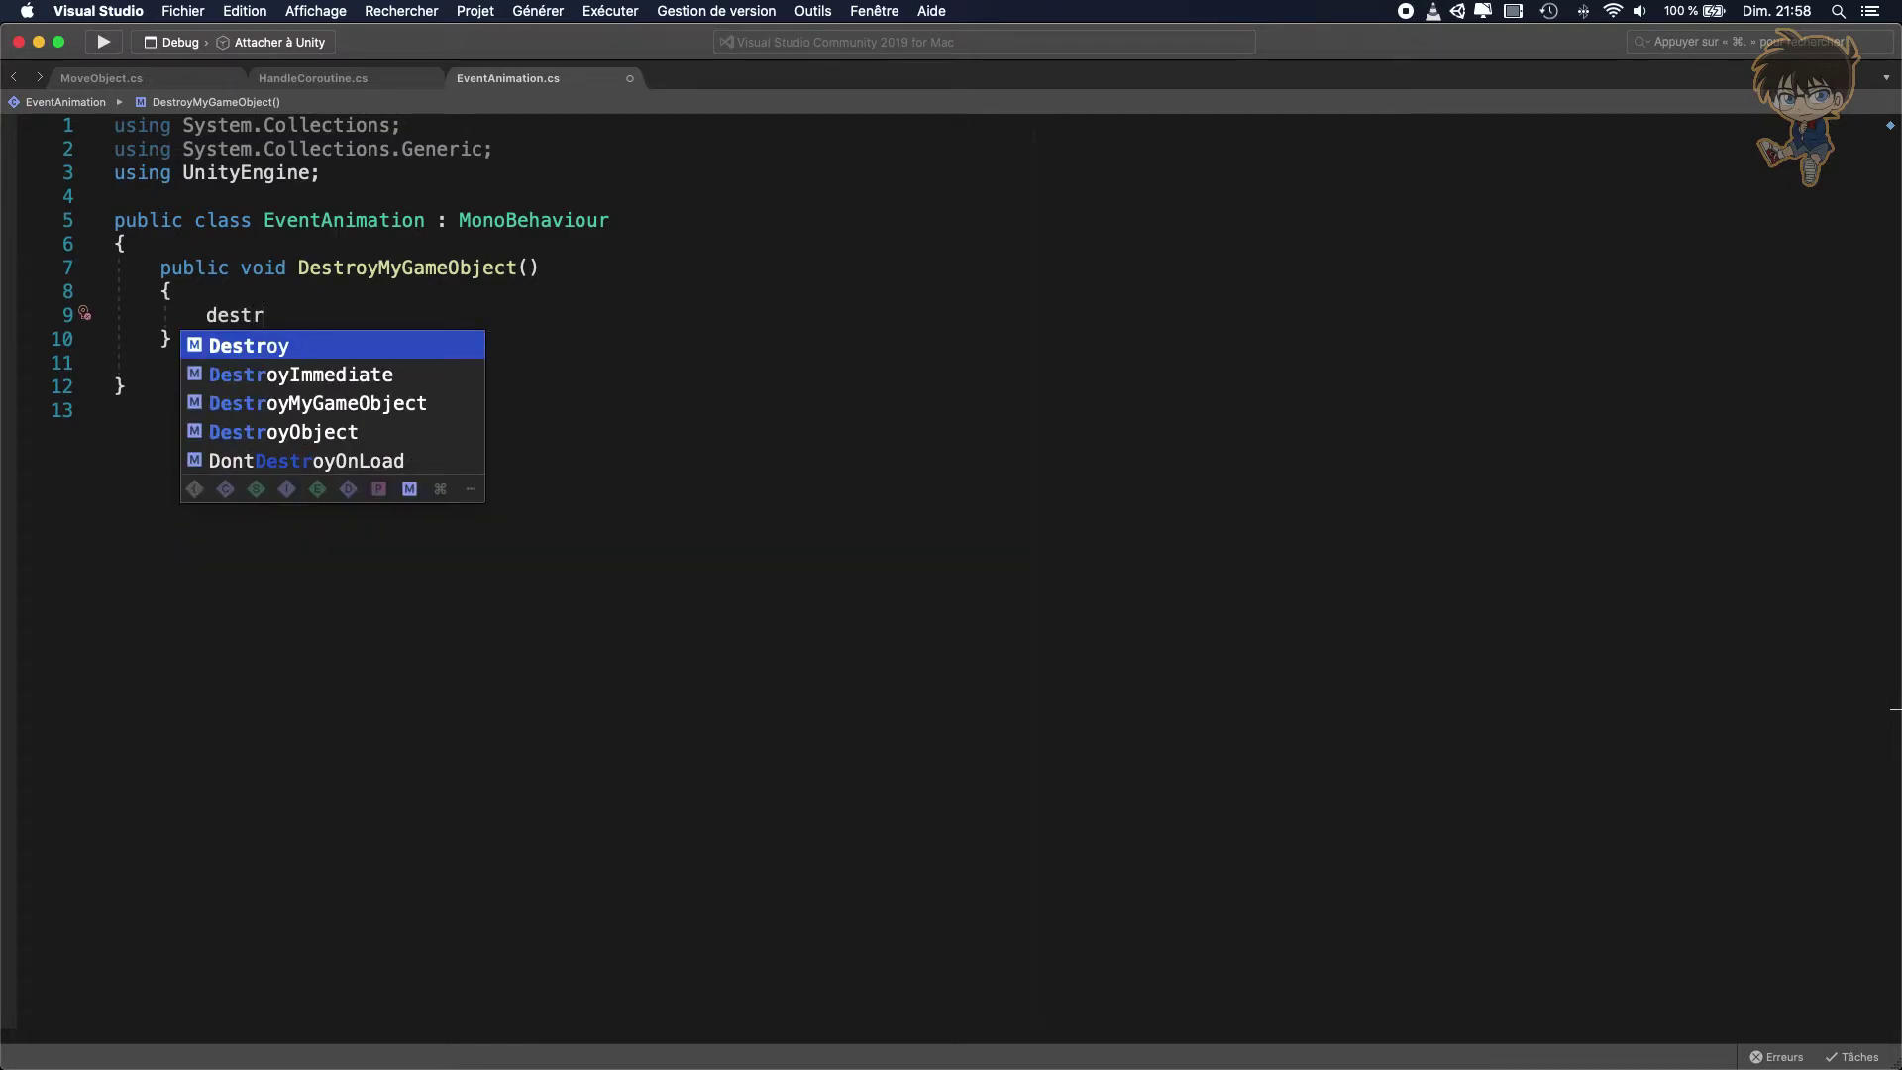
{"action": "key", "text": "Return"}
{"action": "type", "text": "(ga"}
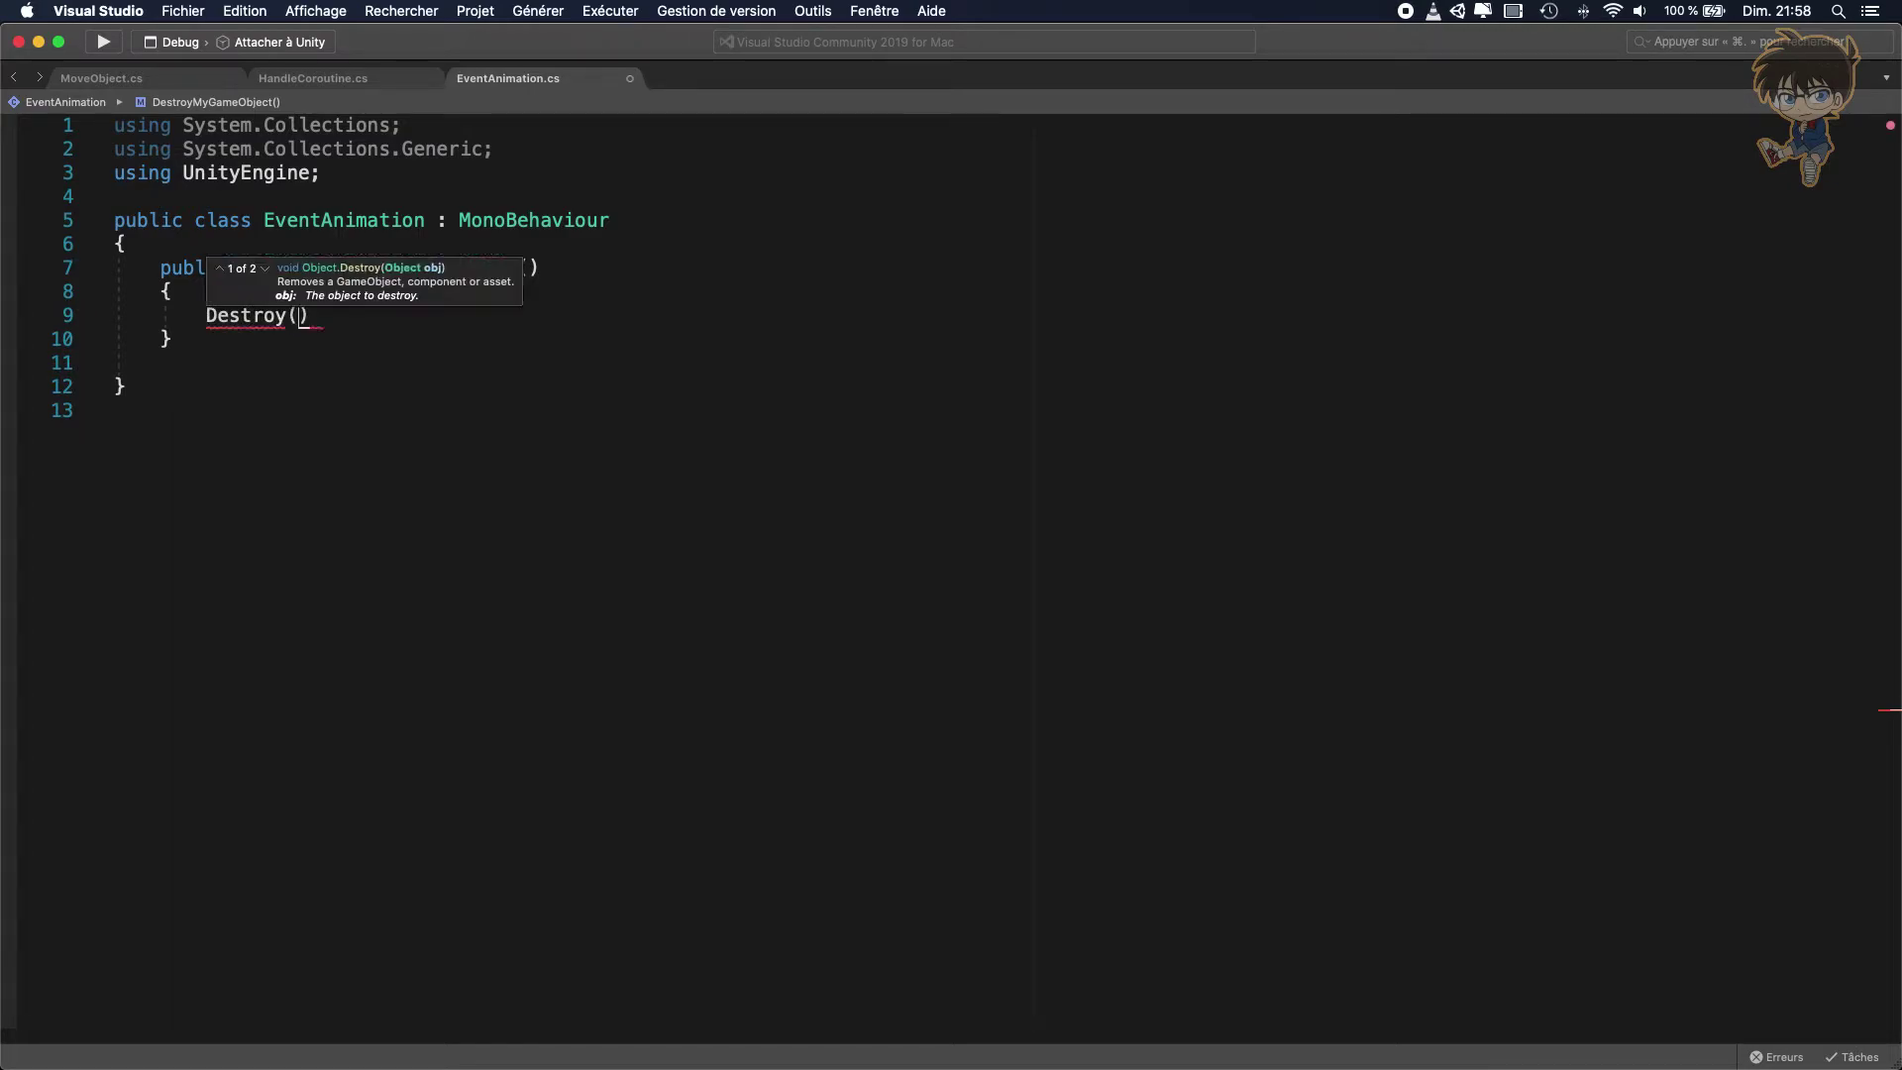
{"action": "key", "text": "Return"}
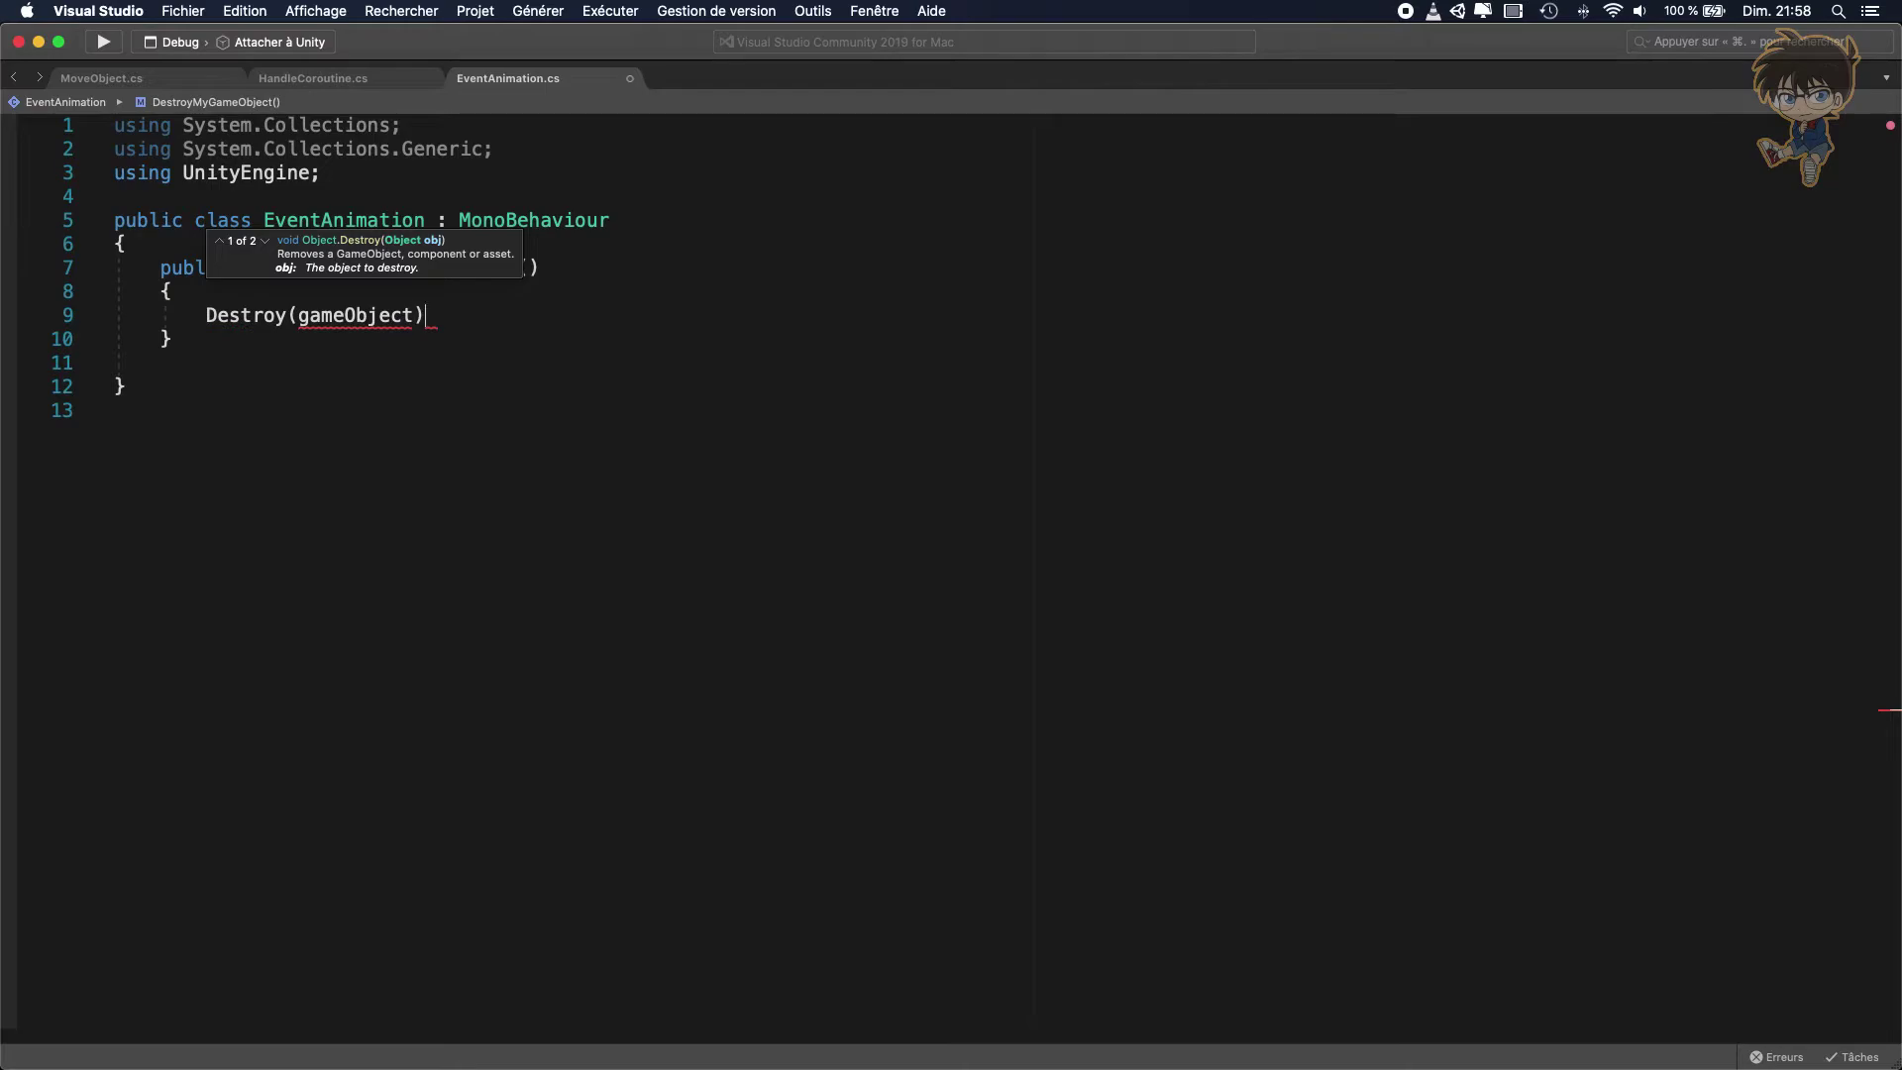
{"action": "key", "text": "Right"}
{"action": "type", "text": ";"}
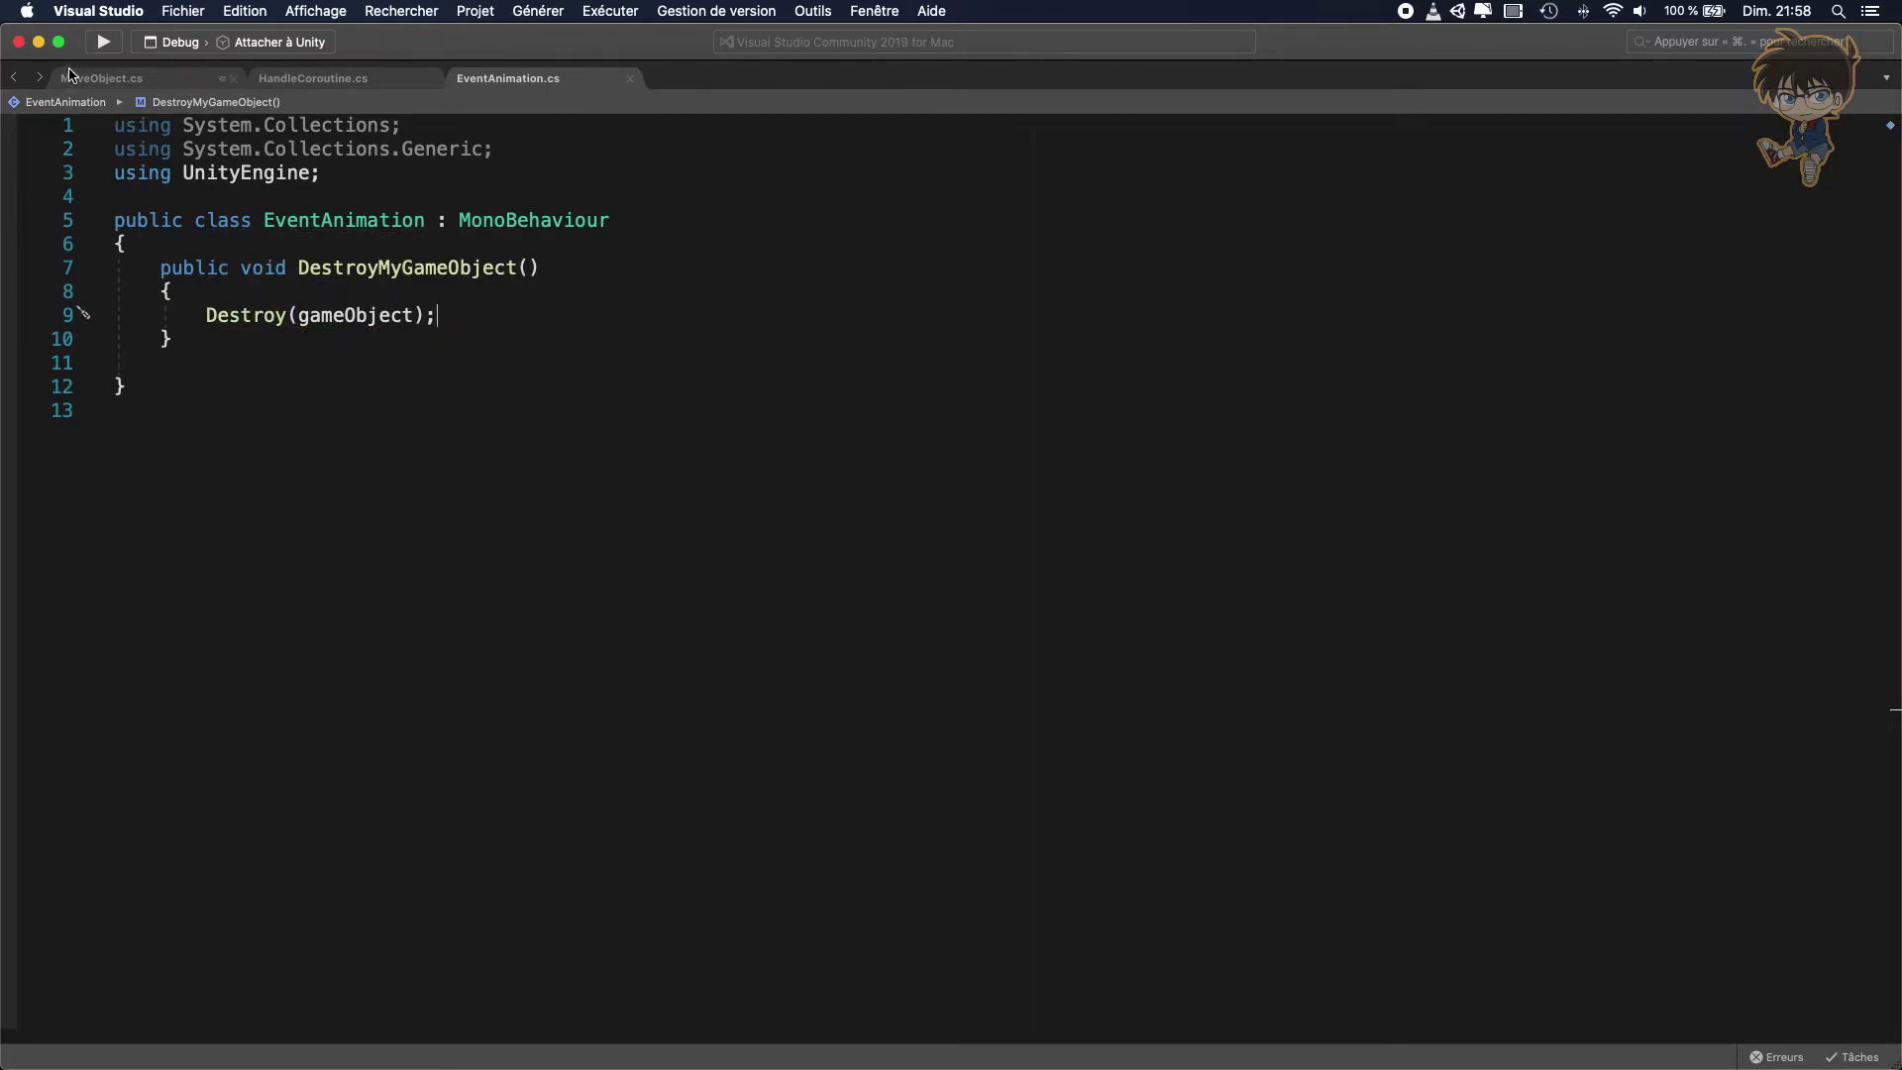
Add the Event Animation script component to the Cube and scrub the Rotation clip to frame 60
{"action": "left_click", "coordinate": [39, 42]}
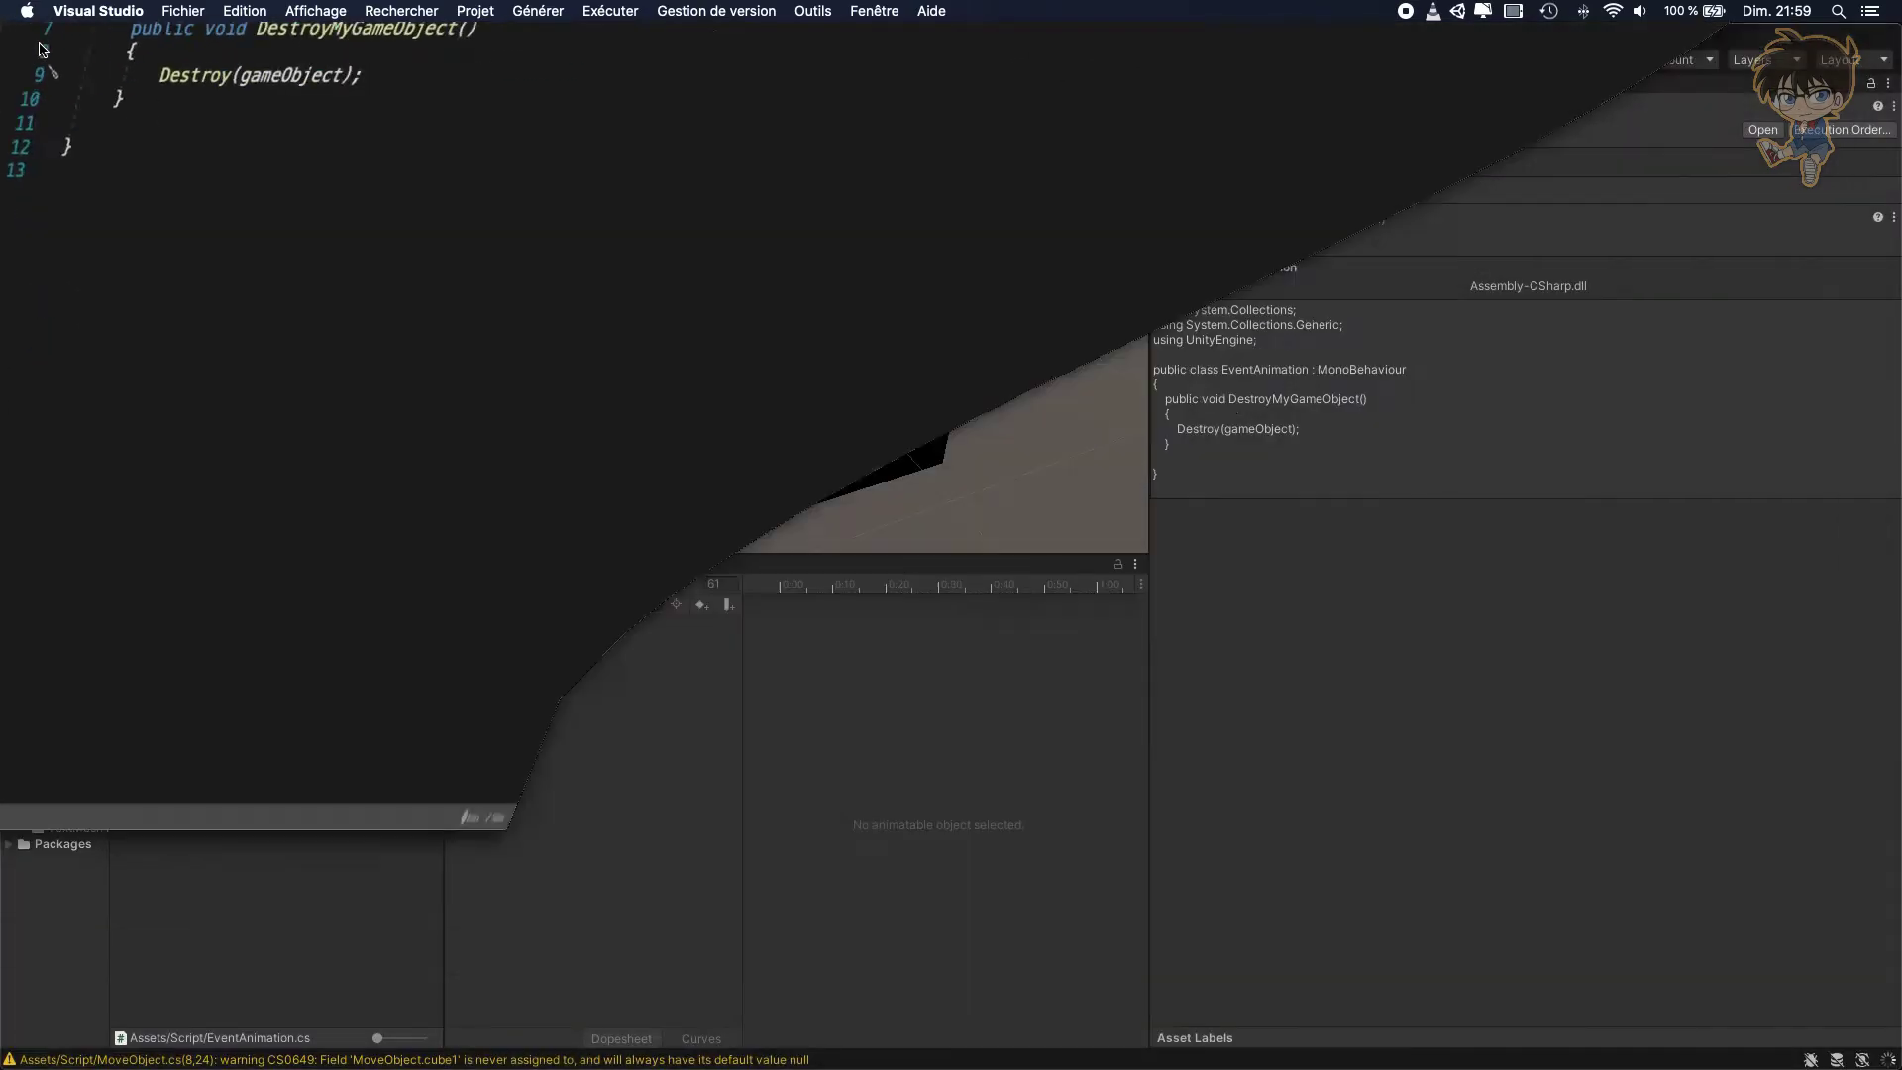
{"action": "left_click", "coordinate": [105, 171]}
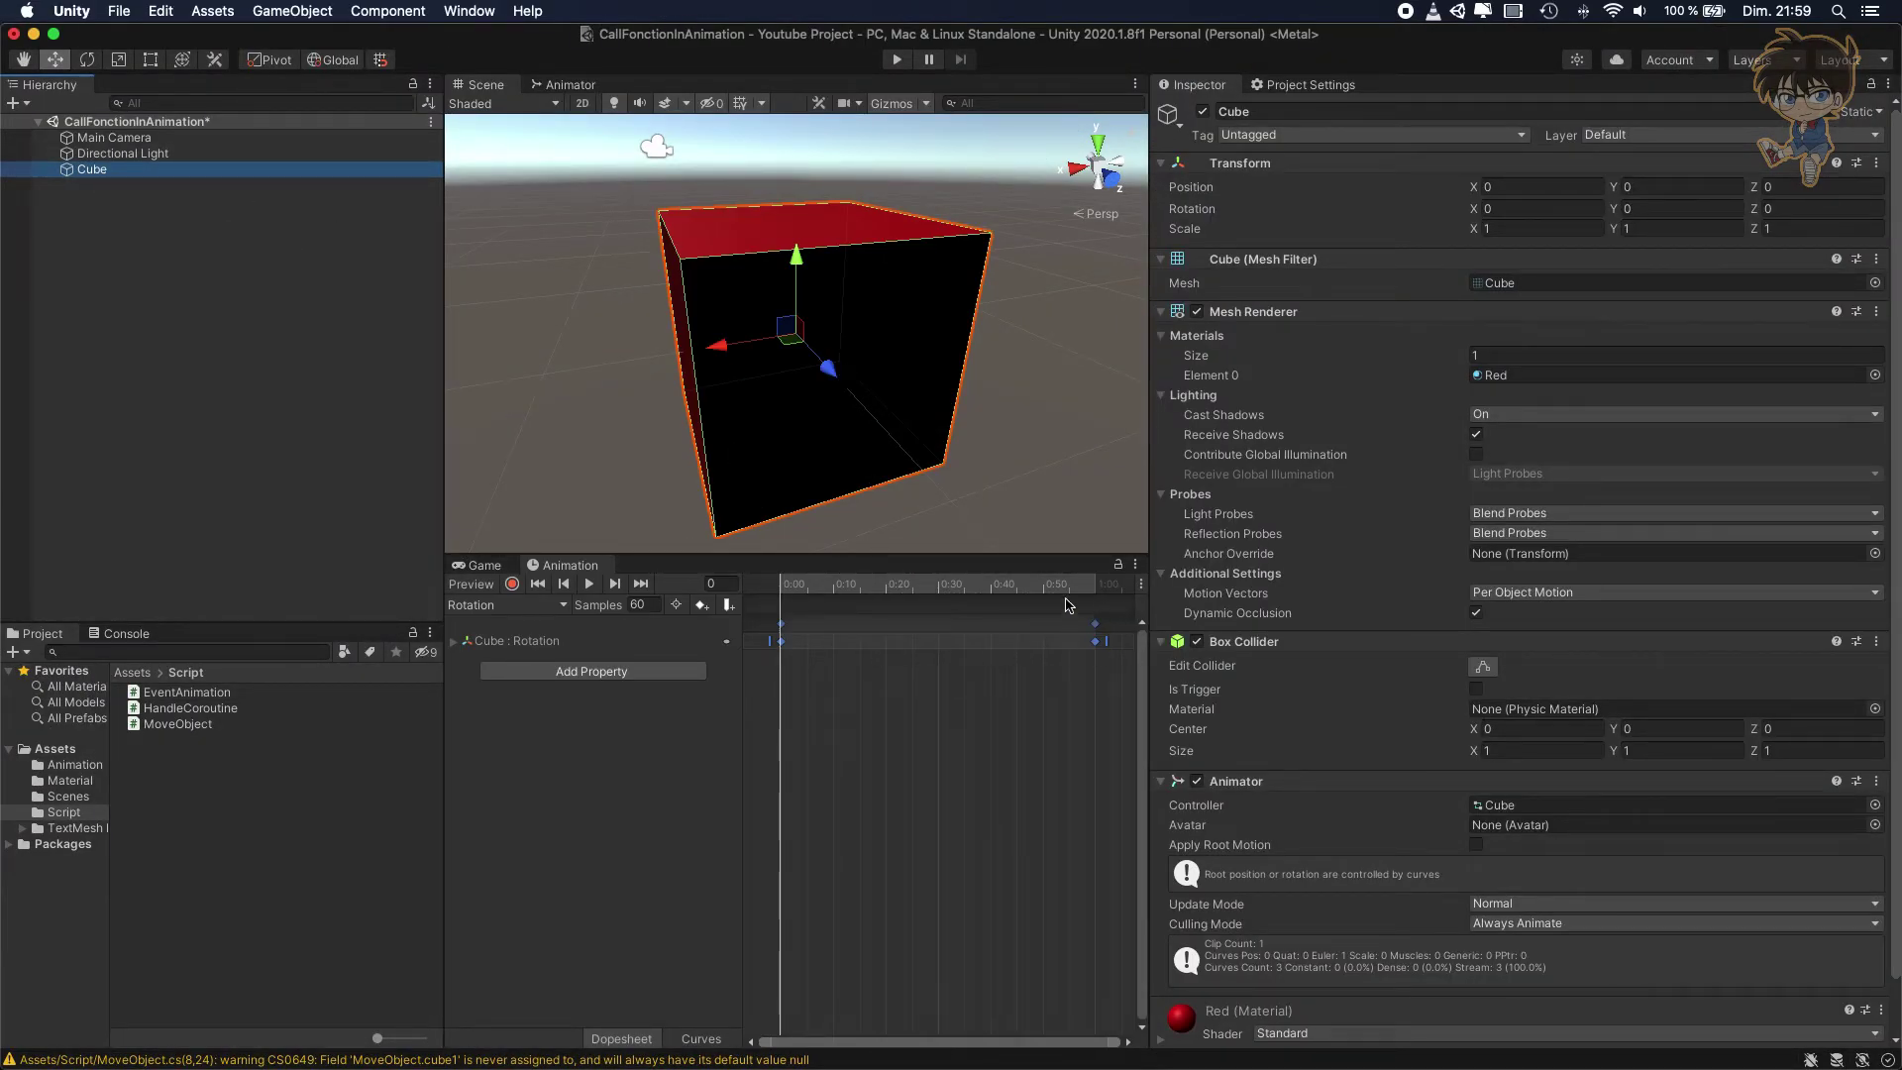
{"action": "scroll", "coordinate": [1409, 692], "scroll_direction": "down", "scroll_amount": 2}
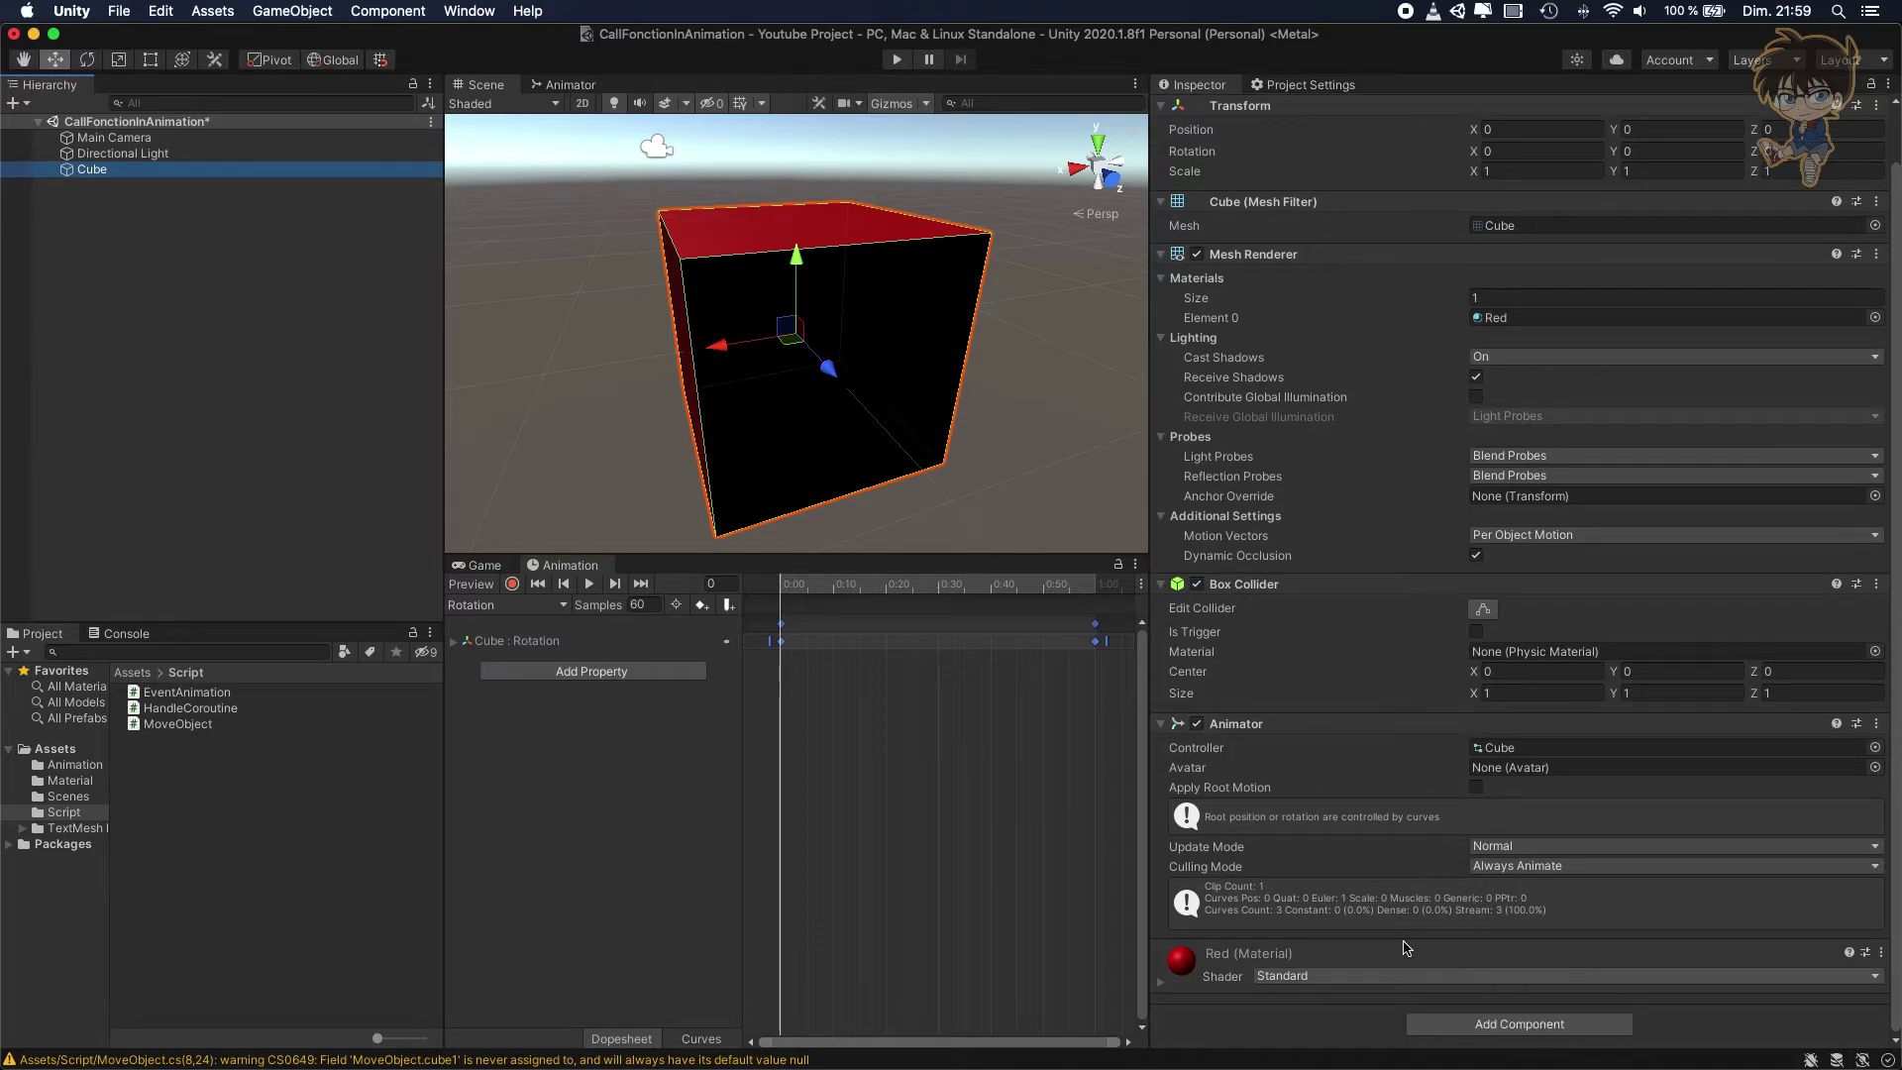
{"action": "left_click", "coordinate": [1472, 1014]}
{"action": "type", "text": "han"}
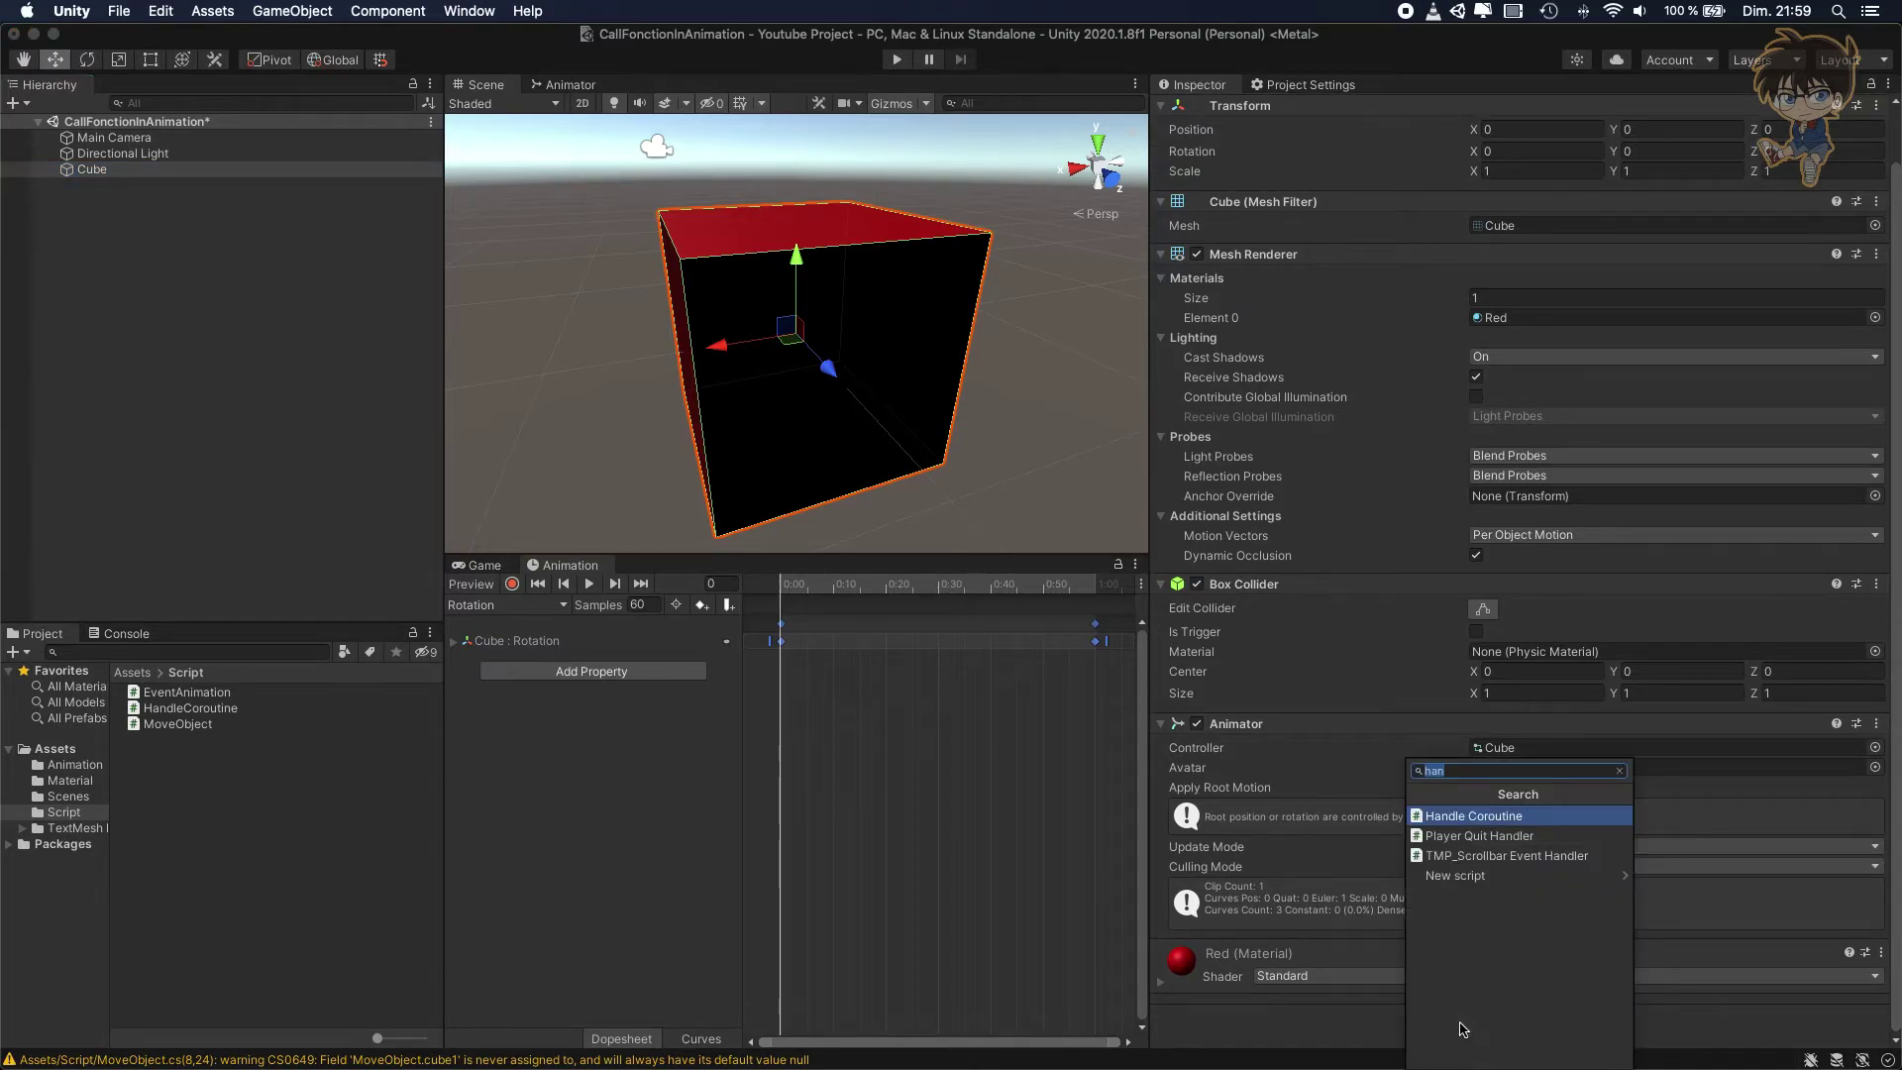
{"action": "type", "text": "eve"}
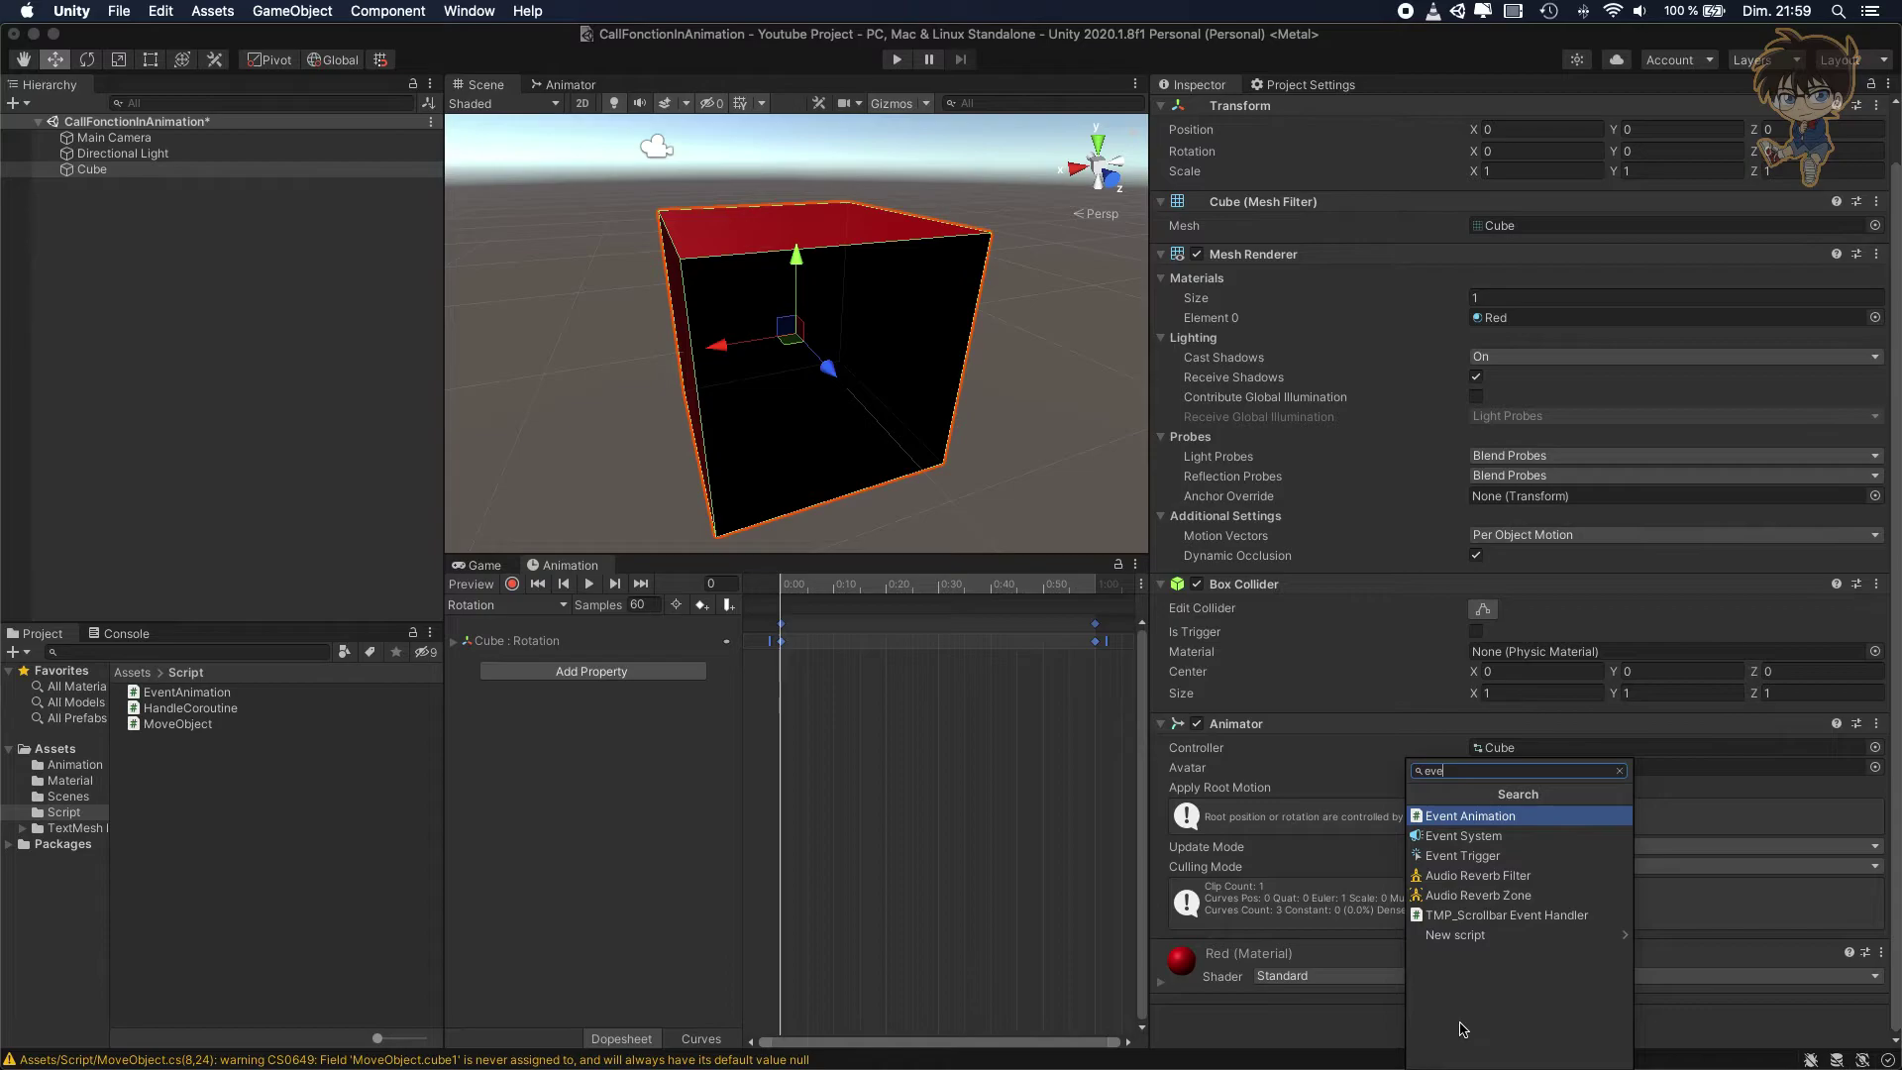
{"action": "key", "text": "Return"}
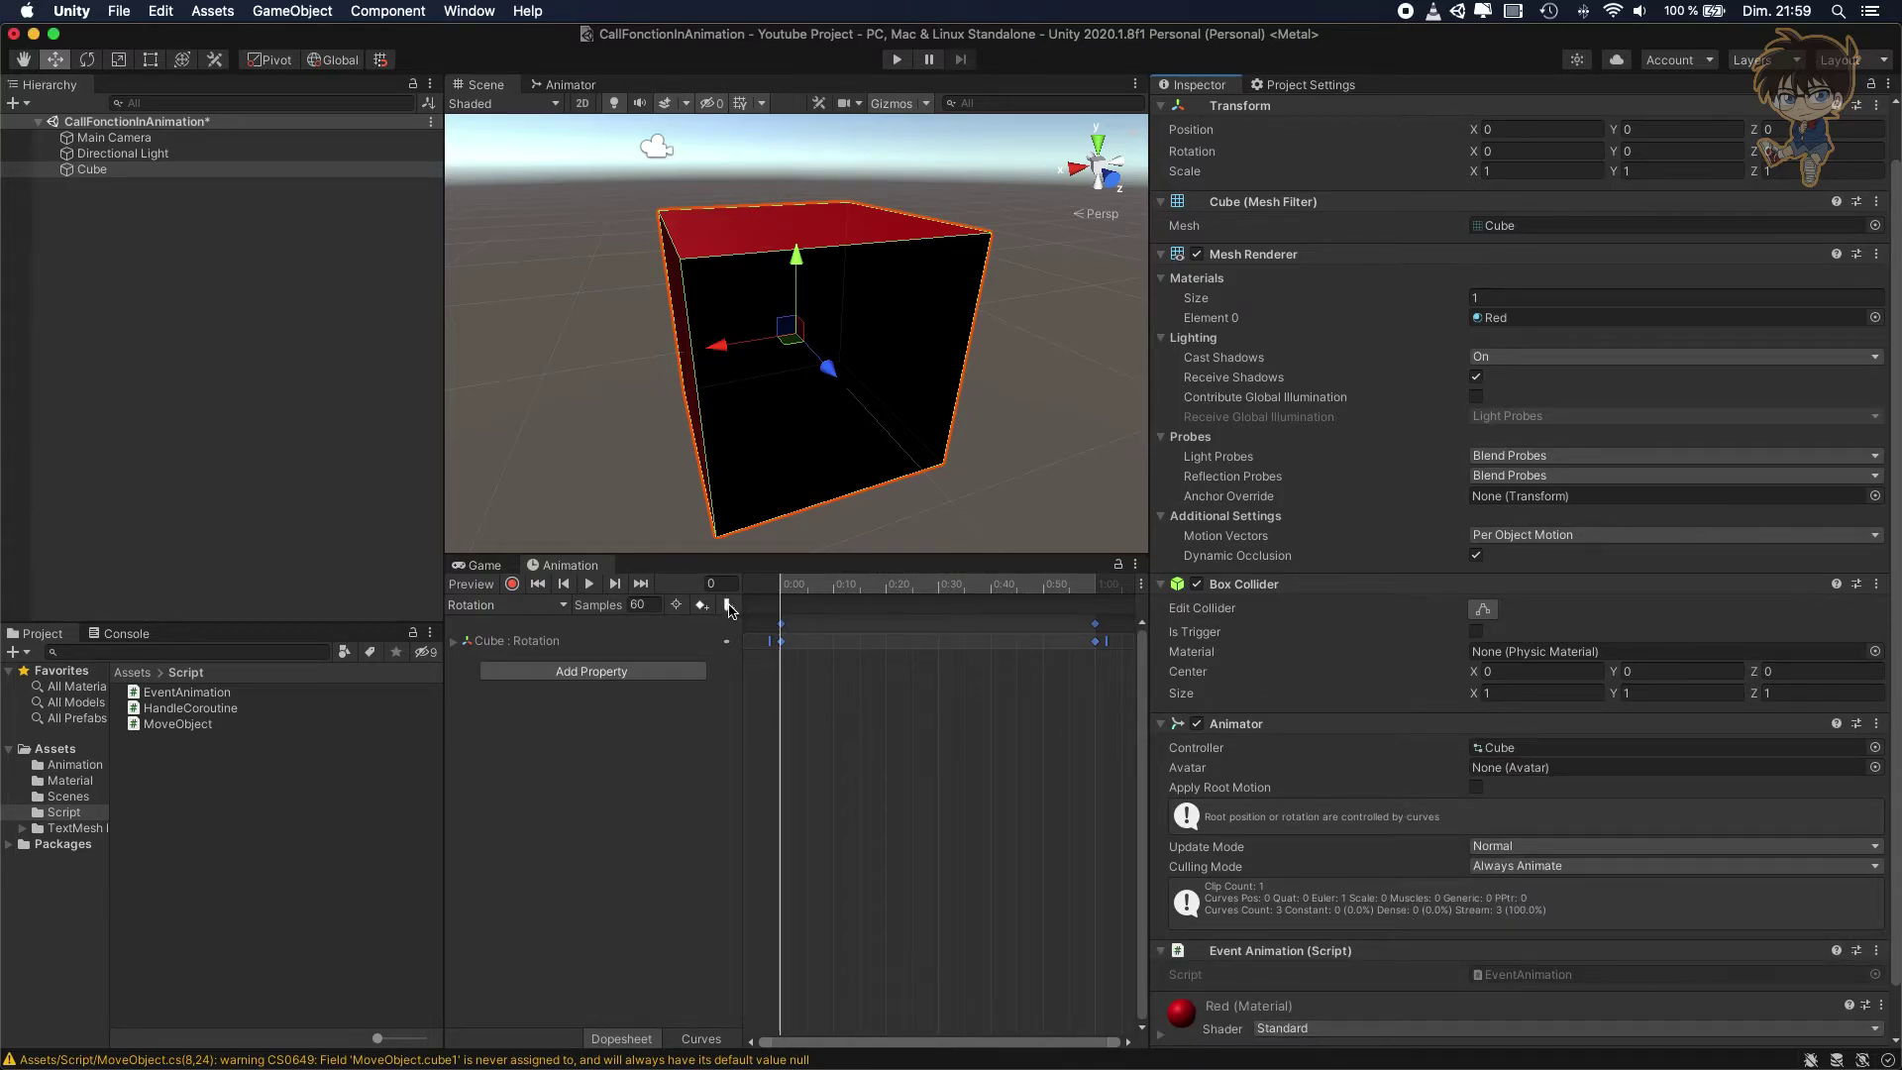
{"action": "left_click", "coordinate": [784, 584]}
{"action": "left_click_drag", "start_coordinate": [784, 584], "coordinate": [1095, 606]}
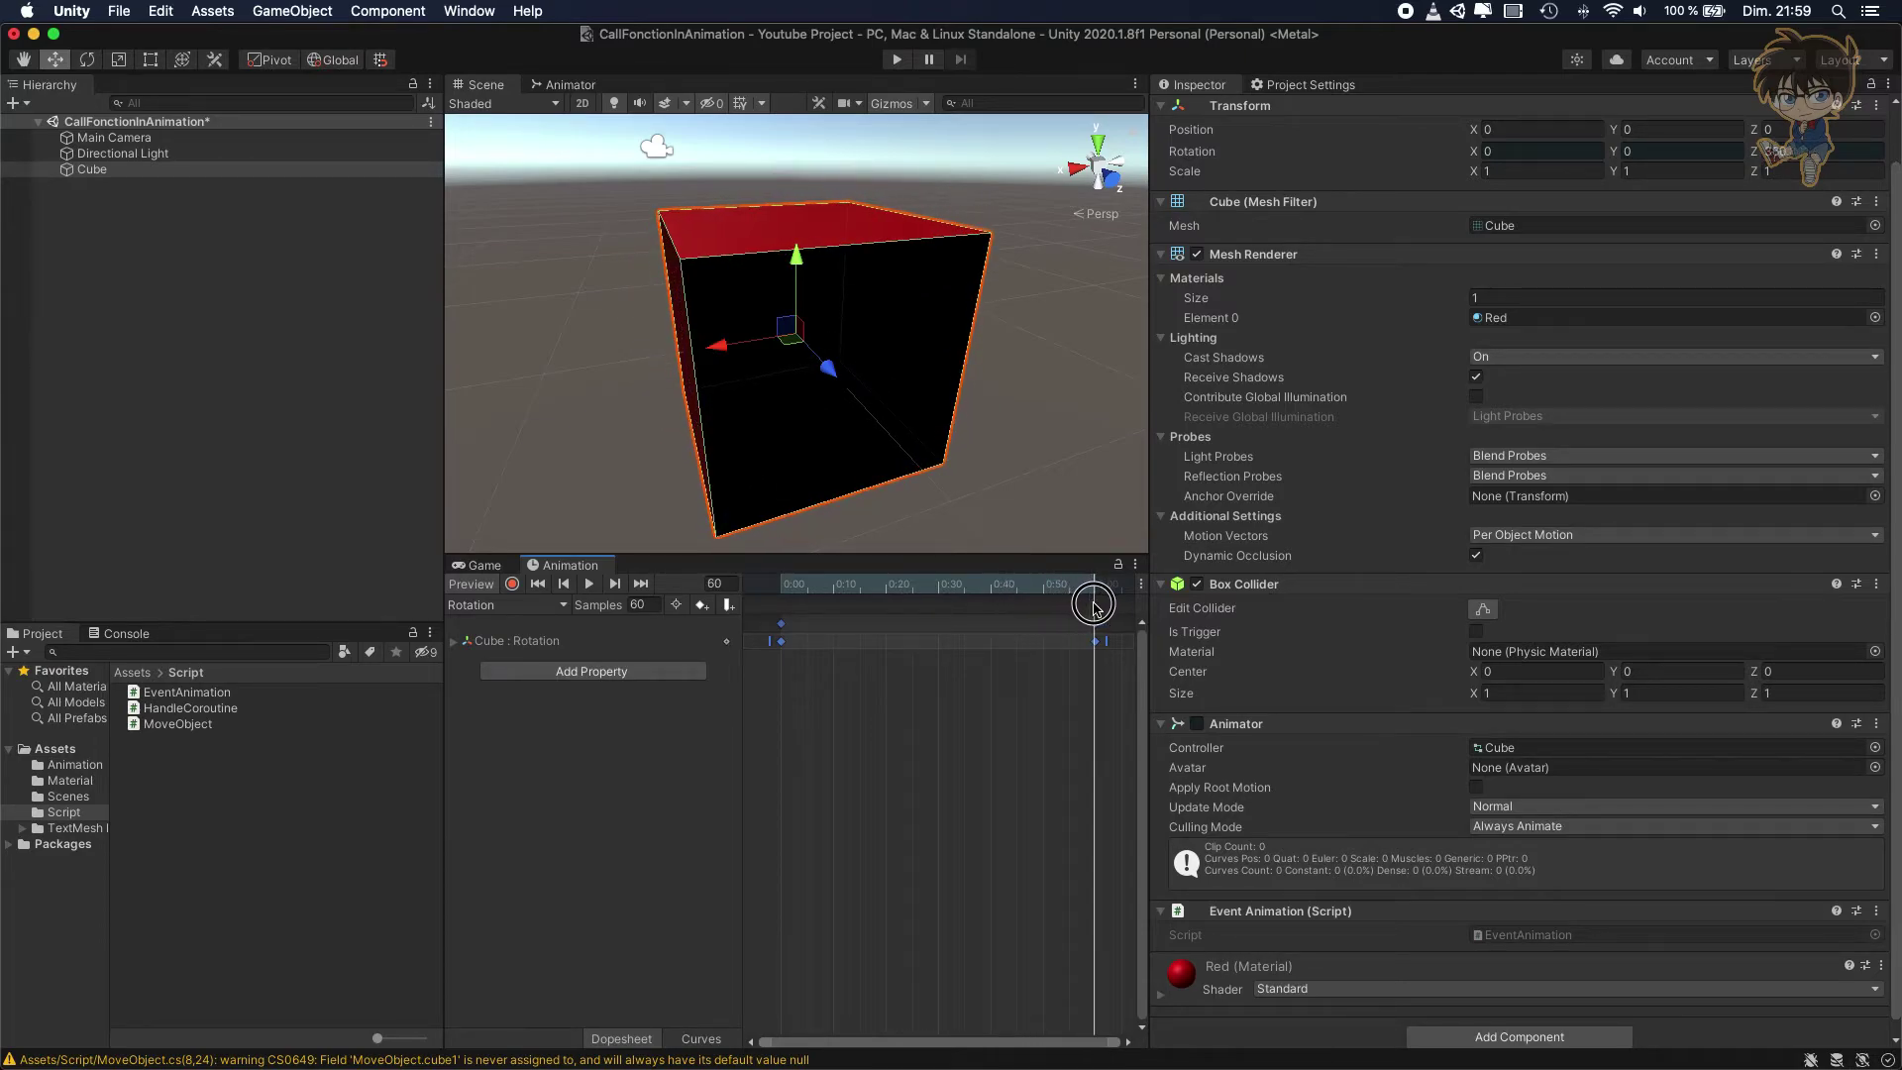
Add an animation event at frame 60 calling DestroyMyGameObject, then scrub the clip to check it
{"action": "left_click", "coordinate": [729, 606]}
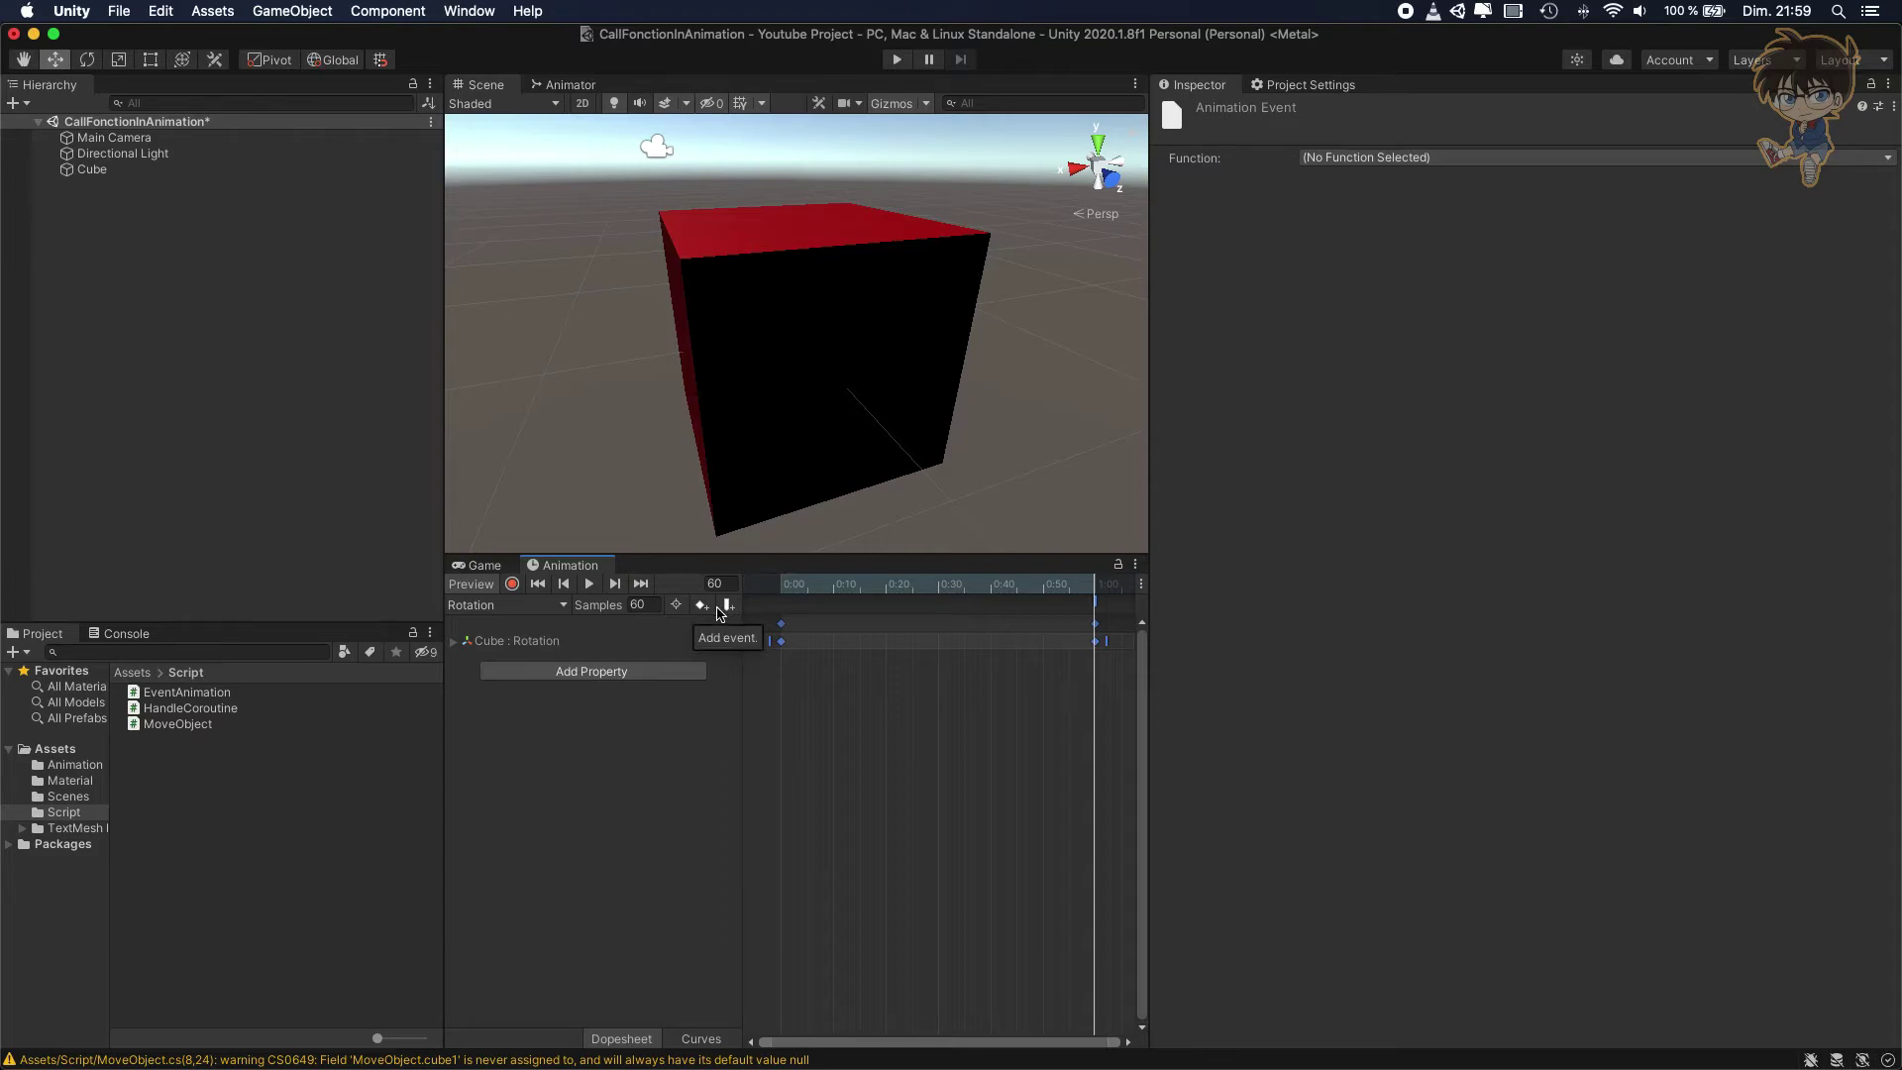
{"action": "left_click", "coordinate": [1392, 158]}
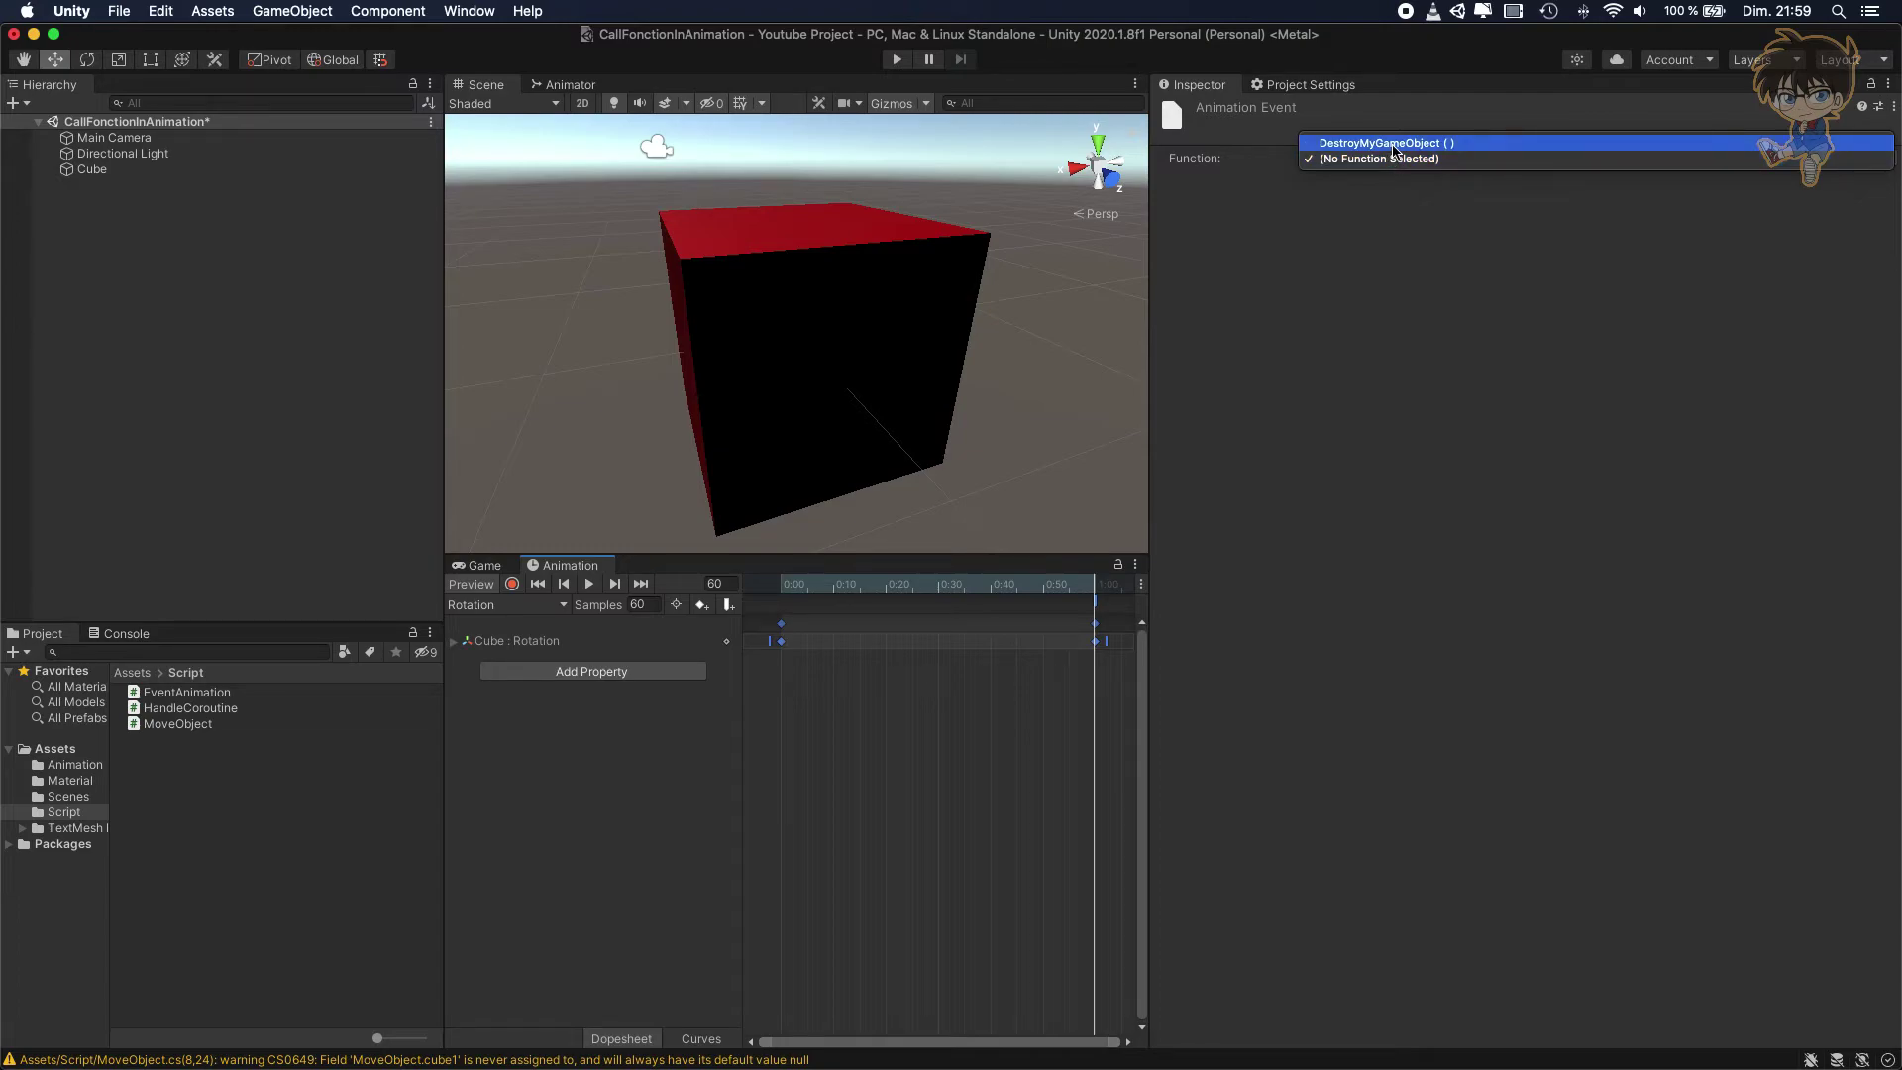
{"action": "left_click", "coordinate": [1394, 146]}
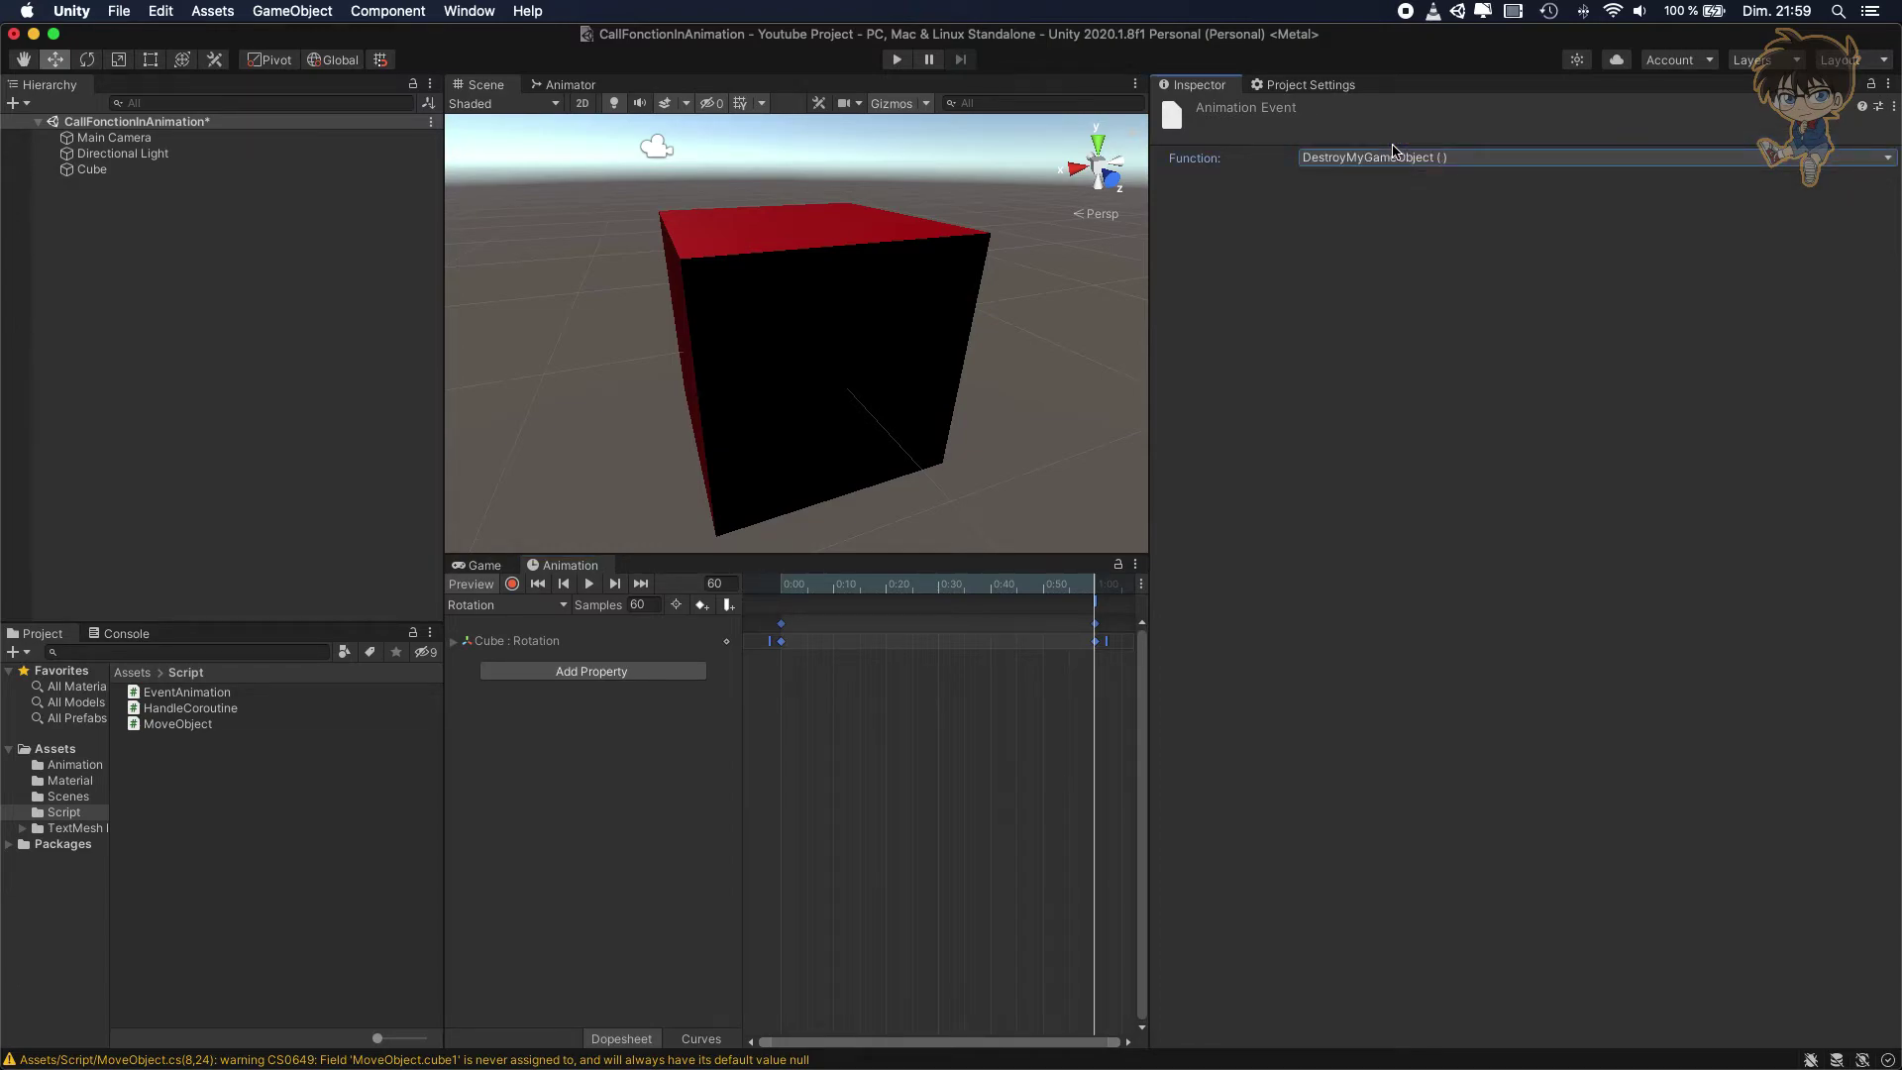
{"action": "mouse_move", "coordinate": [1094, 591]}
{"action": "left_mouse_down"}
{"action": "mouse_move", "coordinate": [777, 574]}
{"action": "mouse_move", "coordinate": [1093, 597]}
{"action": "left_mouse_up"}
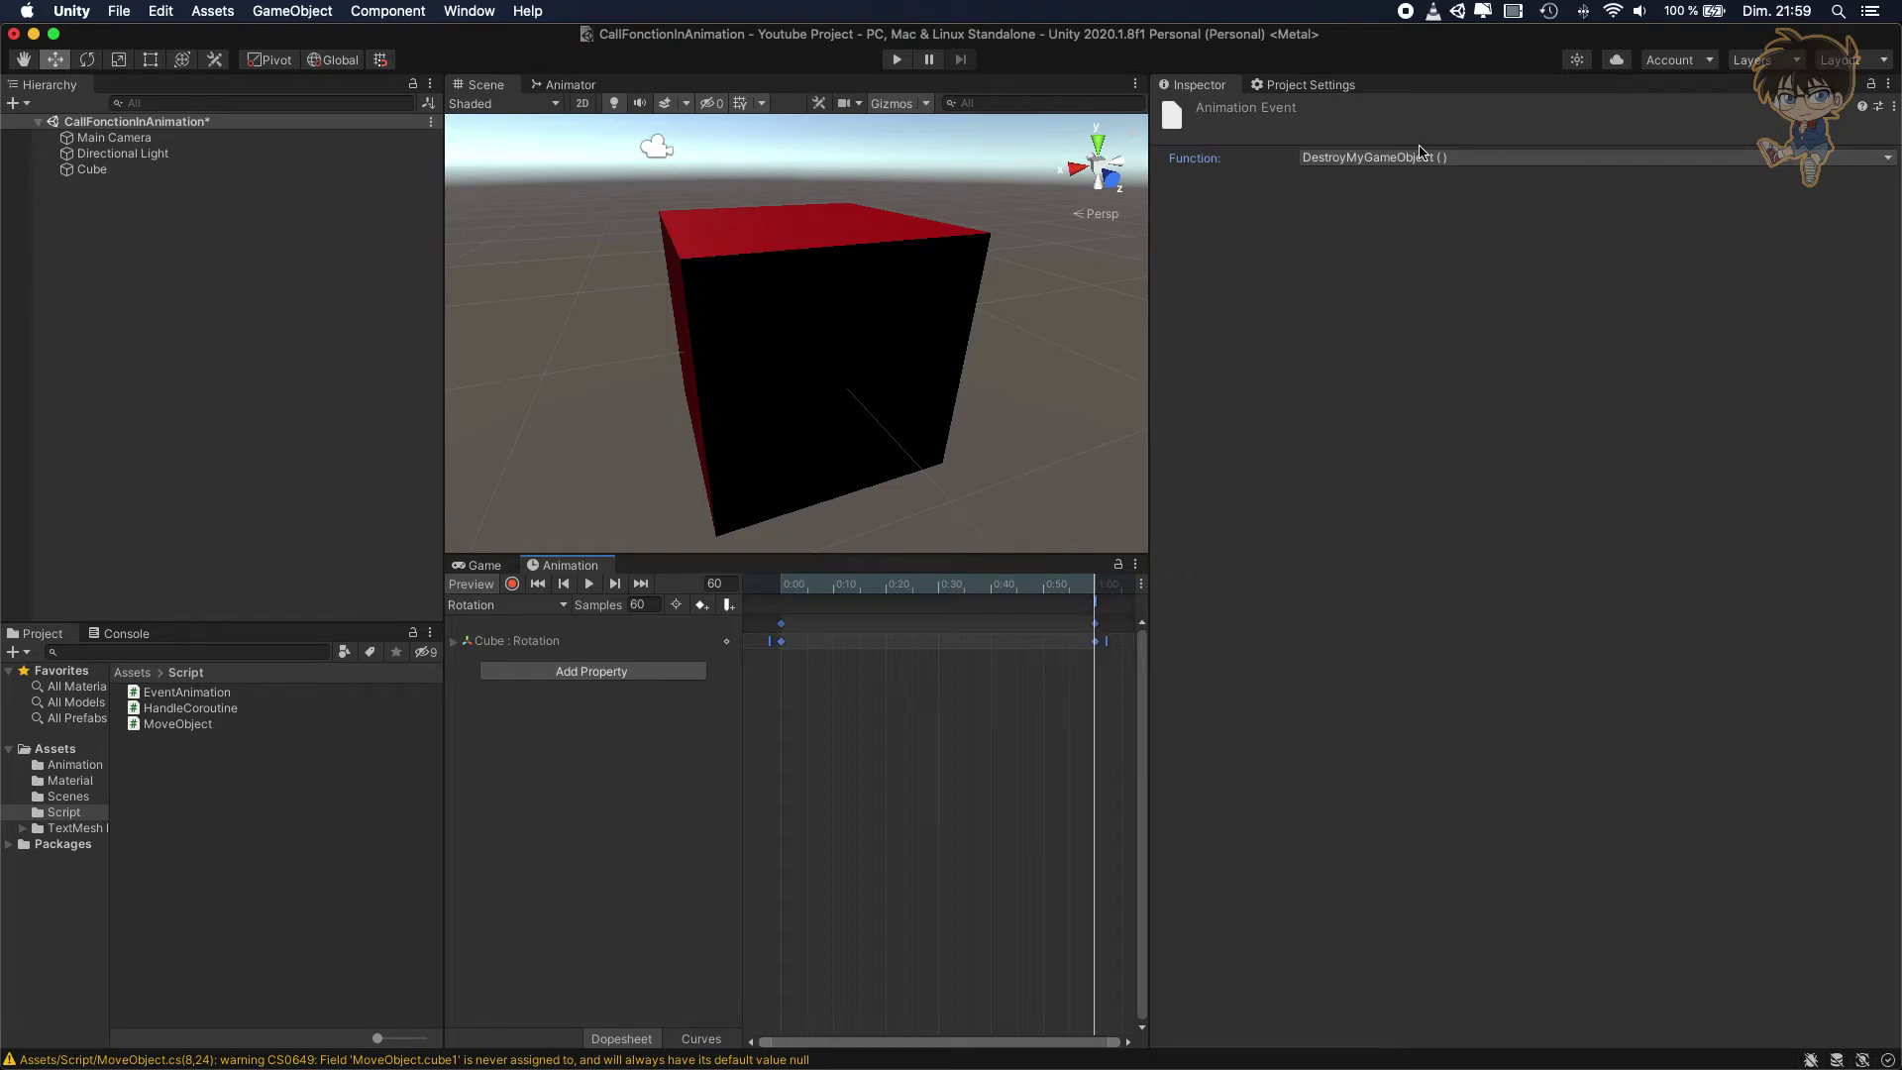
{"action": "mouse_move", "coordinate": [1098, 601]}
{"action": "left_mouse_down"}
{"action": "mouse_move", "coordinate": [913, 600]}
{"action": "mouse_move", "coordinate": [1088, 606]}
{"action": "left_mouse_up"}
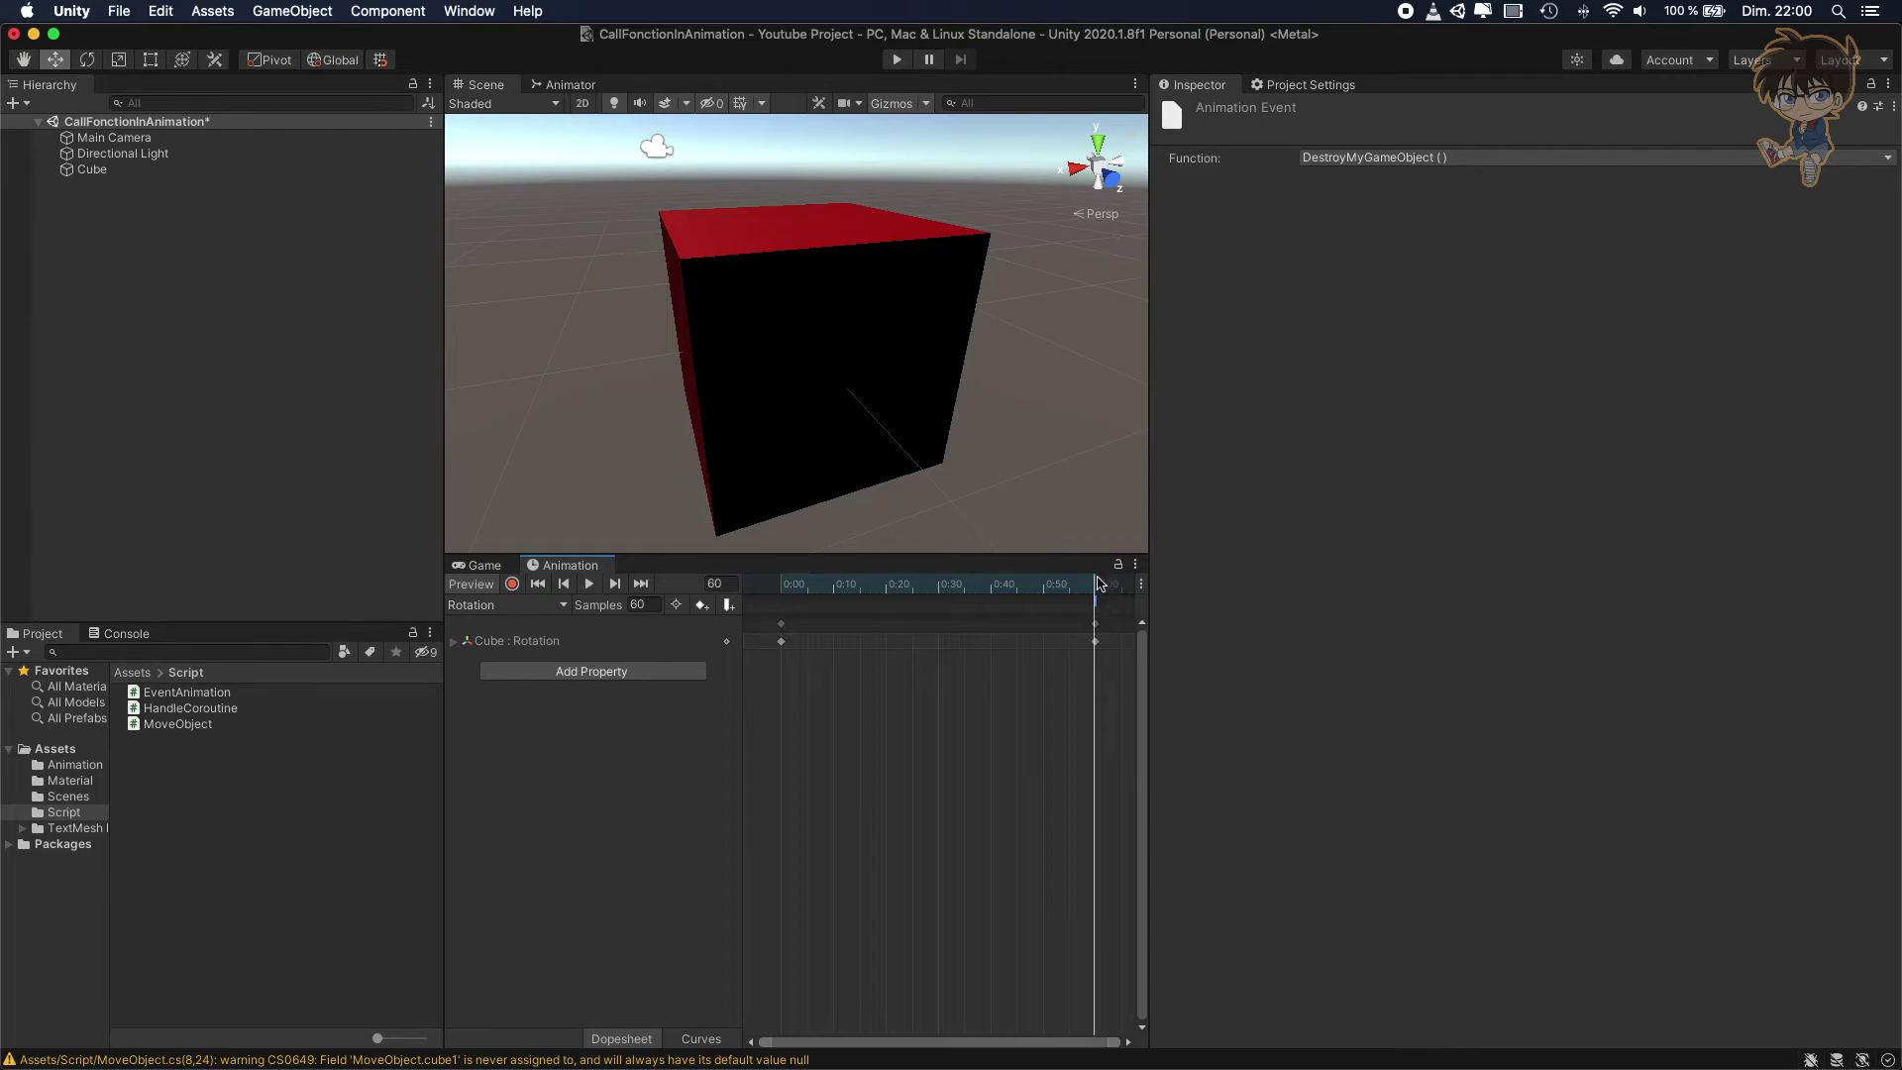
{"action": "mouse_move", "coordinate": [1097, 583]}
{"action": "left_mouse_down"}
{"action": "mouse_move", "coordinate": [778, 594]}
{"action": "mouse_move", "coordinate": [1101, 606]}
{"action": "left_mouse_up"}
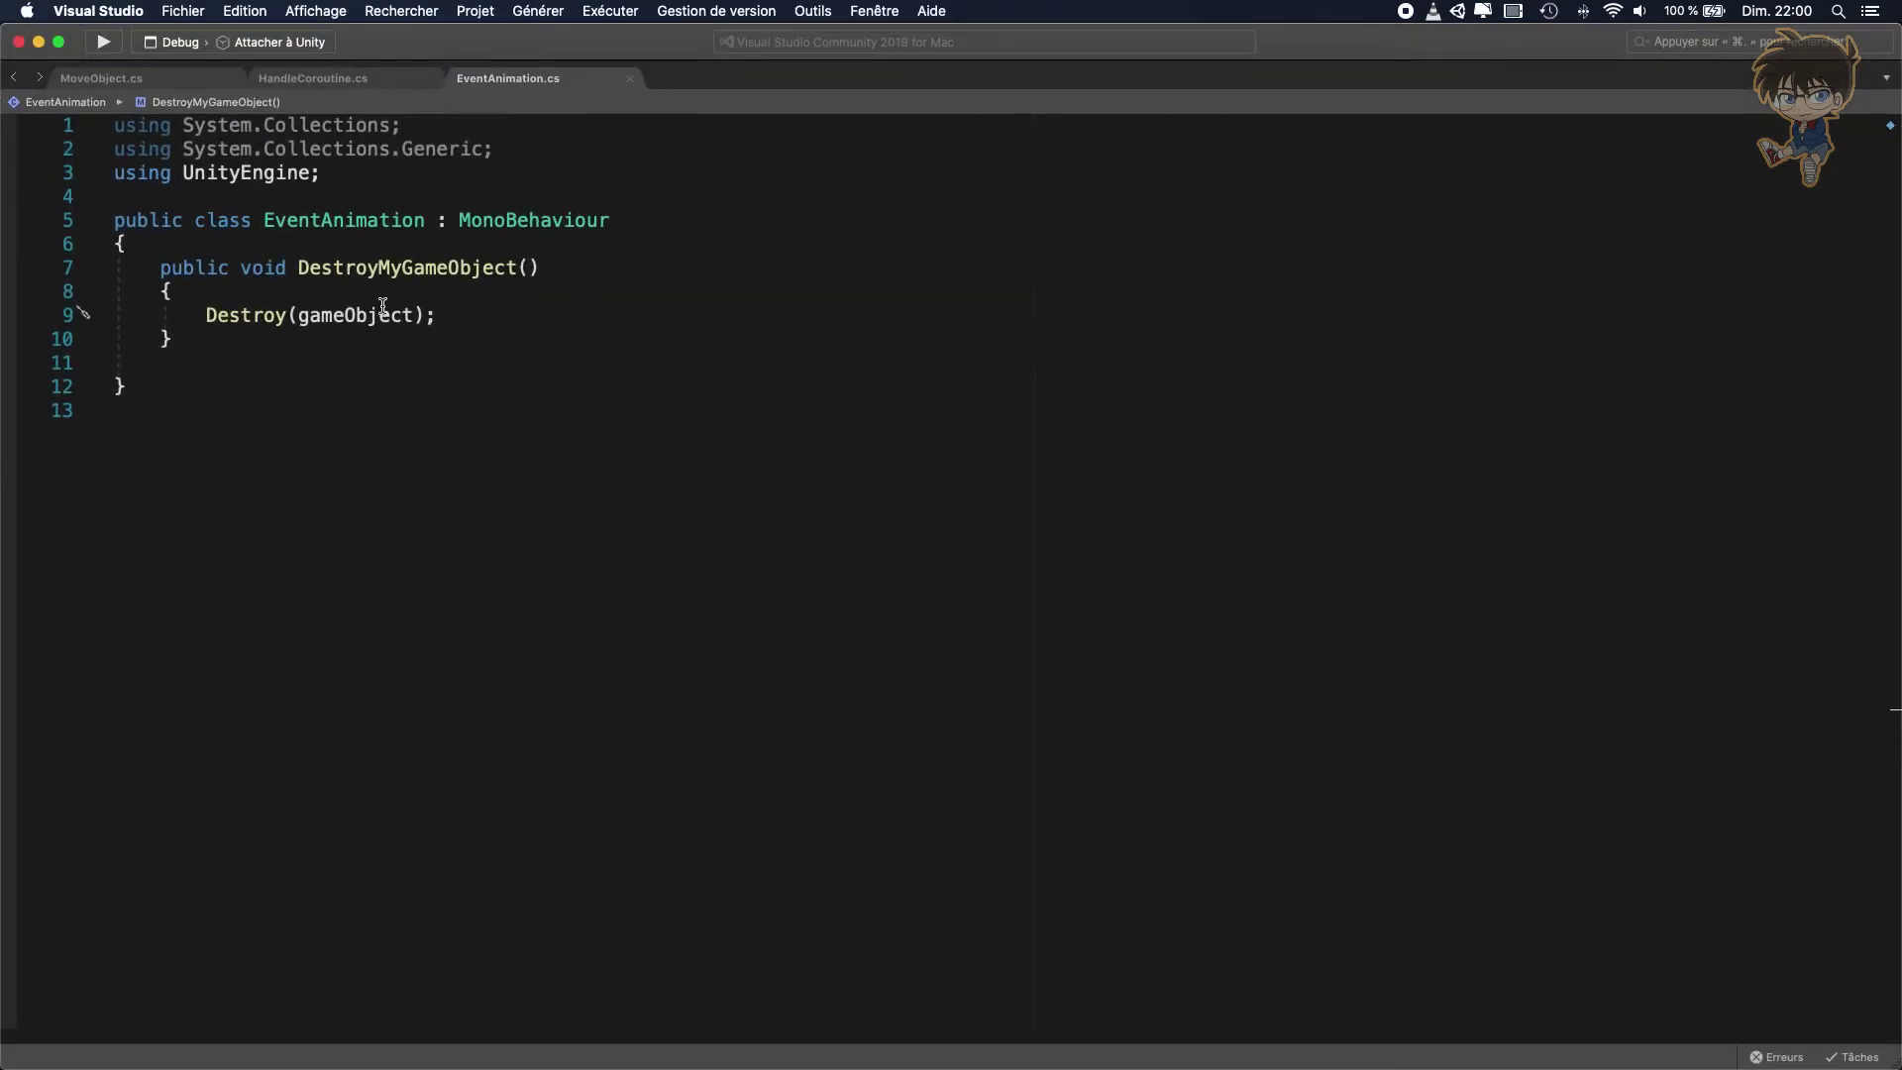
{"action": "left_click", "coordinate": [510, 276]}
{"action": "type", "text": "string"}
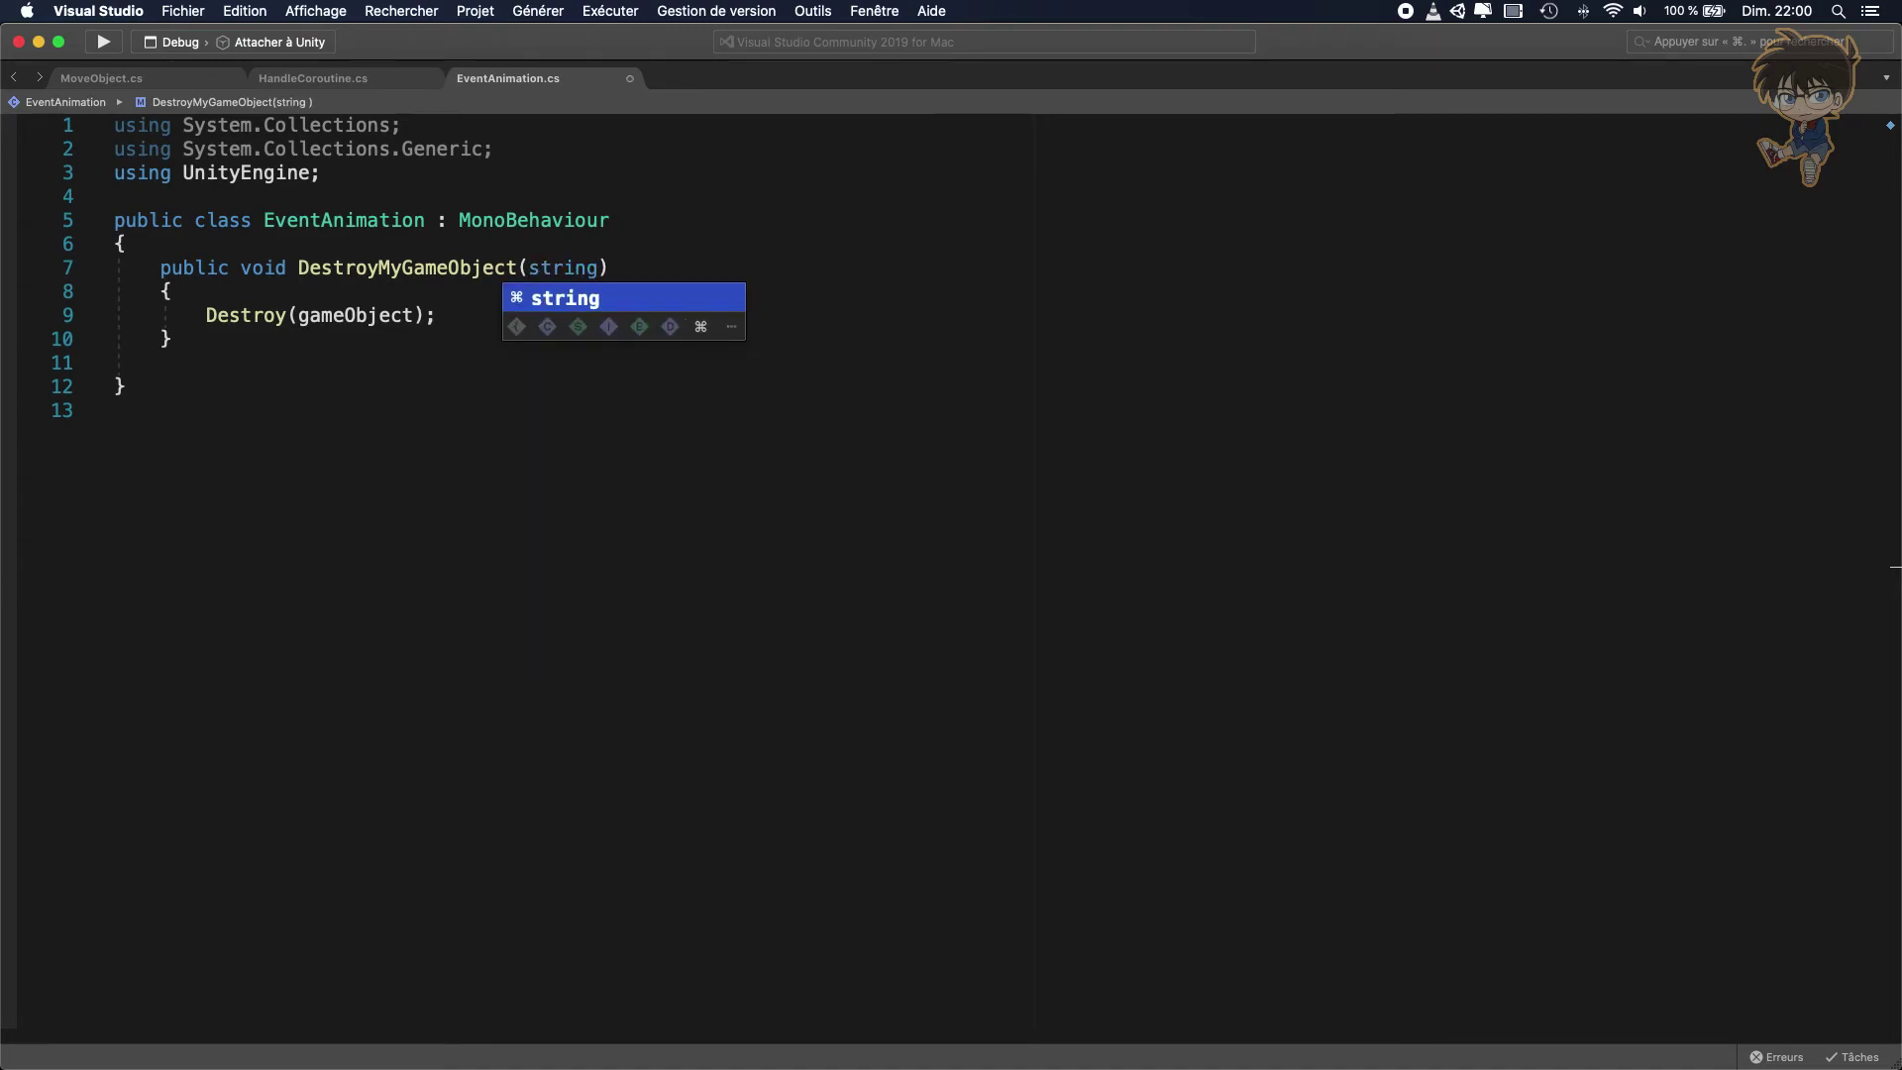
{"action": "key", "text": "BackSpace"}
{"action": "key", "text": "BackSpace"}
{"action": "key", "text": "BackSpace"}
{"action": "key", "text": "BackSpace"}
{"action": "key", "text": "BackSpace"}
{"action": "type", "text": "o"}
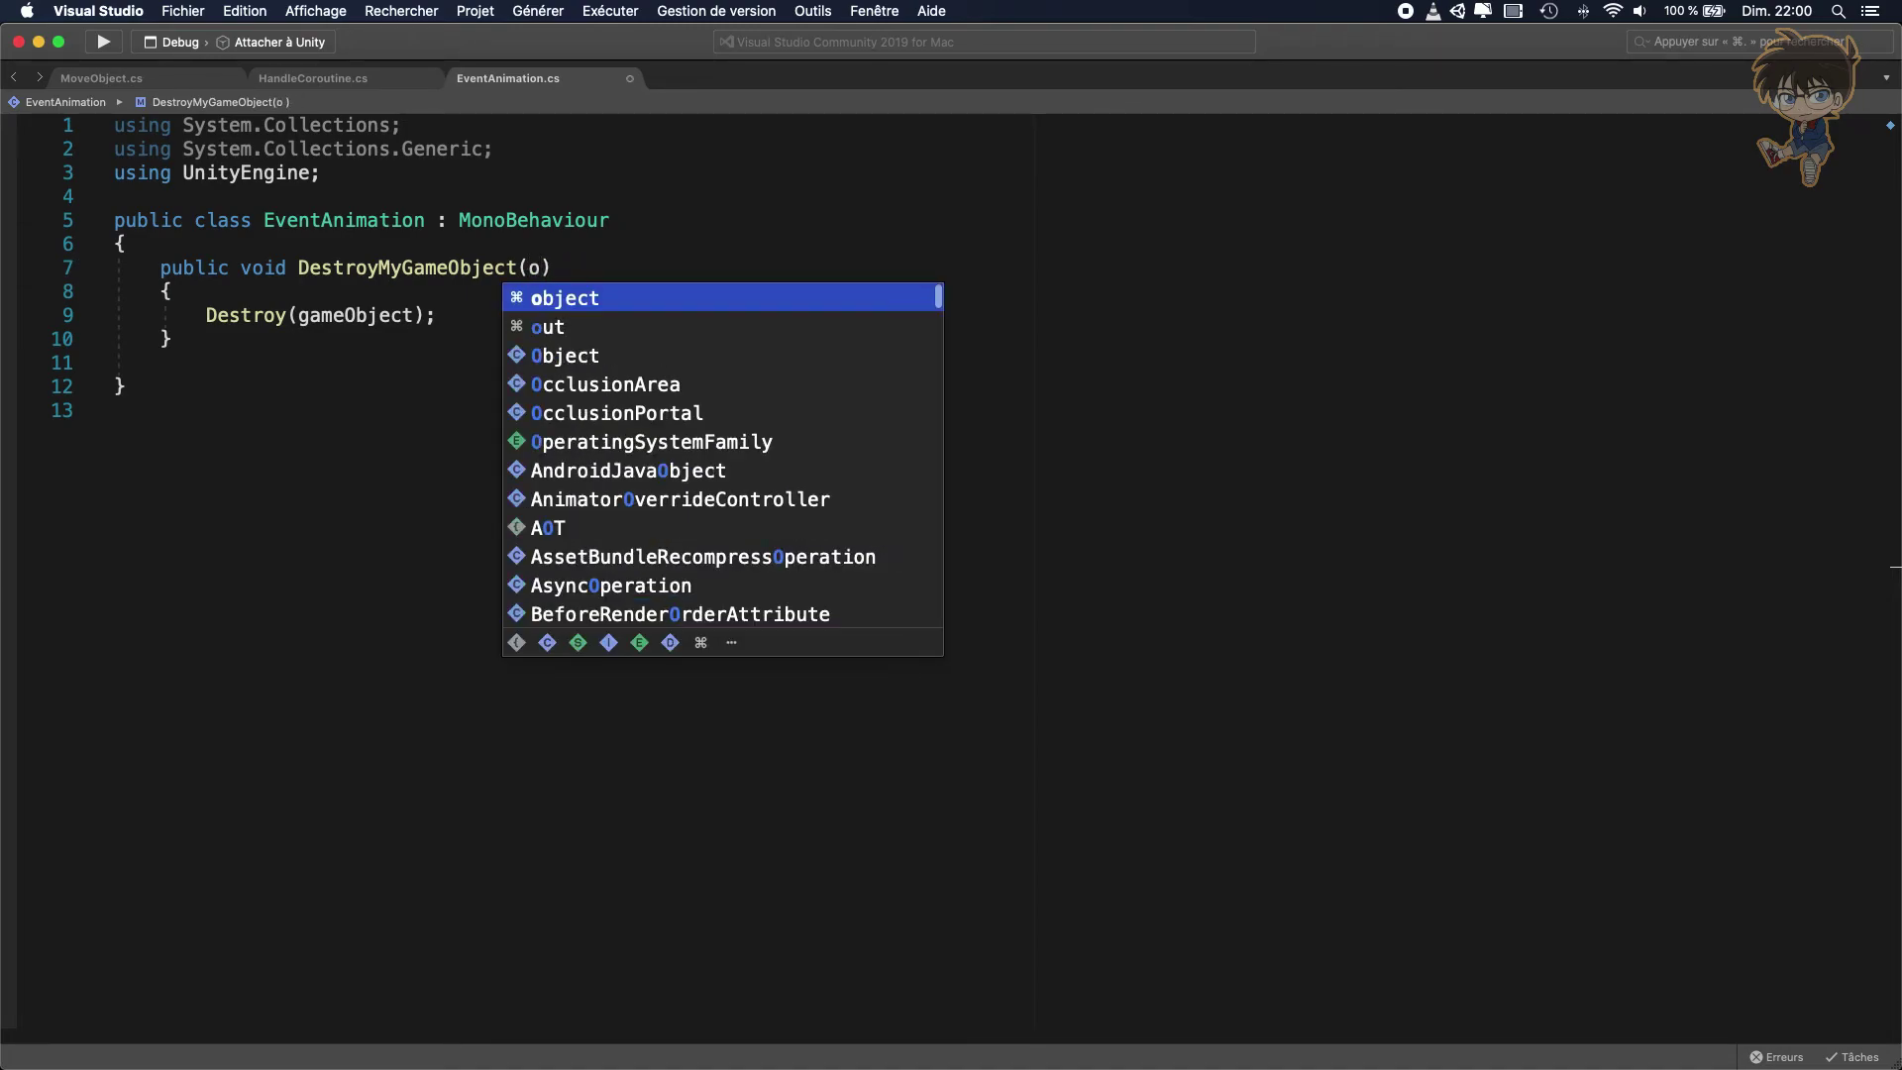
{"action": "key", "text": "BackSpace"}
{"action": "type", "text": "int"}
{"action": "key", "text": "BackSpace"}
{"action": "key", "text": "BackSpace"}
{"action": "key", "text": "BackSpace"}
{"action": "type", "text": "float"}
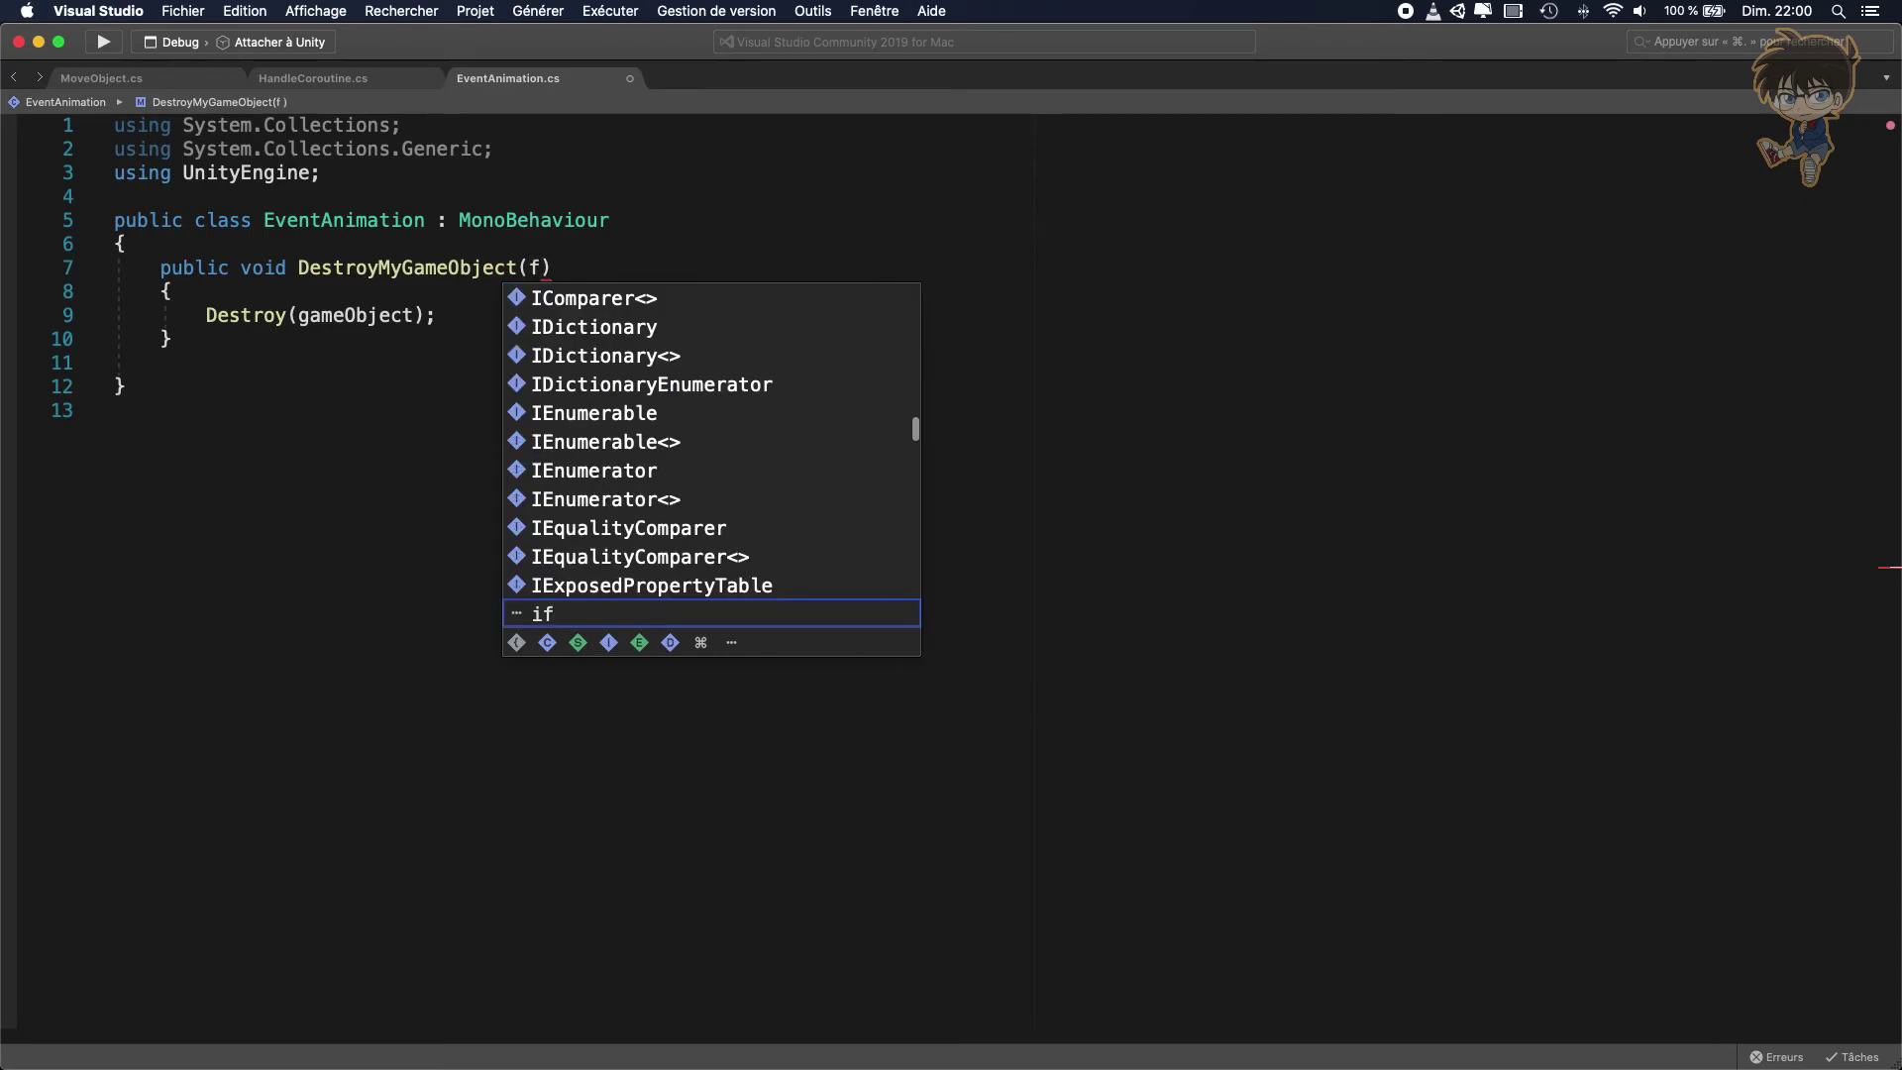
{"action": "key", "text": "BackSpace"}
{"action": "key", "text": "BackSpace"}
{"action": "key", "text": "BackSpace"}
{"action": "key", "text": "BackSpace"}
{"action": "key", "text": "BackSpace"}
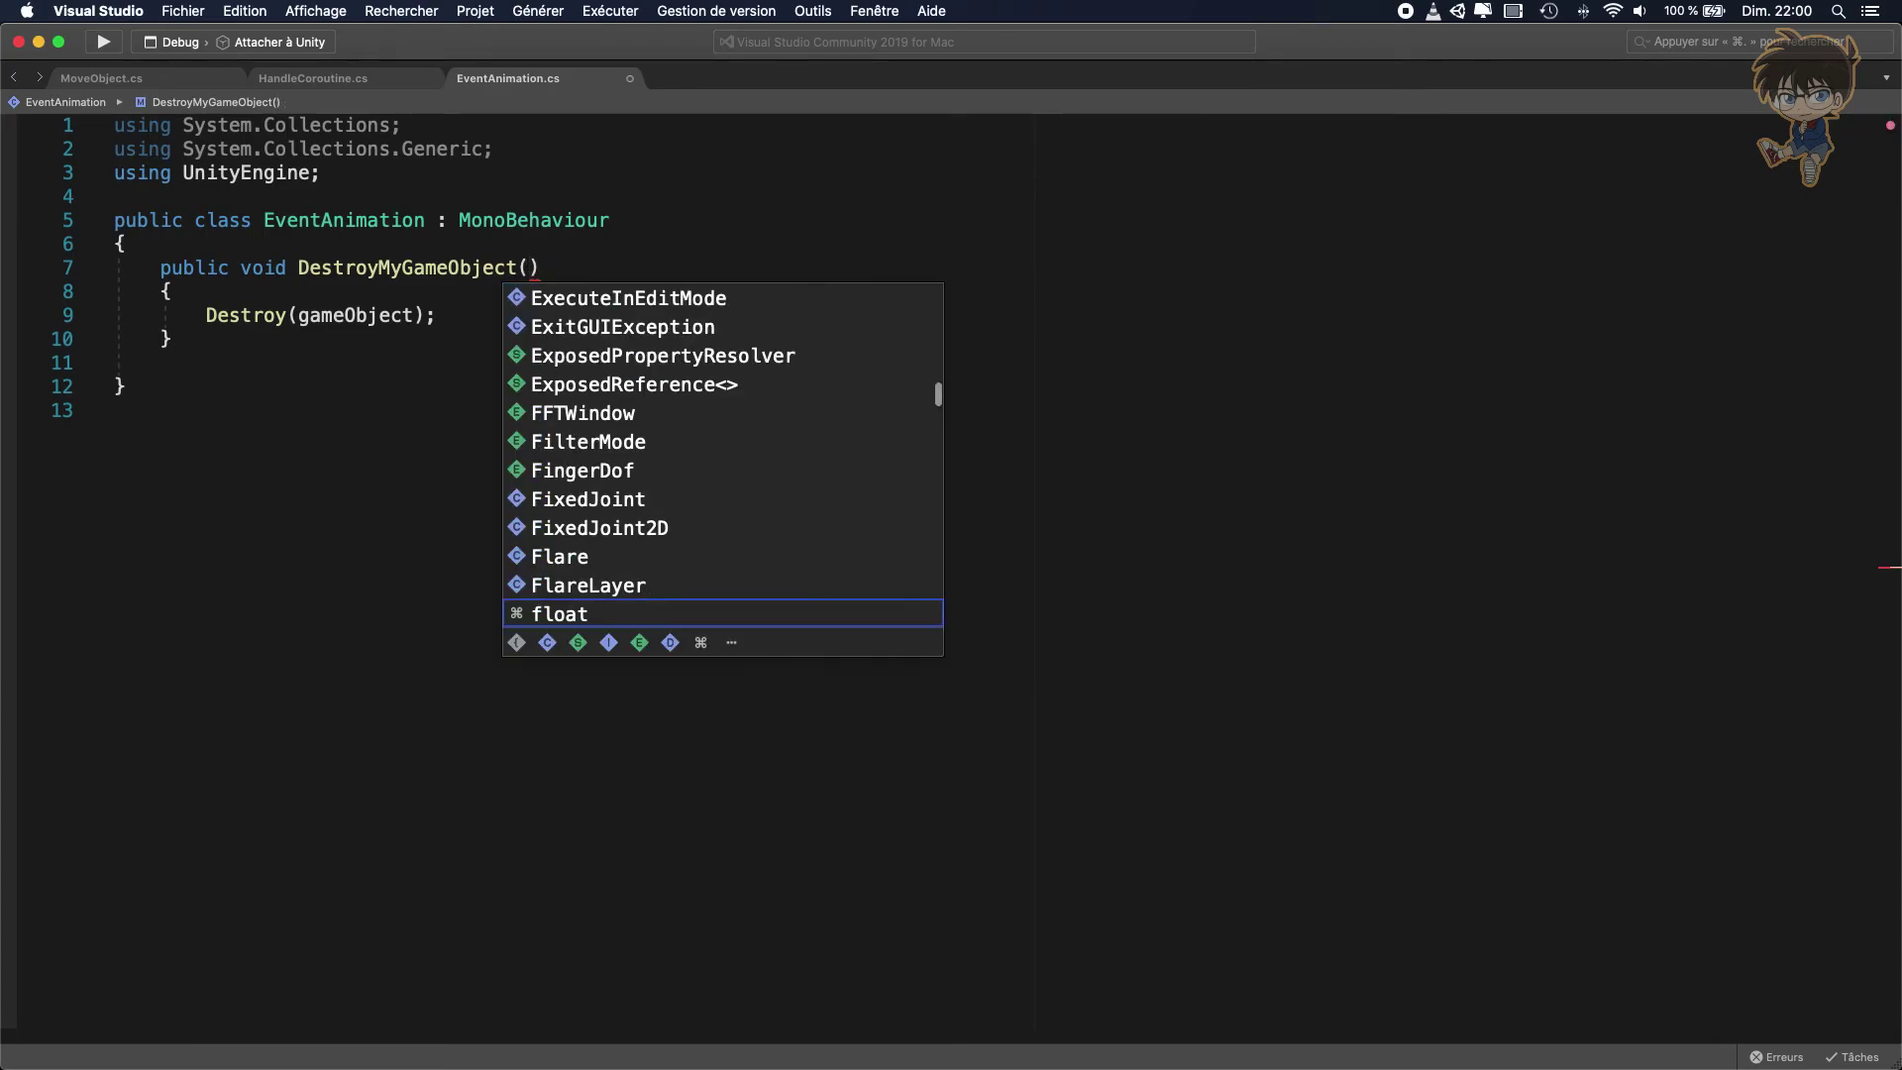
{"action": "type", "text": "ga"}
{"action": "key", "text": "BackSpace"}
{"action": "key", "text": "BackSpace"}
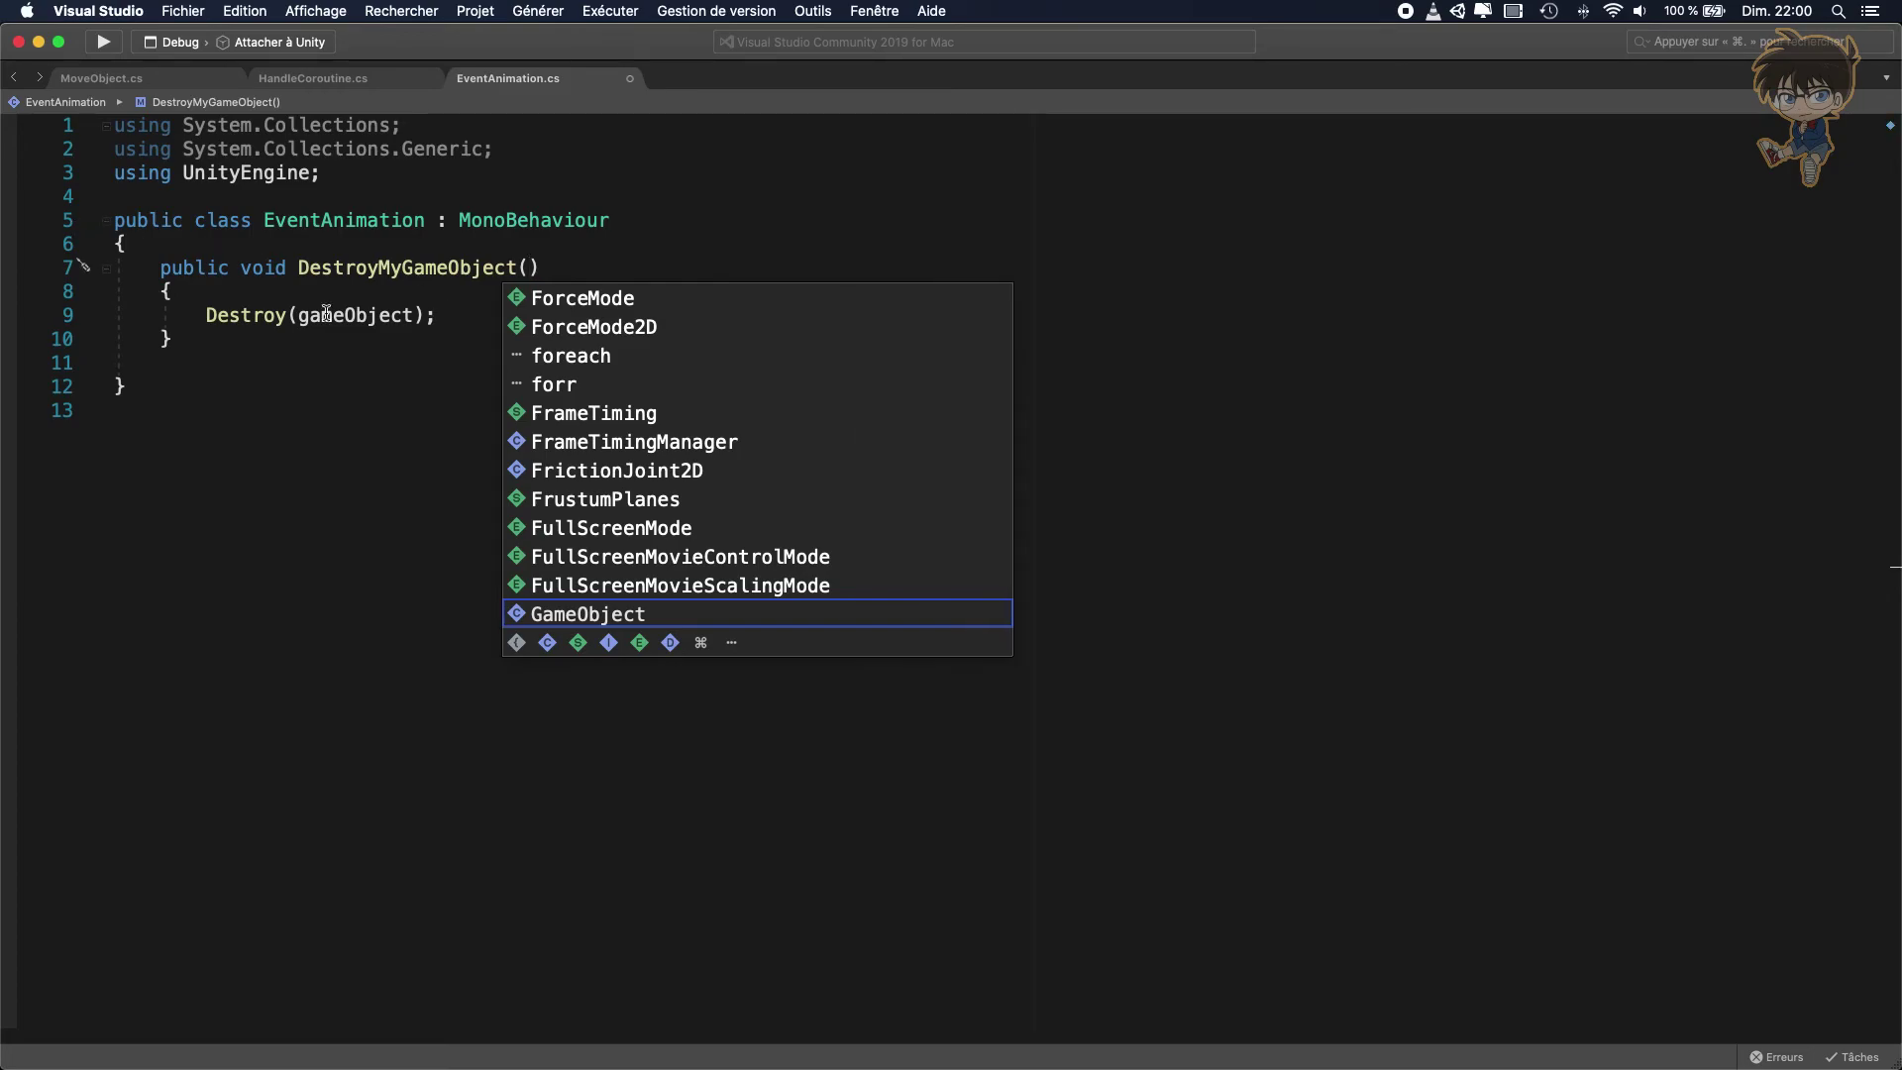
{"action": "left_click", "coordinate": [460, 362]}
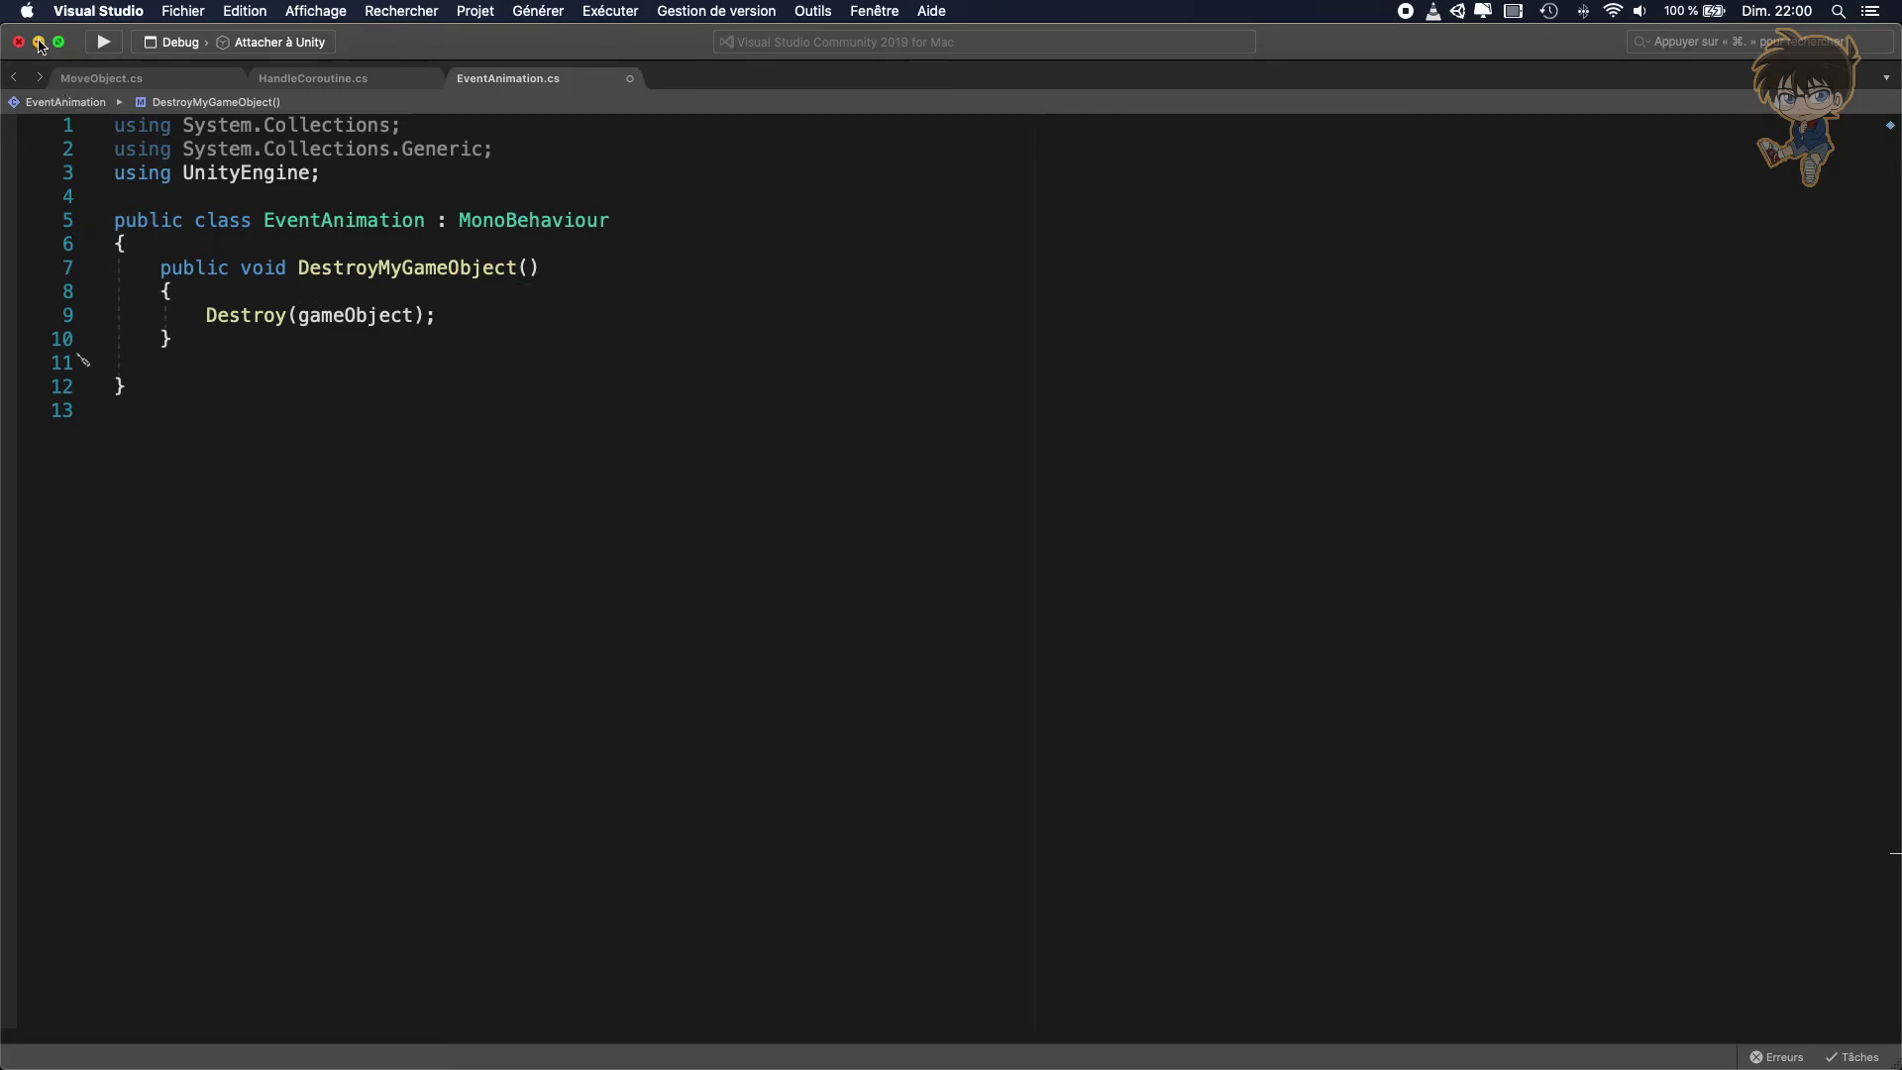
{"action": "key", "text": "super+s"}
Back in Unity, play the scene in the Game view until the Cube vanishes, then stop
{"action": "left_click", "coordinate": [39, 43]}
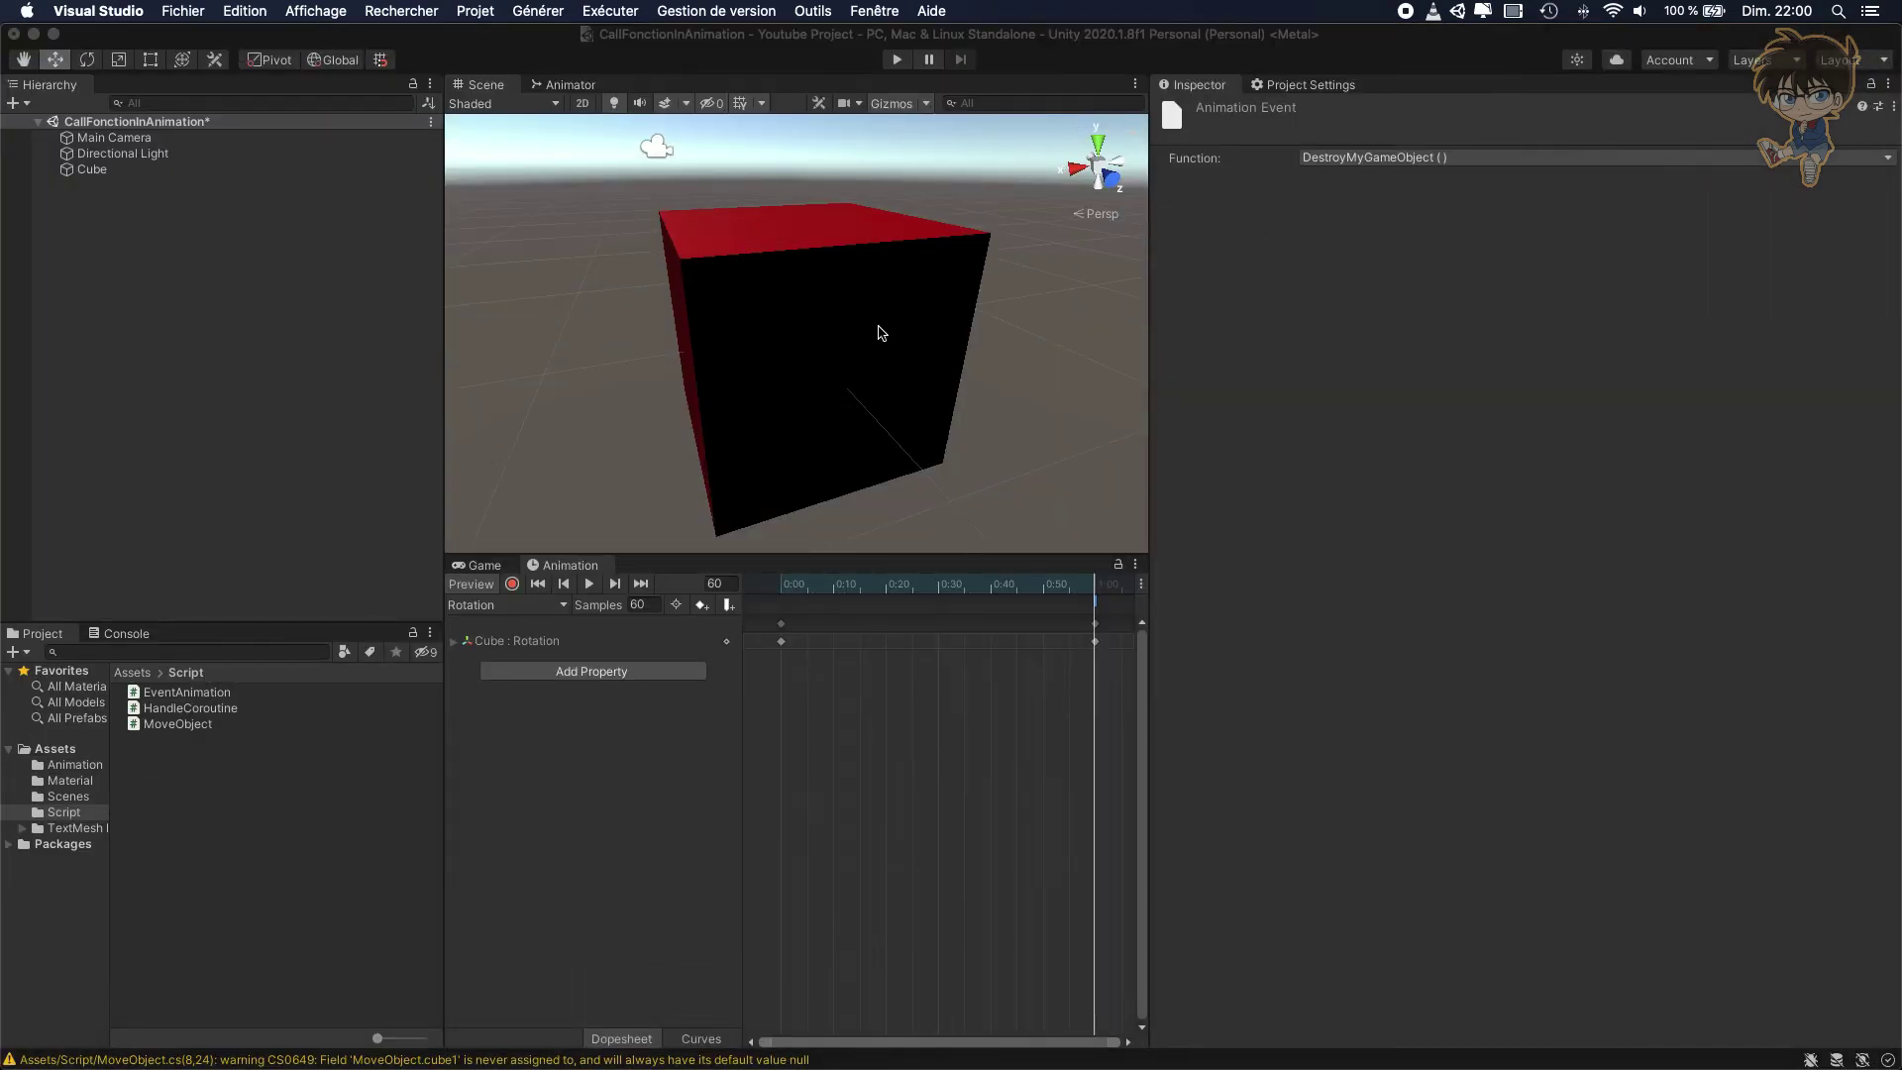
{"action": "left_click", "coordinate": [142, 219]}
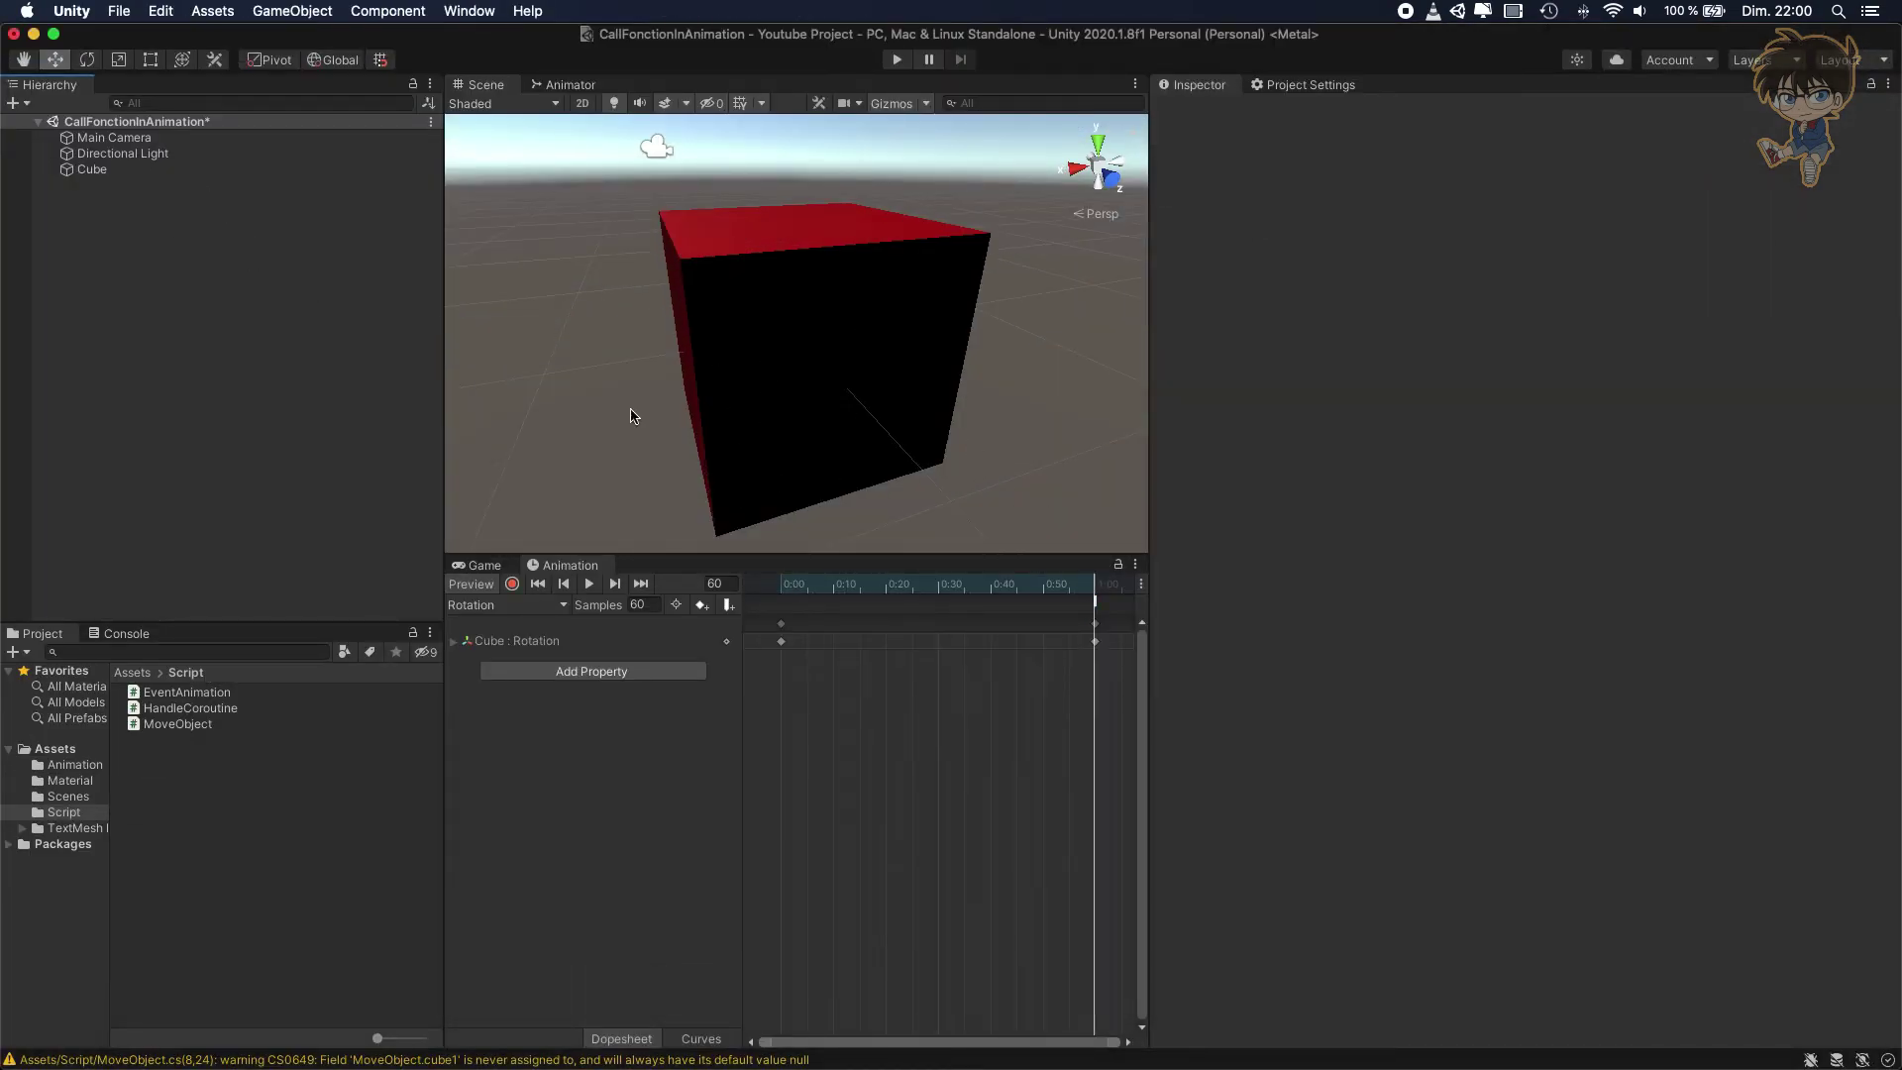
{"action": "left_click", "coordinate": [493, 570]}
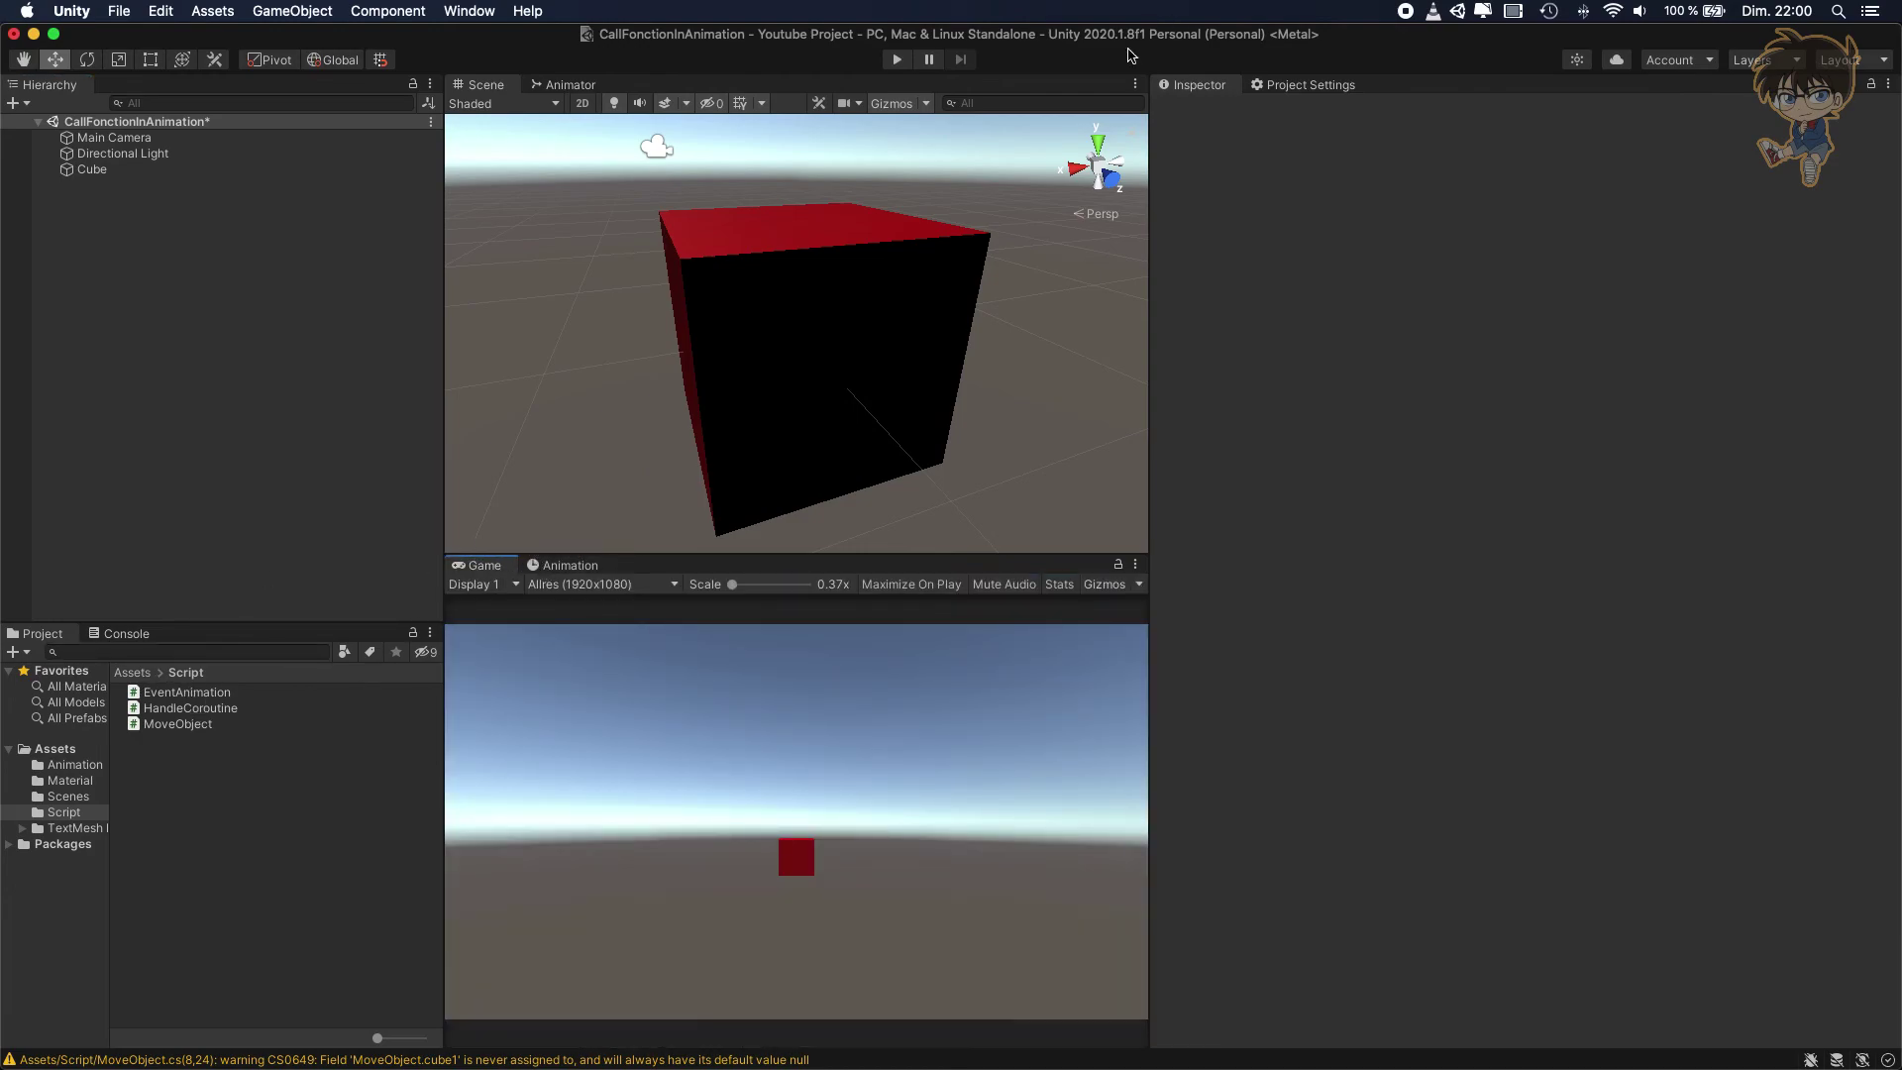
{"action": "left_click", "coordinate": [897, 61]}
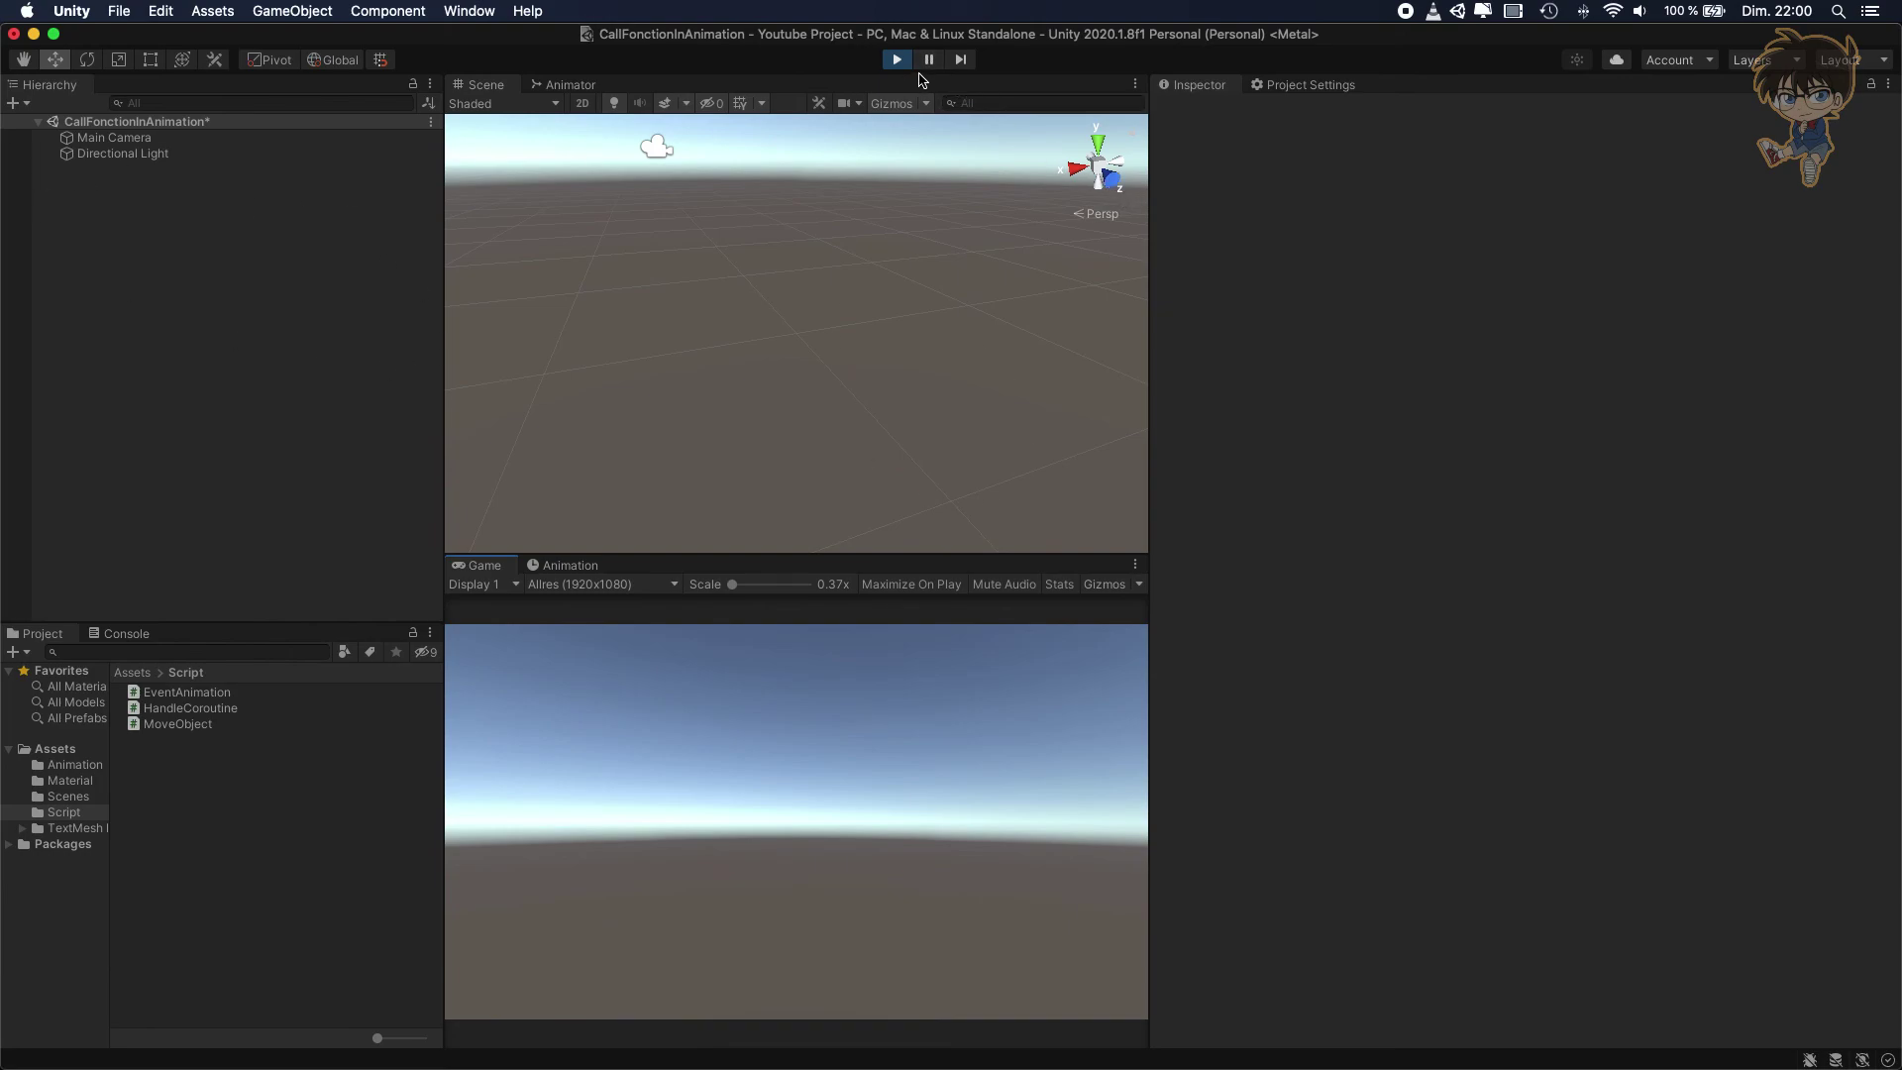
{"action": "left_click", "coordinate": [901, 63]}
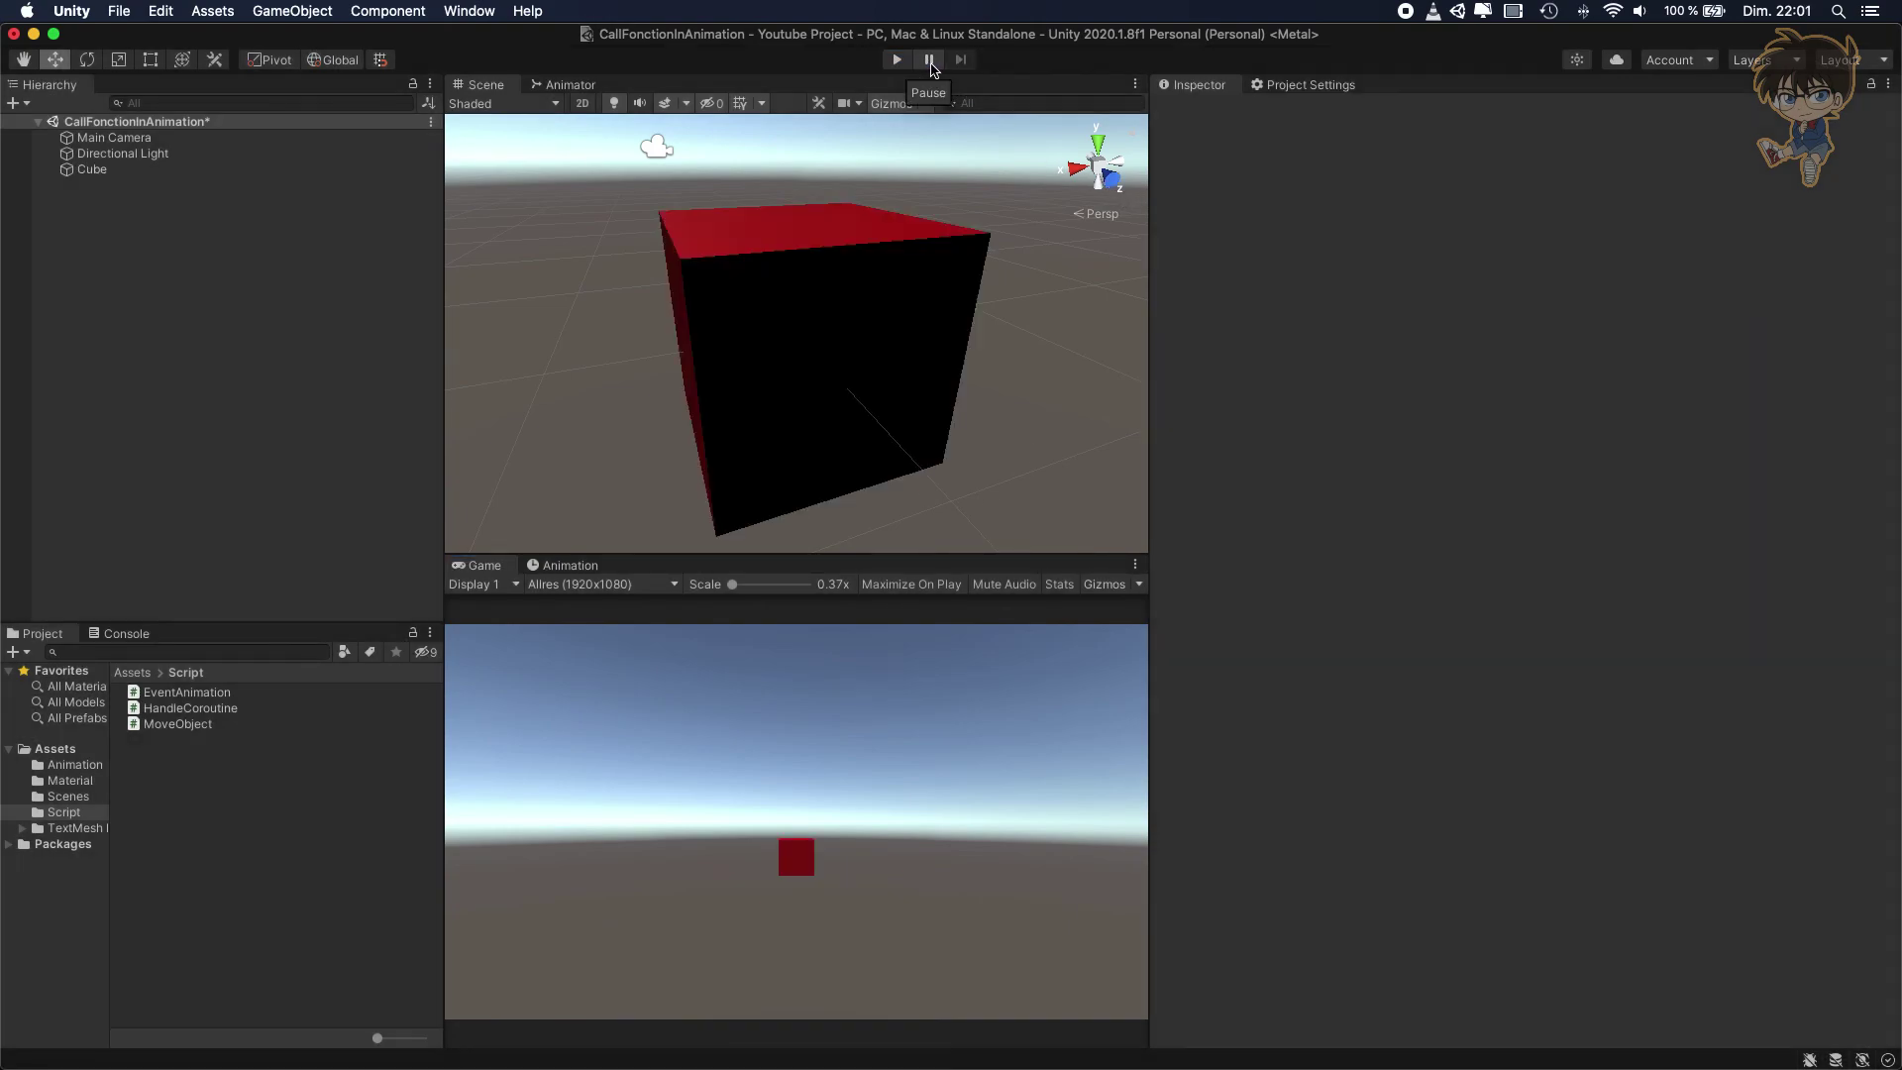